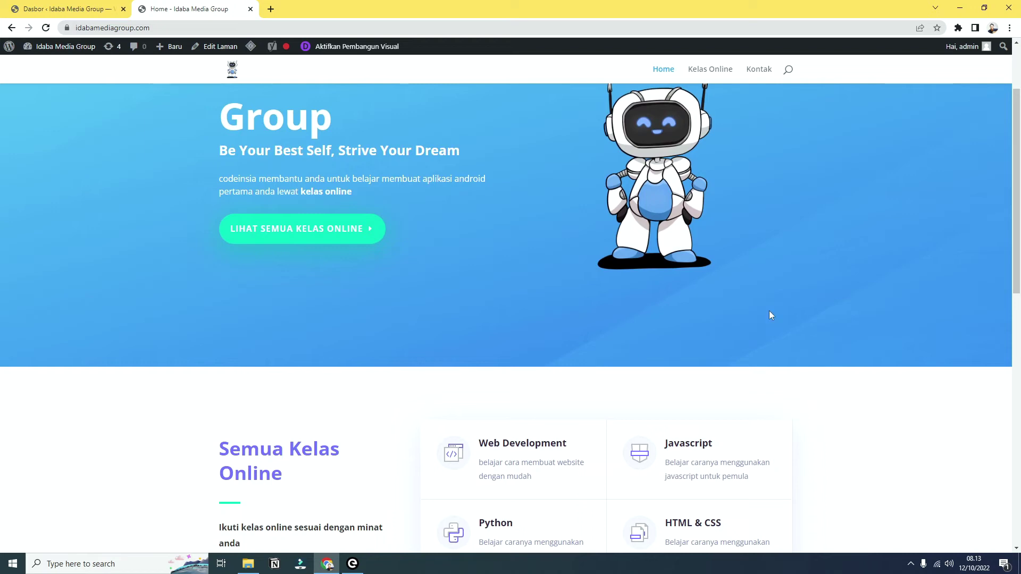
- Look over the home page from the hero banner through the course list to the closing call-to-action section
scroll(597, 353, up, 3)
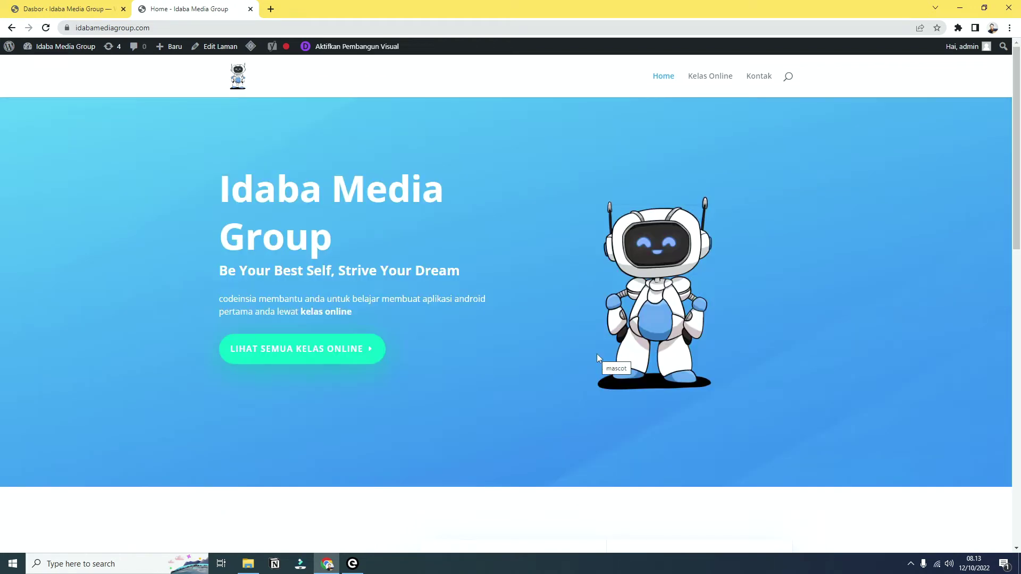
scroll(502, 413, down, 5)
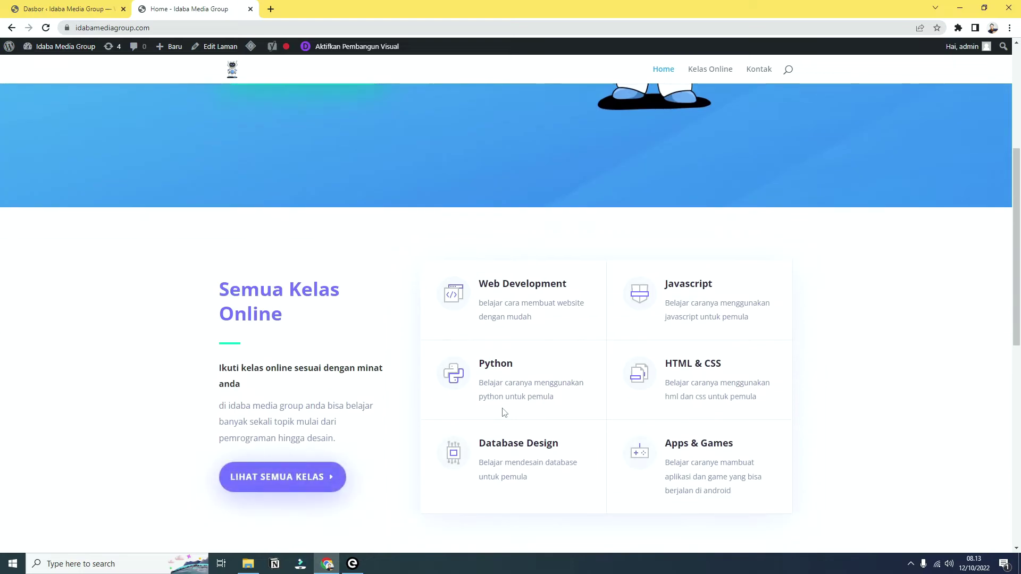
scroll(502, 413, down, 2)
scroll(539, 436, down, 3)
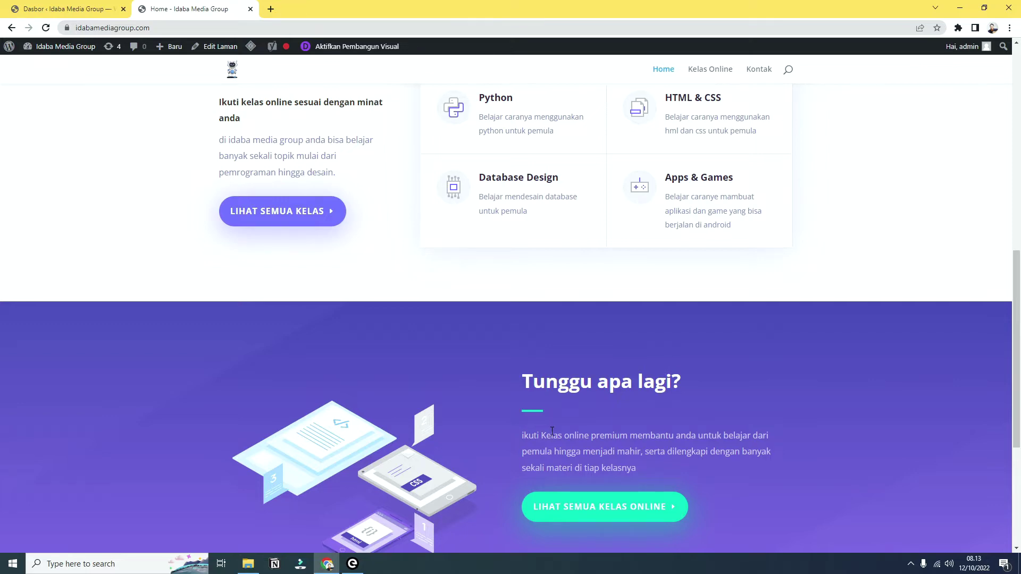
scroll(552, 432, down, 3)
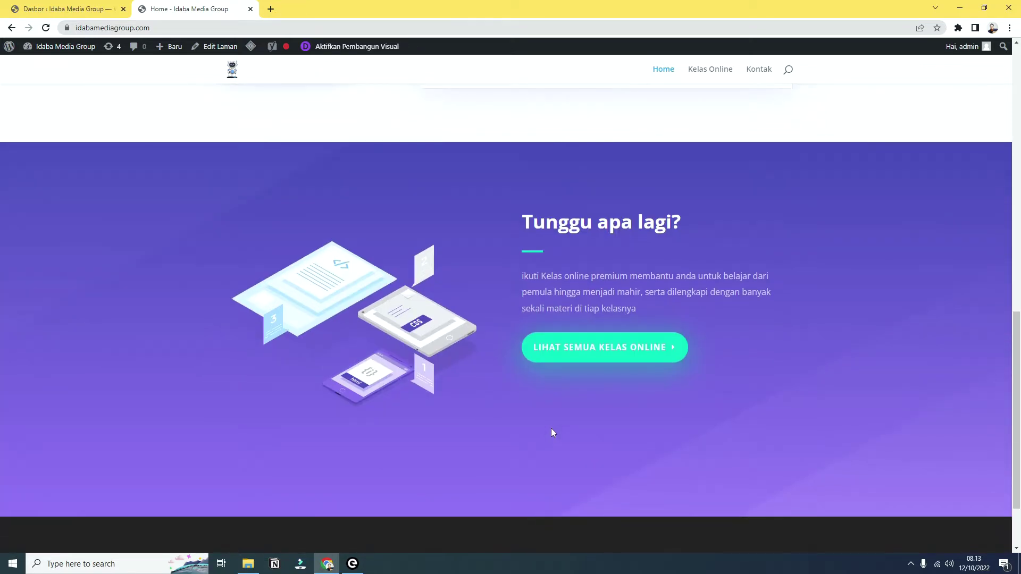
scroll(551, 428, up, 6)
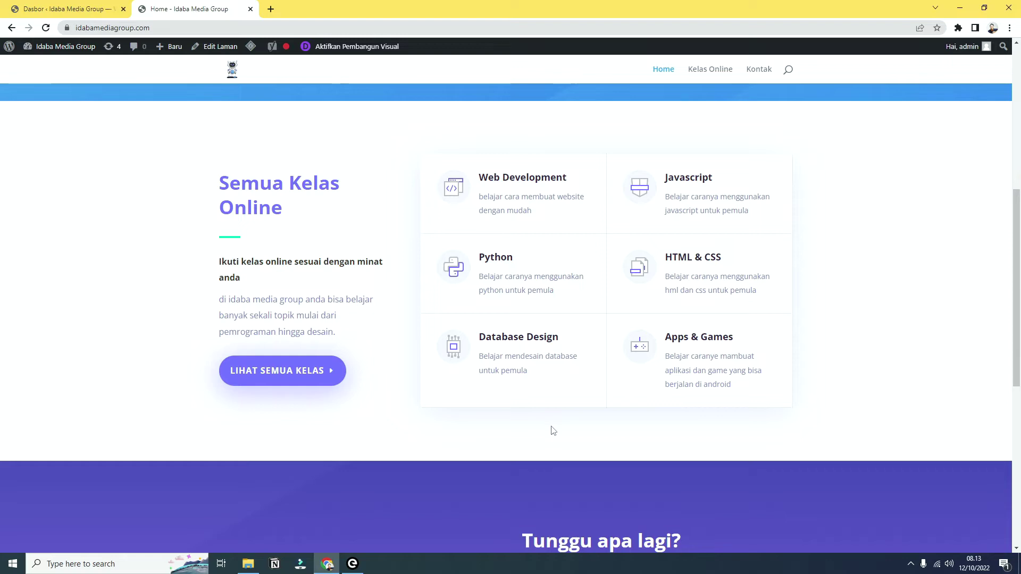
scroll(552, 428, up, 7)
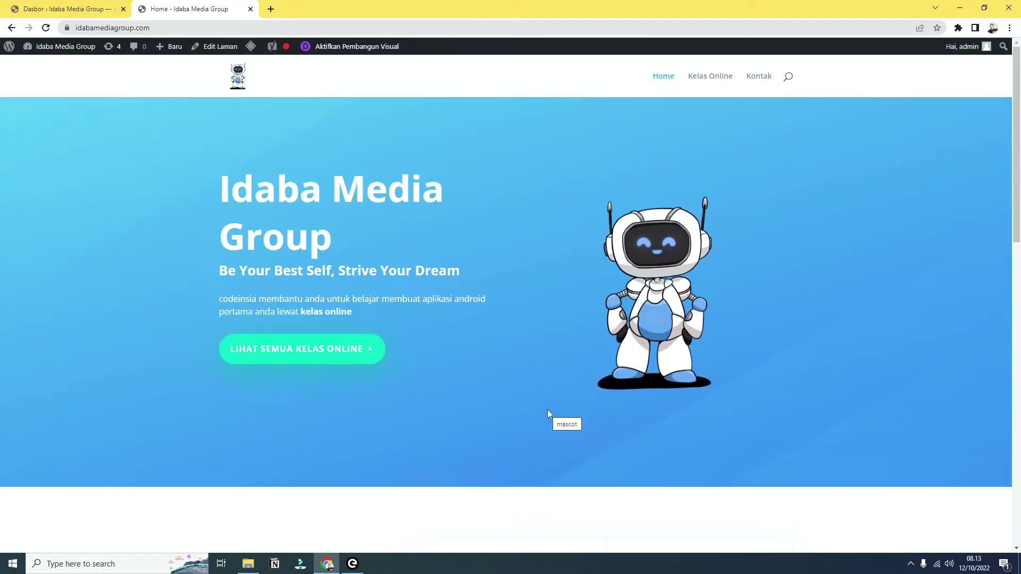
- Create a new page titled "Blog" and publish it
mouse_move(173, 51)
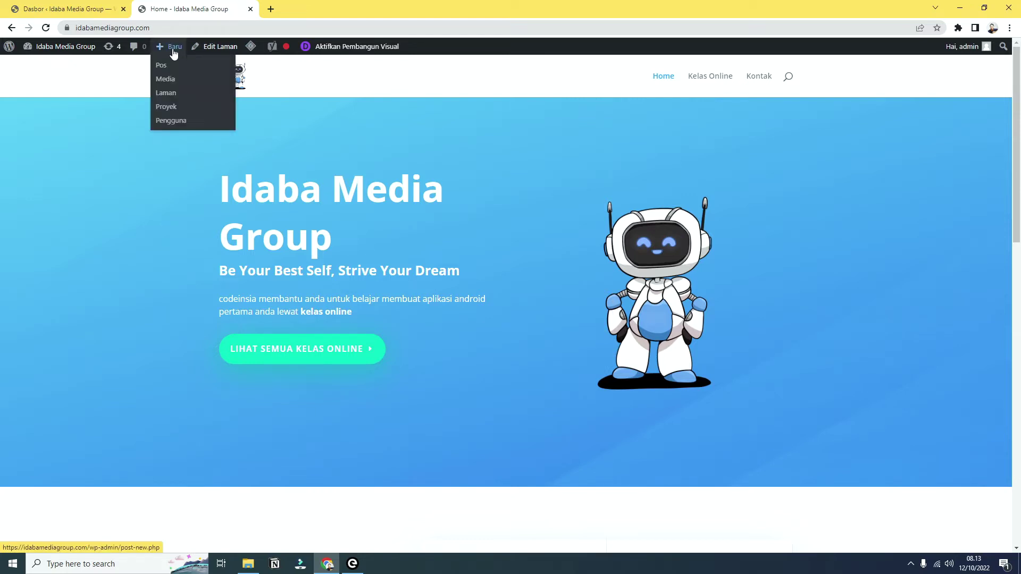
click(171, 93)
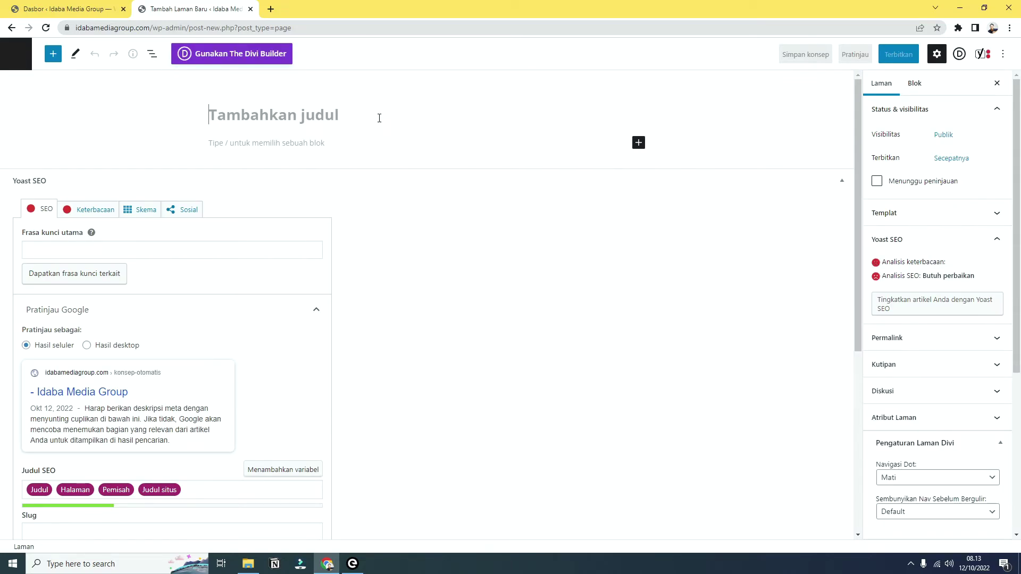
text(Blog)
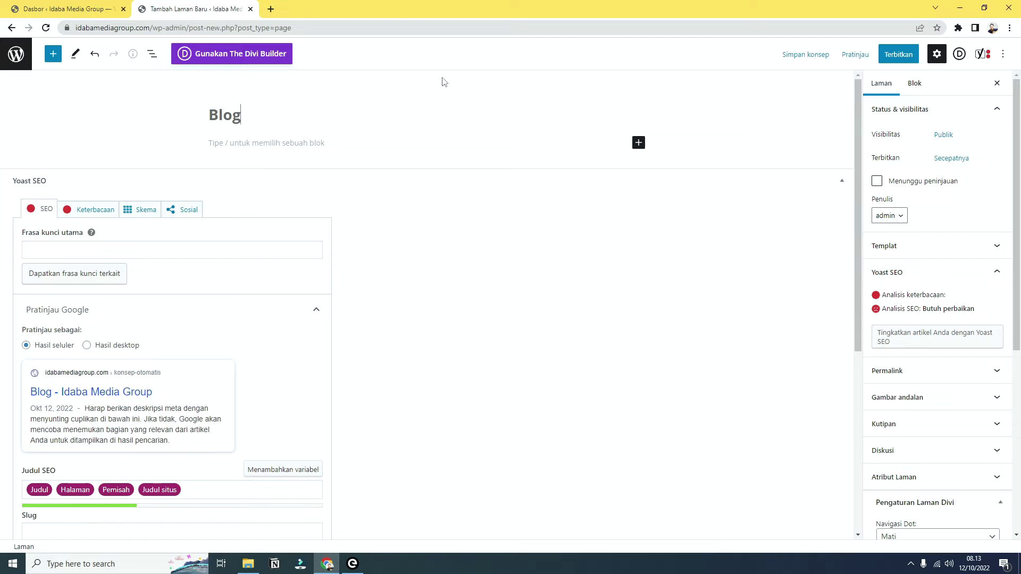
click(896, 55)
click(892, 58)
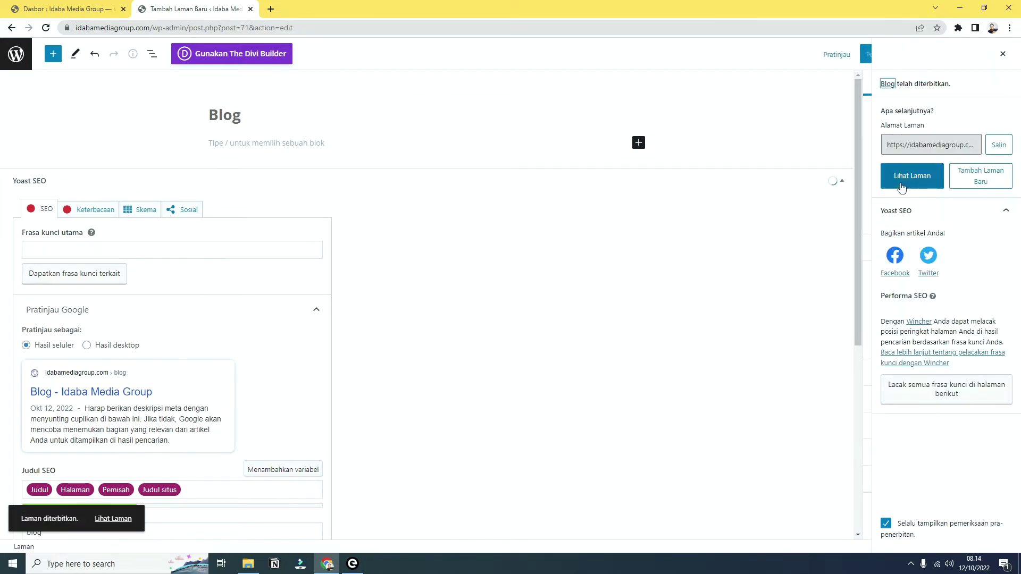
- View the published Blog page, activate the visual builder on it and choose to start from a premade layout
click(902, 183)
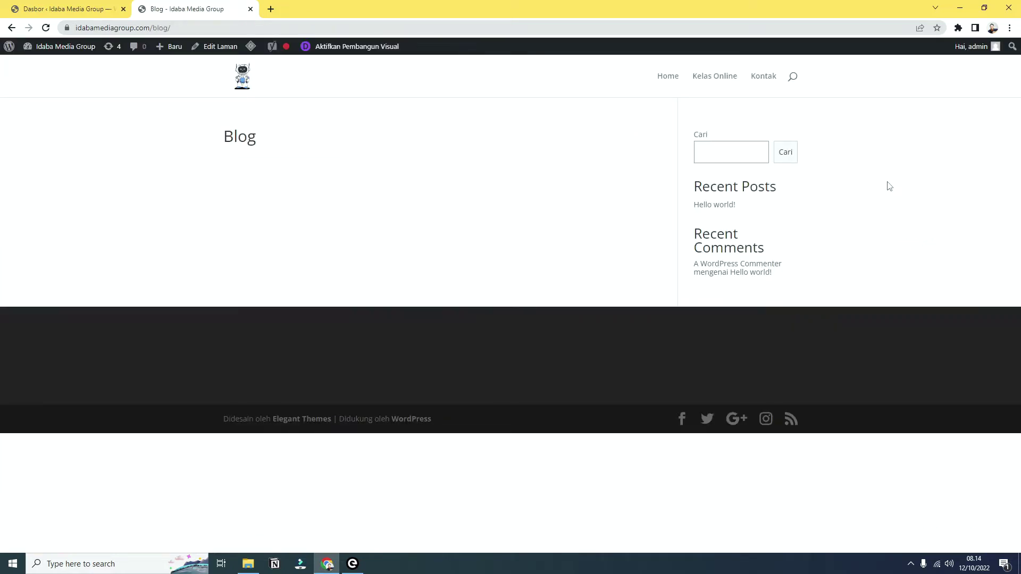
click(370, 49)
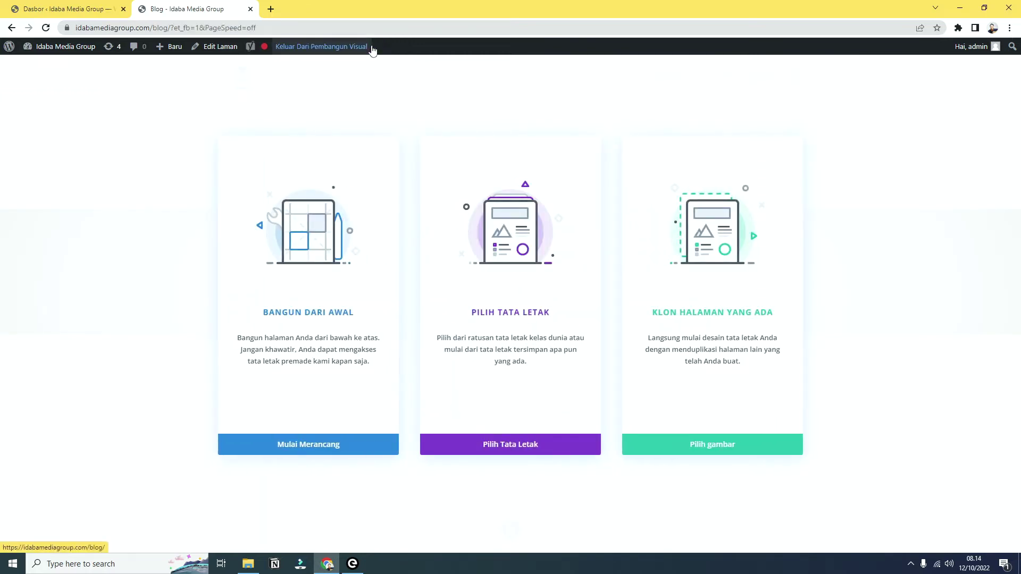
click(526, 332)
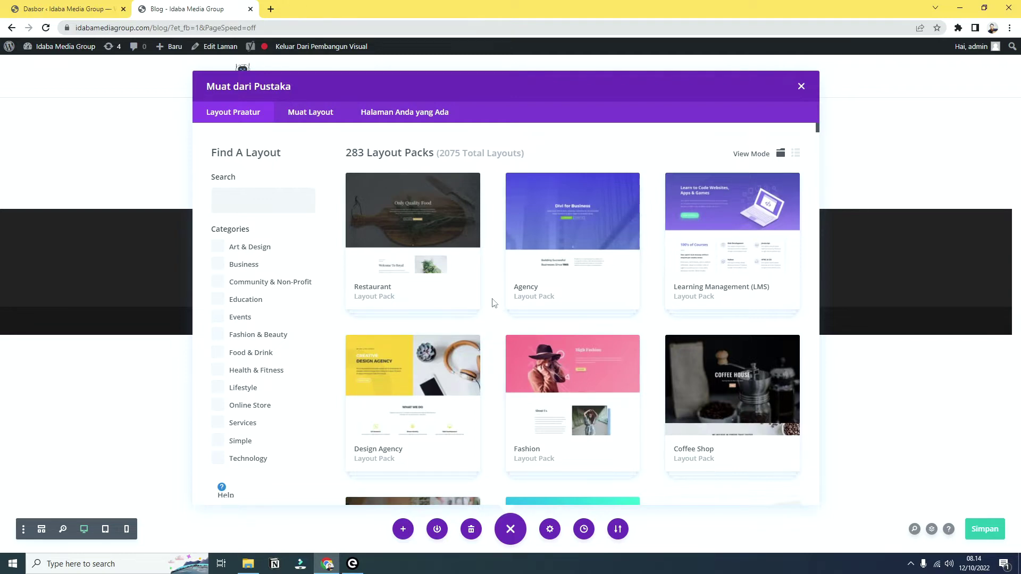
- Preview the Blog layout of the Learning Management (LMS) layout pack
scroll(497, 301, down, 4)
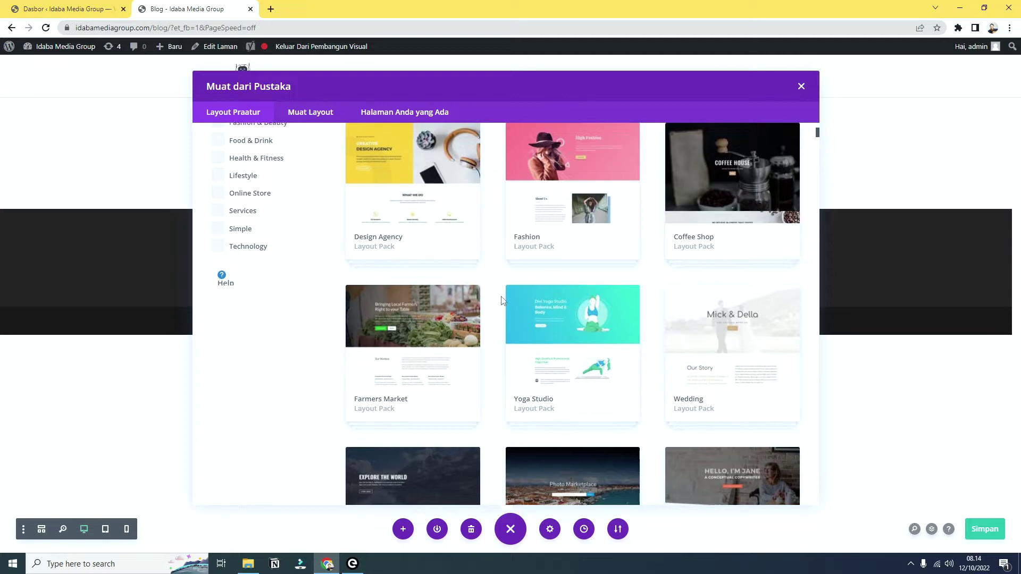
scroll(501, 300, up, 4)
click(722, 238)
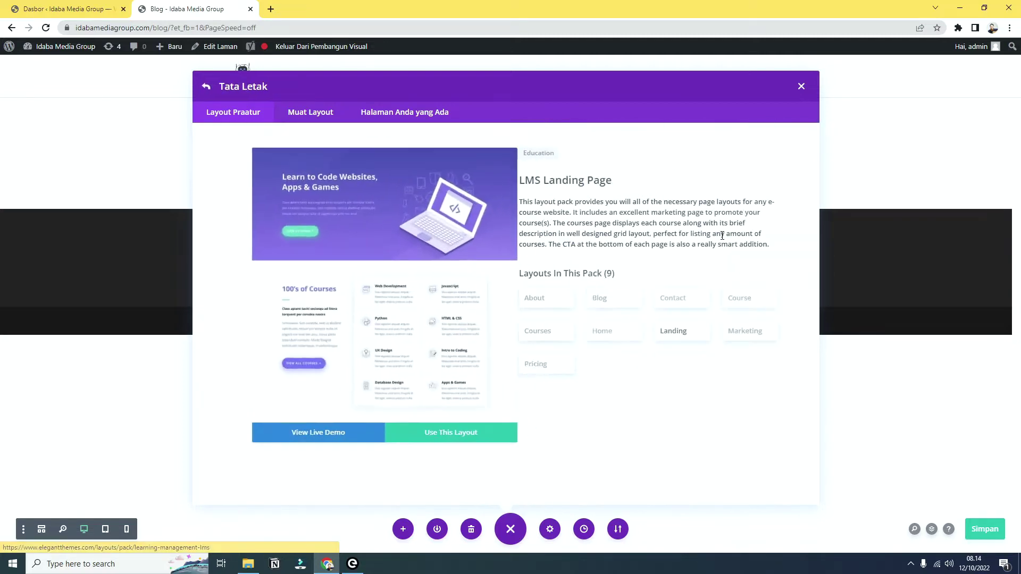
scroll(618, 434, down, 1)
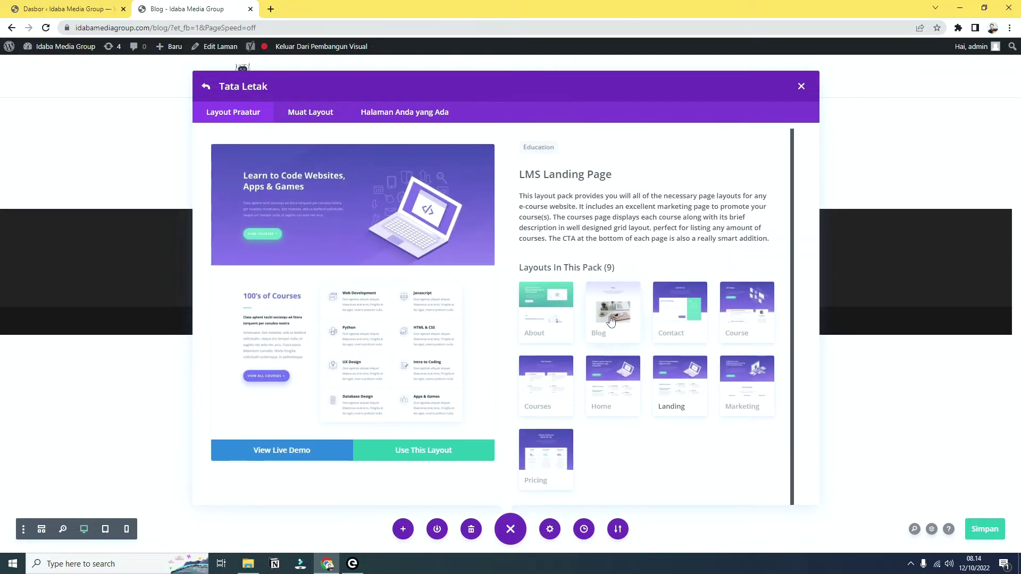
click(608, 318)
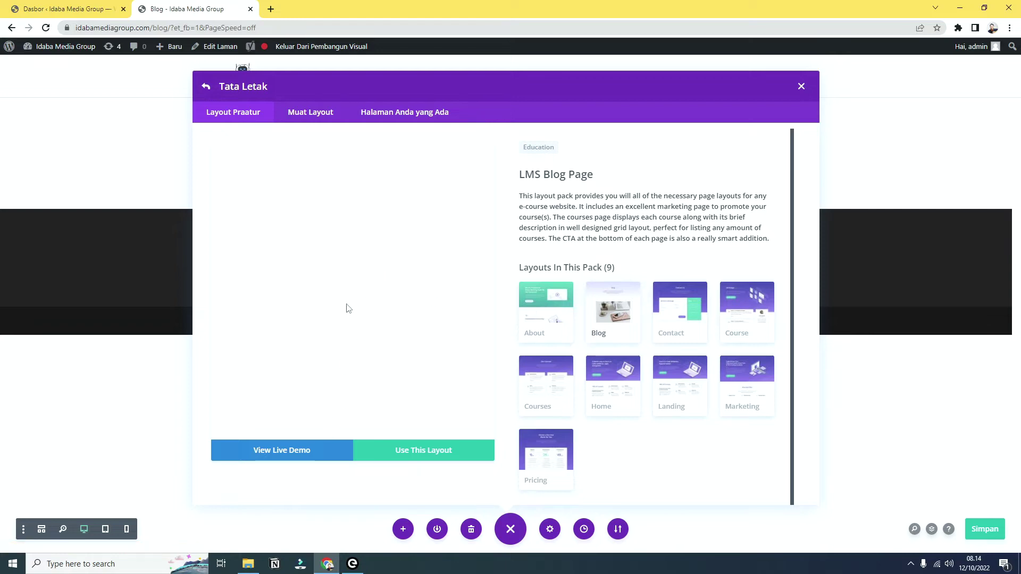
scroll(348, 317, down, 3)
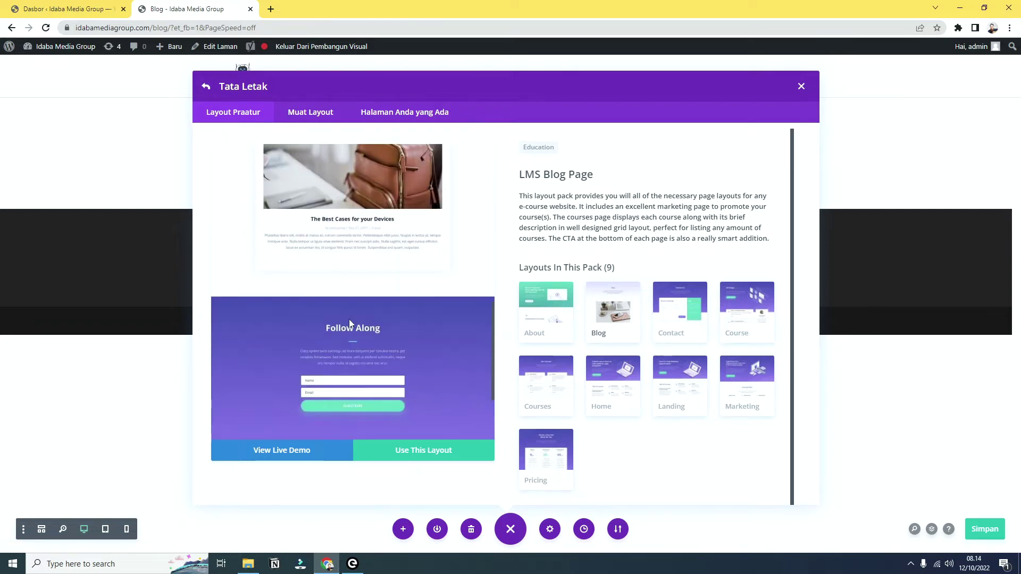
scroll(387, 289, up, 5)
- Return to the layout packs and preview the Blog layout of the Agency pack
click(207, 87)
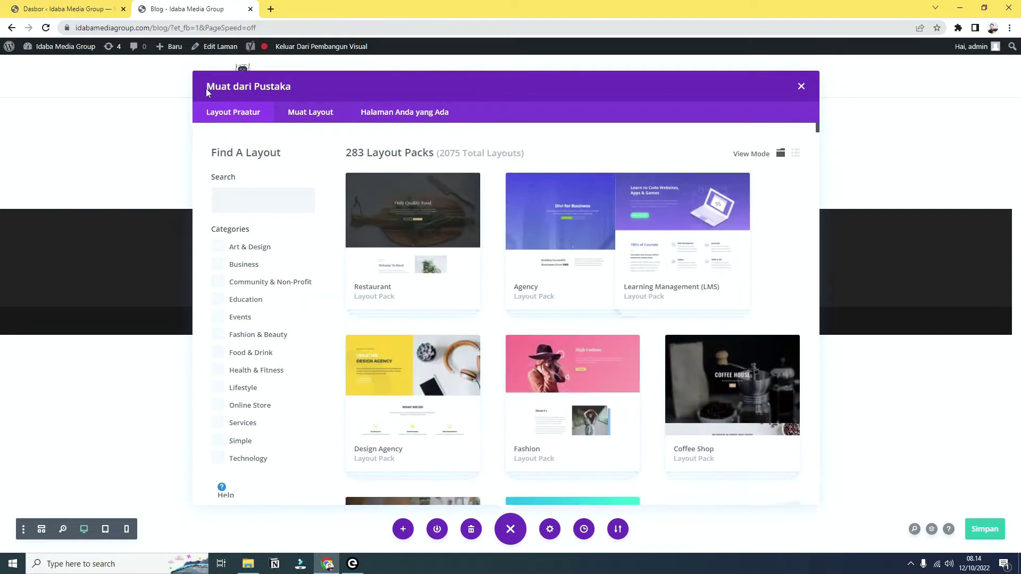
click(559, 265)
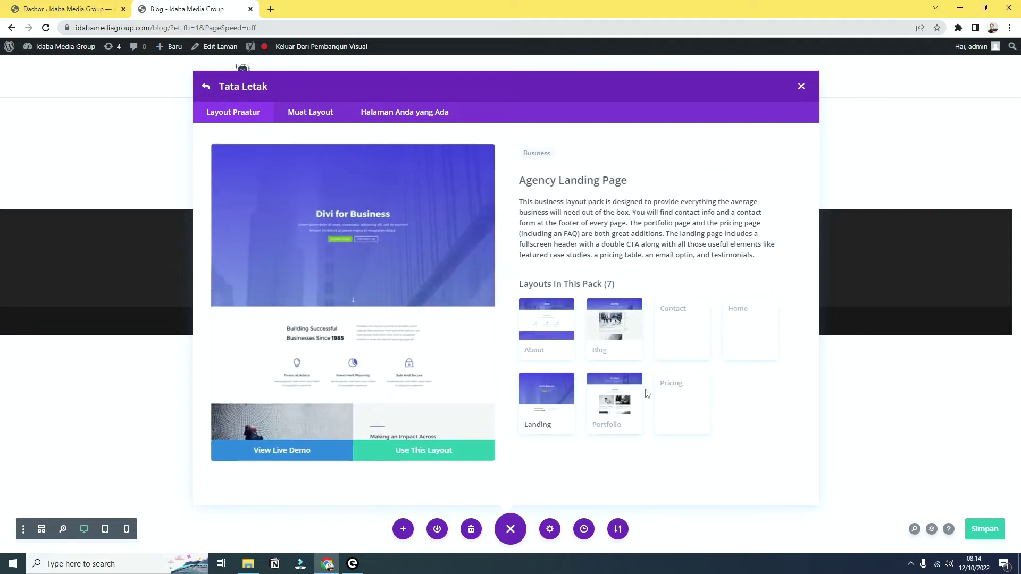
click(619, 336)
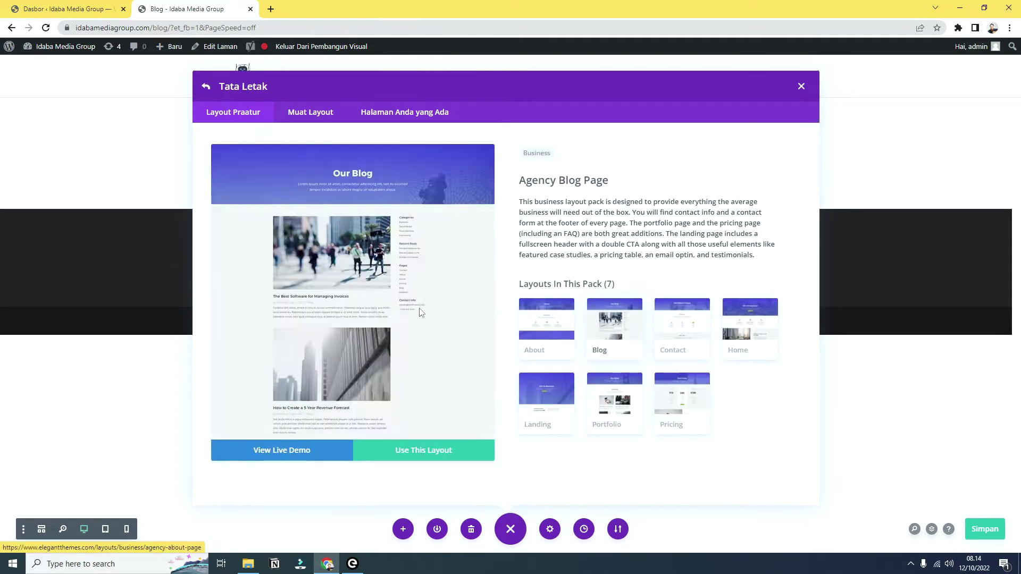
- Load the Blog layout from the Restaurant layout pack onto the page
click(206, 86)
click(437, 205)
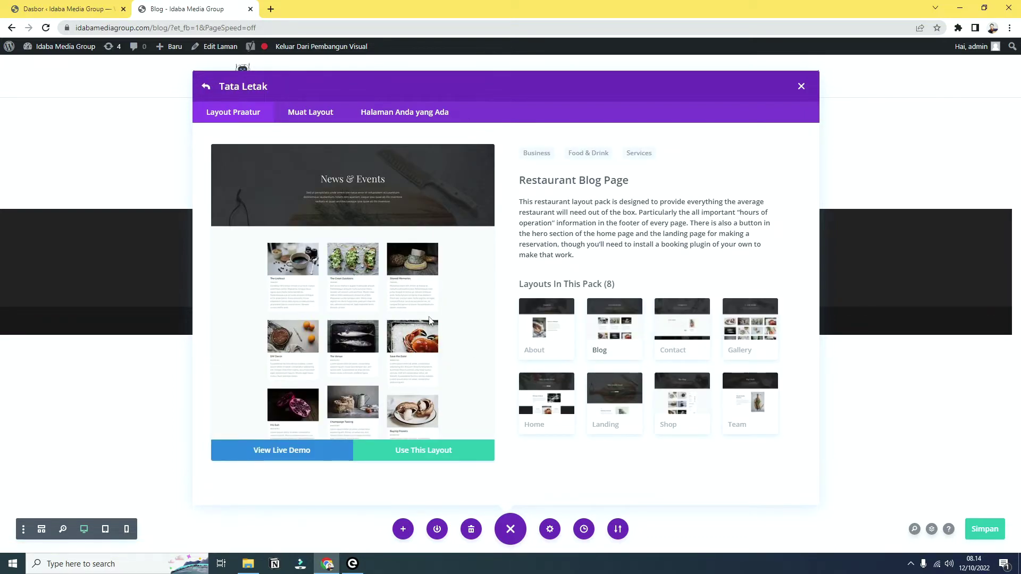
click(441, 462)
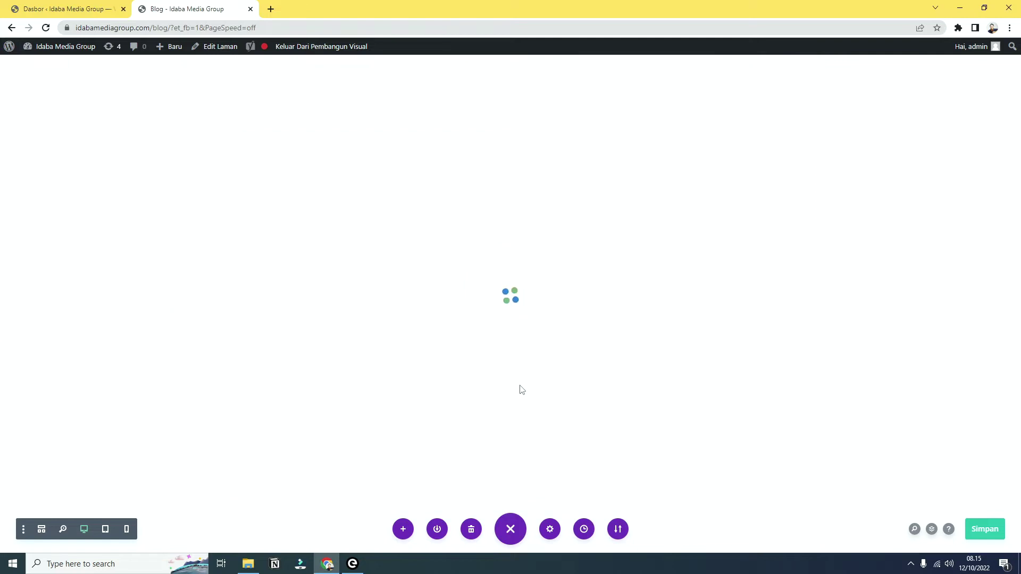
- Delete the section containing the opening hours, contact box and newsletter form beneath the blog posts
scroll(827, 392, down, 3)
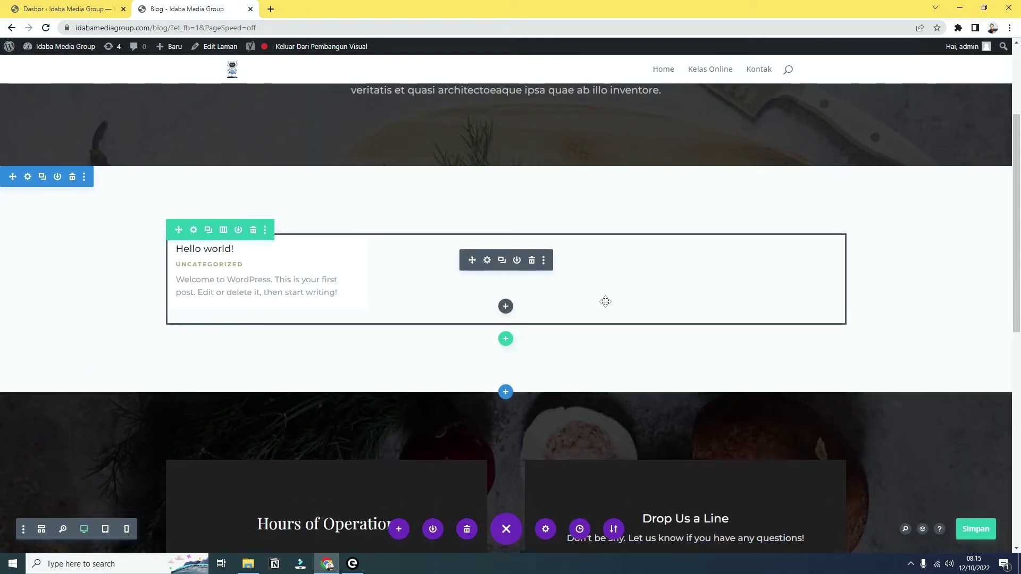
scroll(345, 305, down, 1)
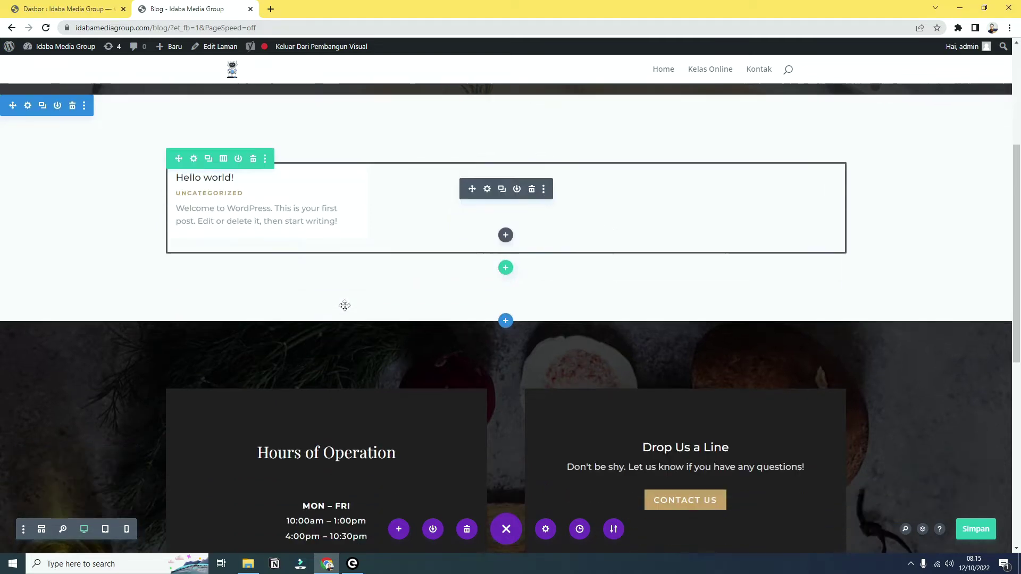
scroll(543, 370, down, 5)
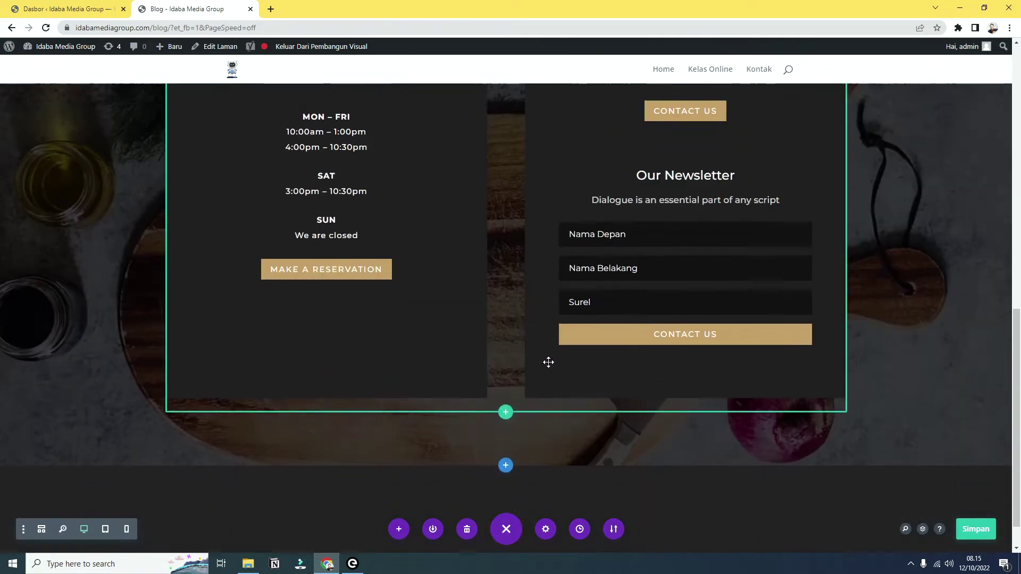
scroll(548, 362, up, 6)
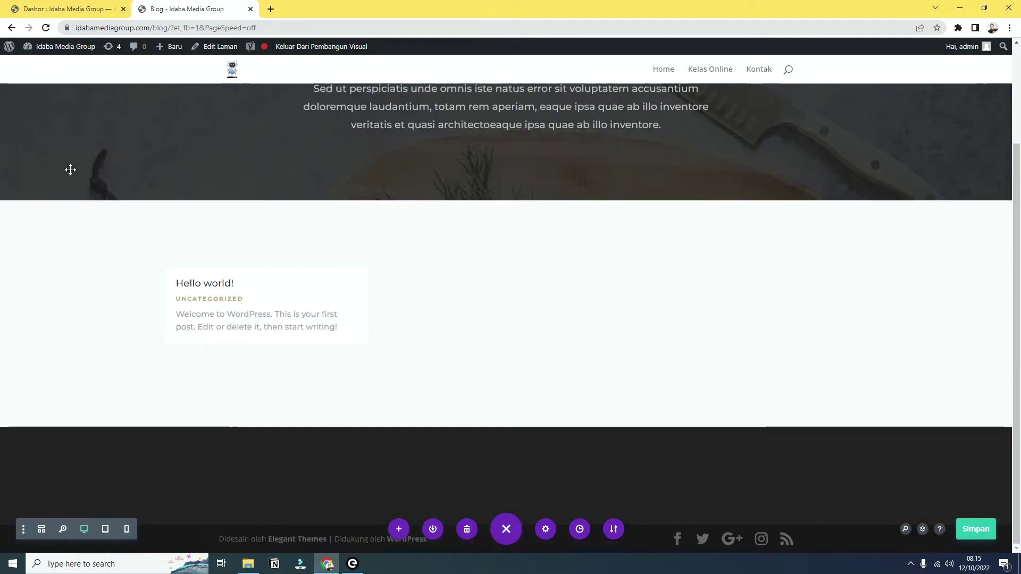
- Replace the header title "News & Events" with "Blog Post"
scroll(532, 446, up, 2)
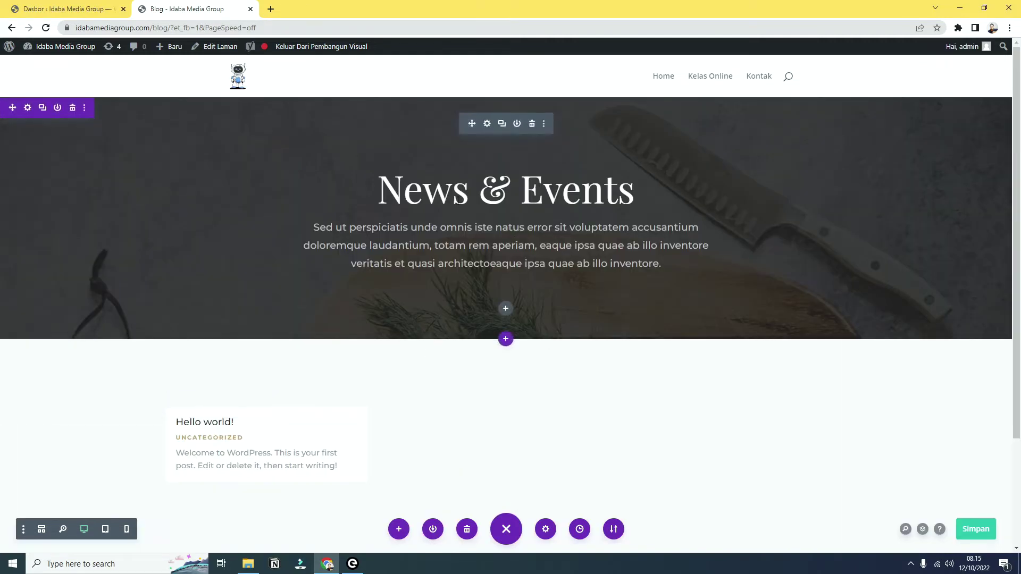
drag(378, 189, 630, 199)
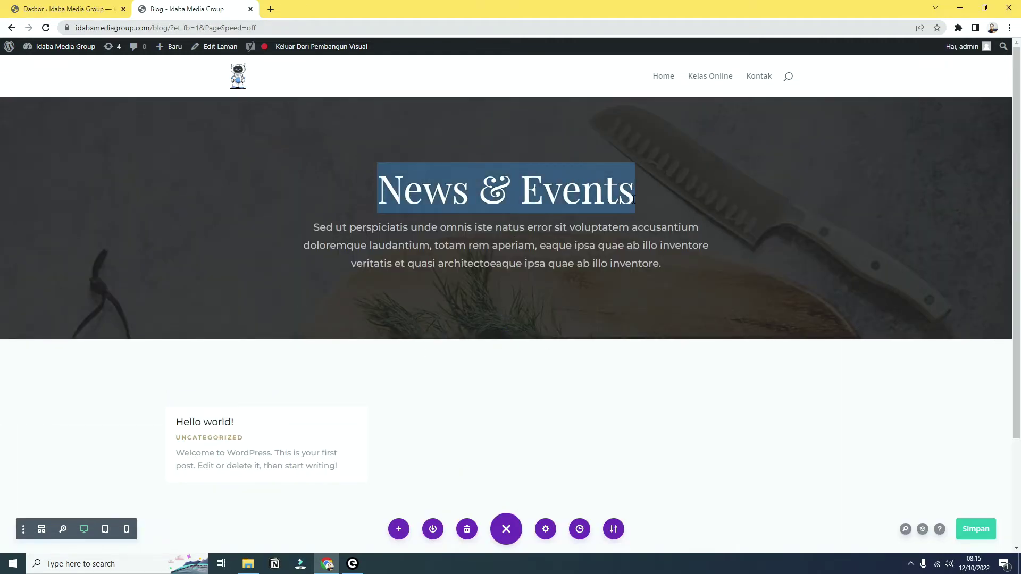
text(Blog Post)
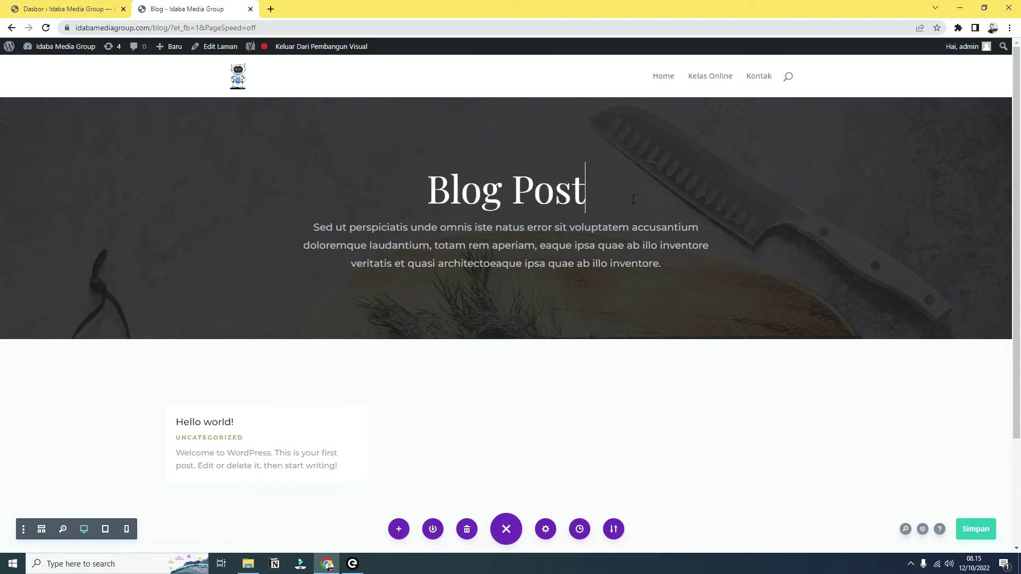
- Replace the placeholder paragraph under the header title with "Artikel yang ada di website ini"
triple_click(566, 251)
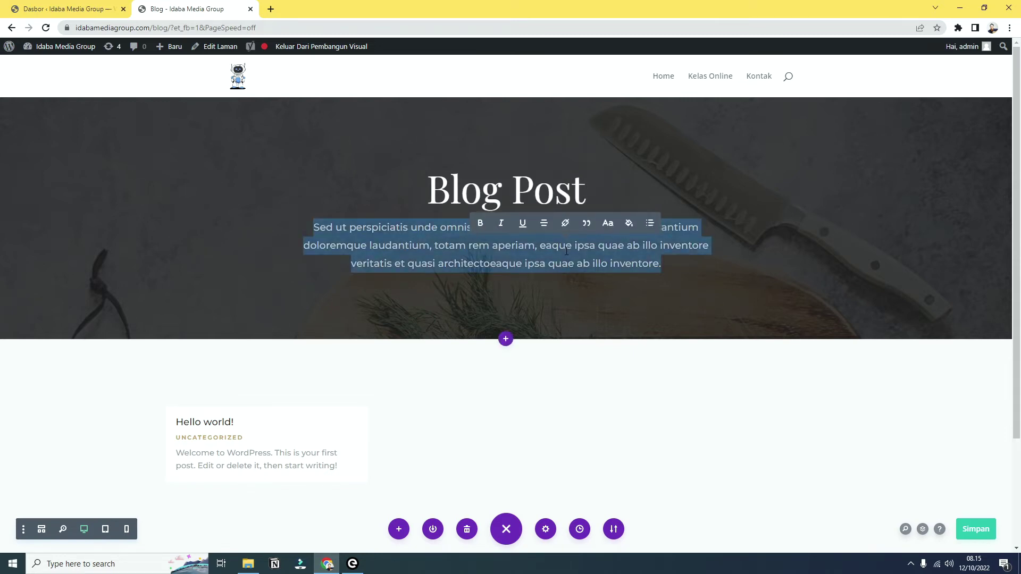
text(Tulisan)
key(ctrl+a)
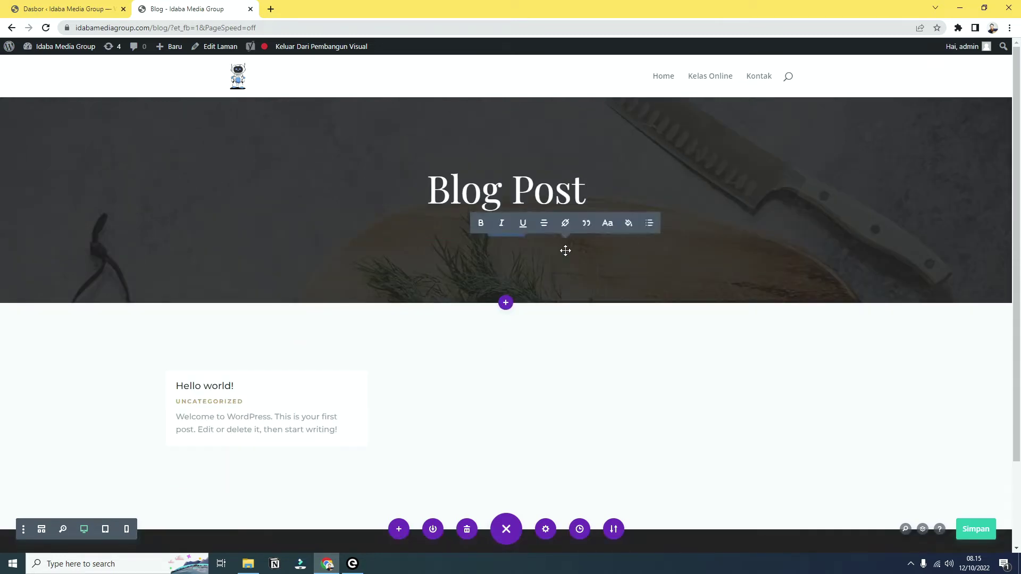
text(Artikel yang ada di )
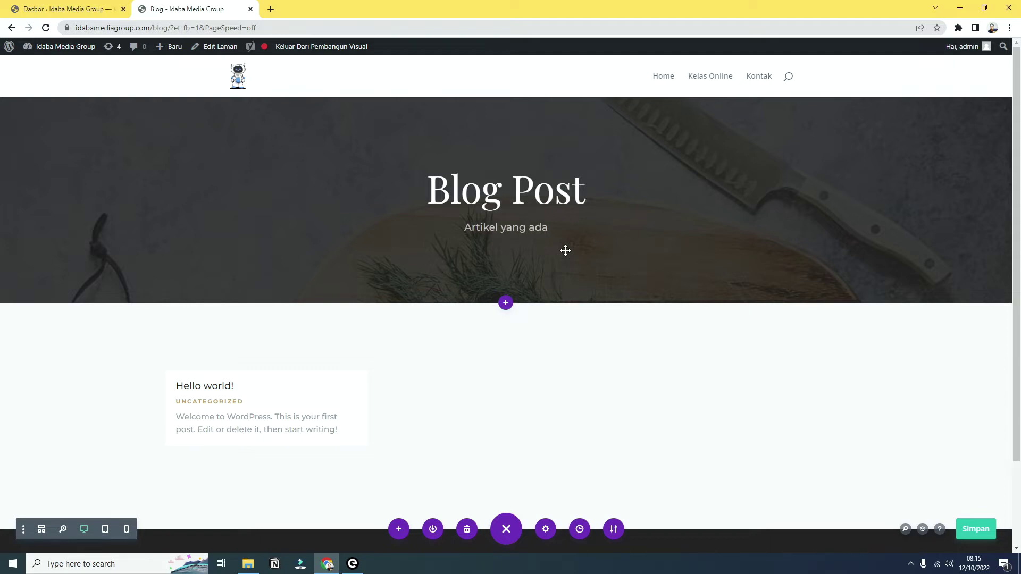
text(website ini)
click(838, 319)
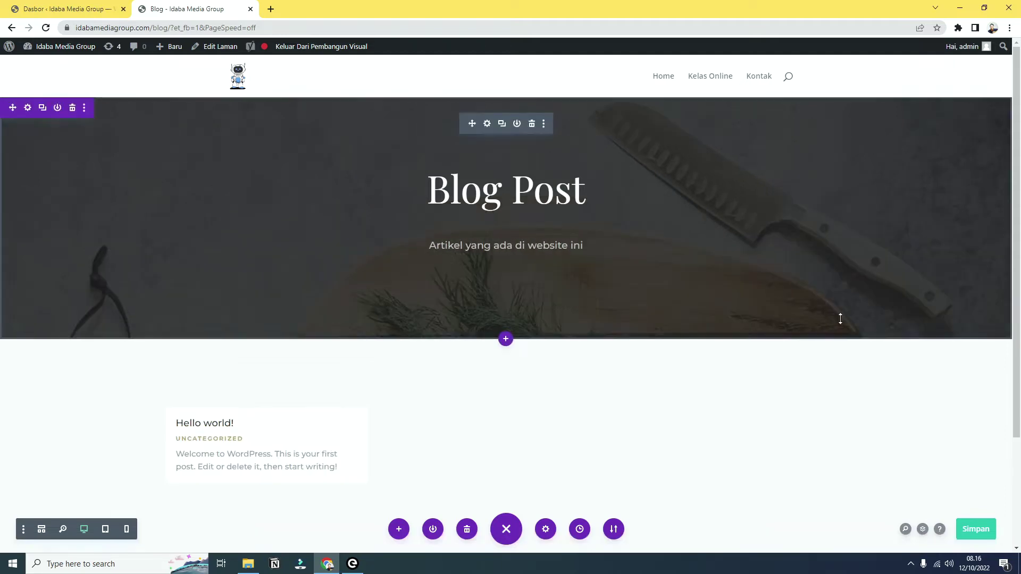
- Open the media library from the full-width header's background image setting to choose a replacement picture
click(487, 124)
scroll(851, 287, down, 10)
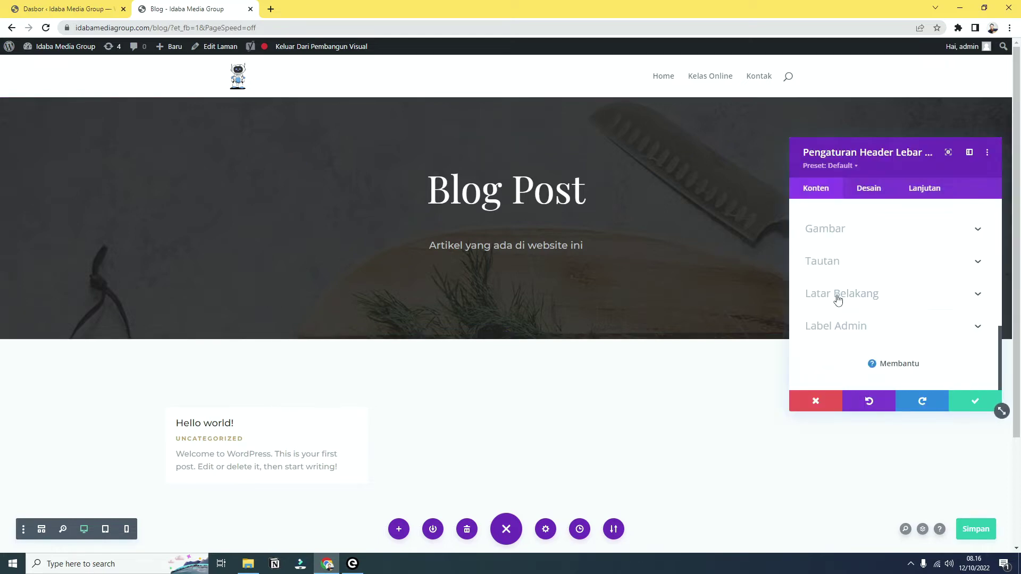
click(838, 301)
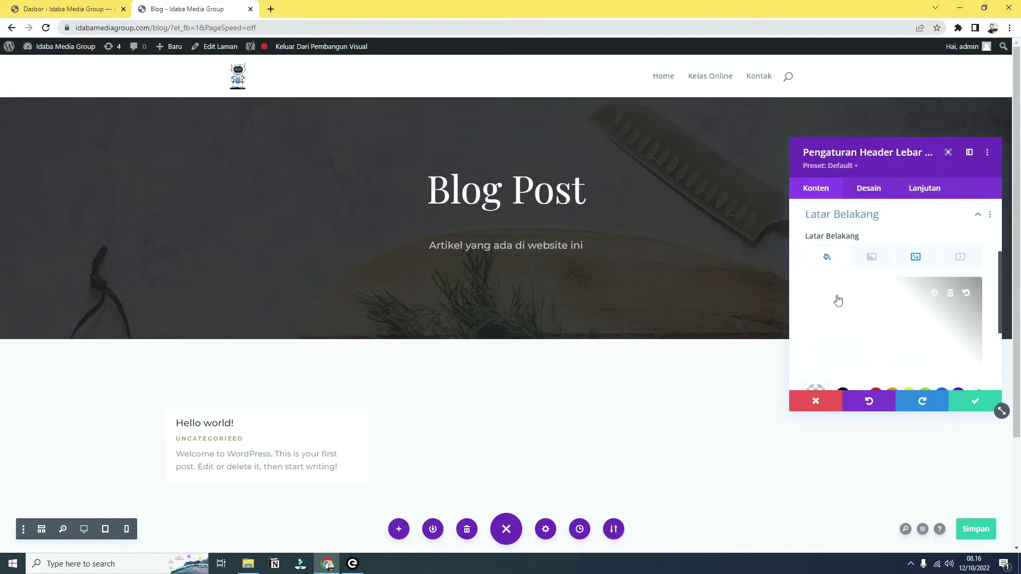
click(917, 261)
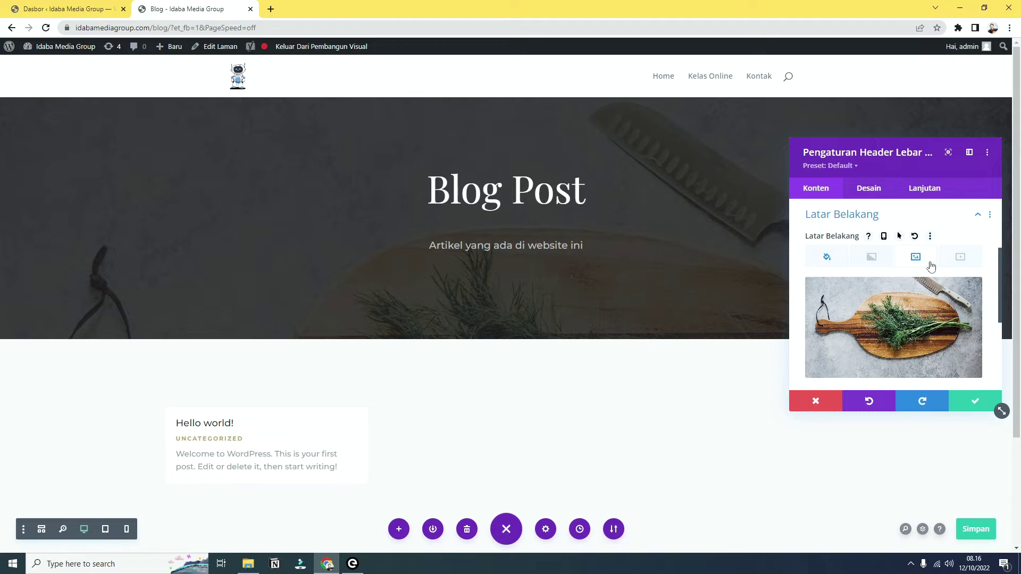
click(887, 320)
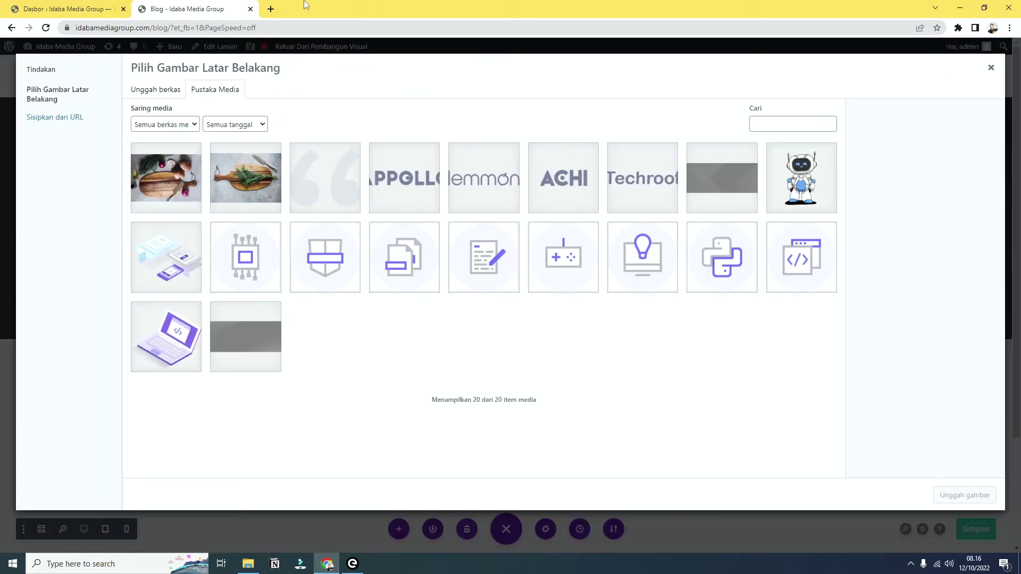
- Open unsplash.com in a new browser tab
click(270, 8)
text(unsplash.com)
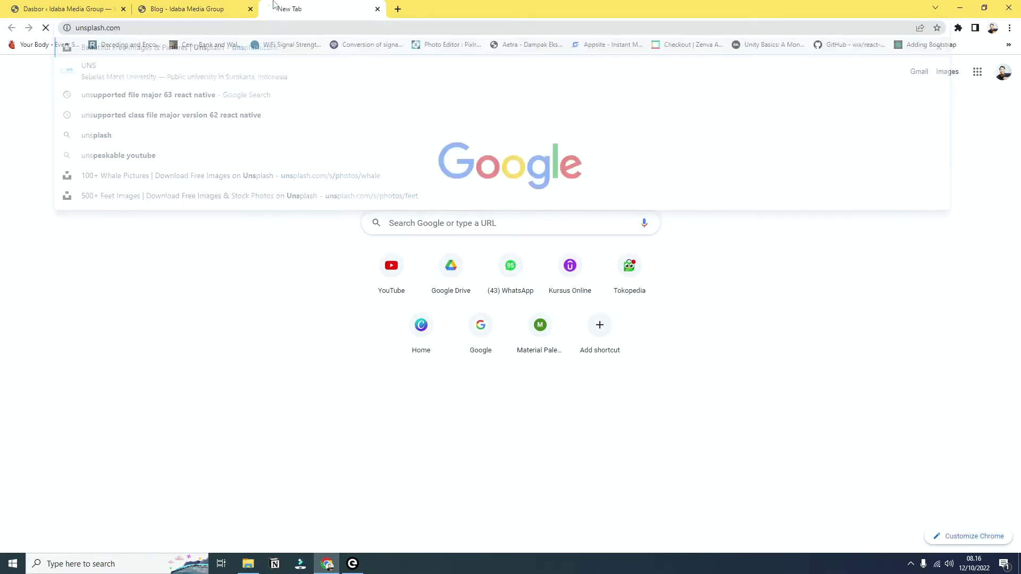
key(Return)
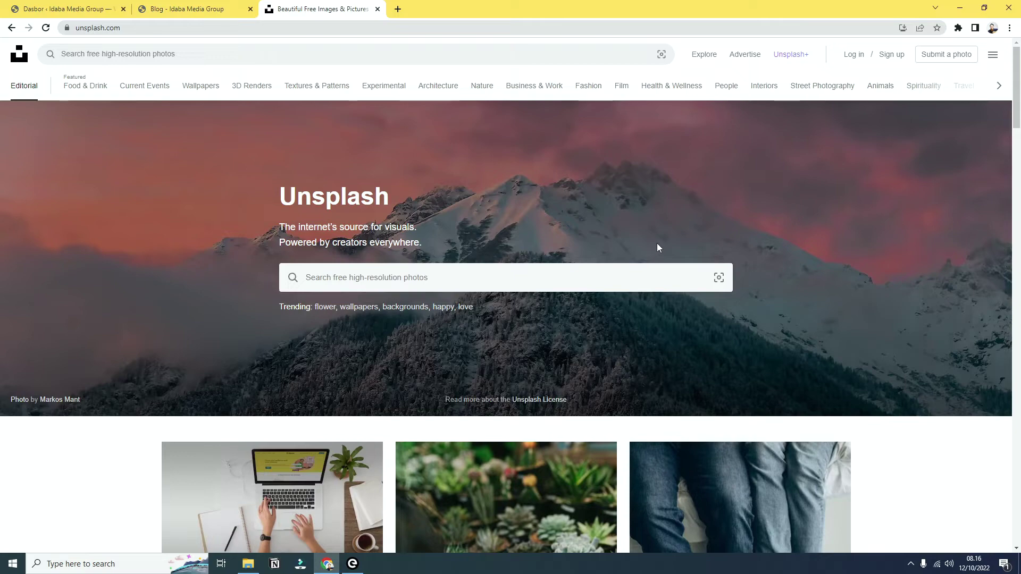
- Browse Unsplash's editorial photo feed for a picture suitable as the blog header background
scroll(614, 277, down, 3)
scroll(612, 281, down, 3)
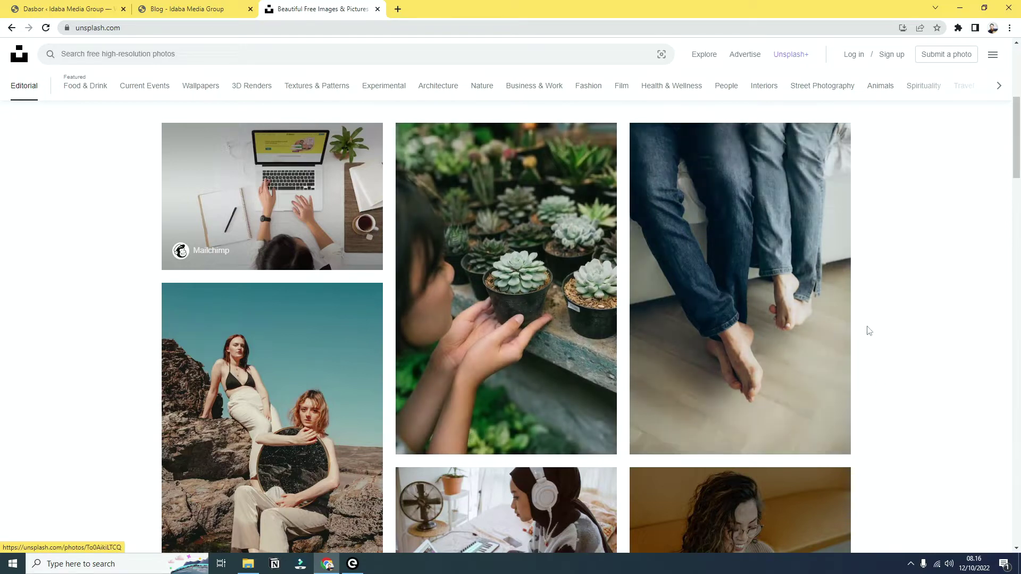
scroll(628, 425, down, 2)
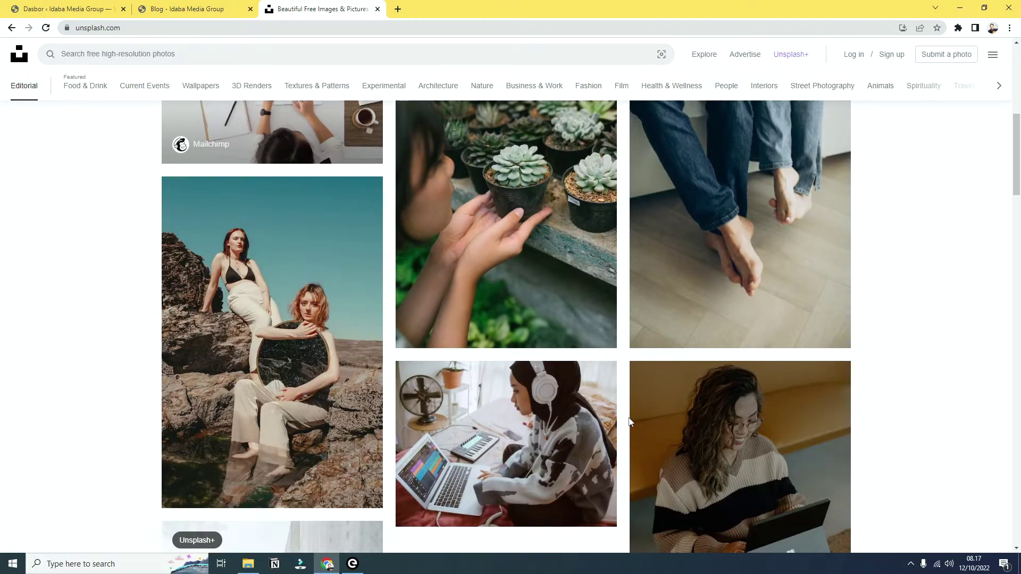
scroll(630, 422, down, 8)
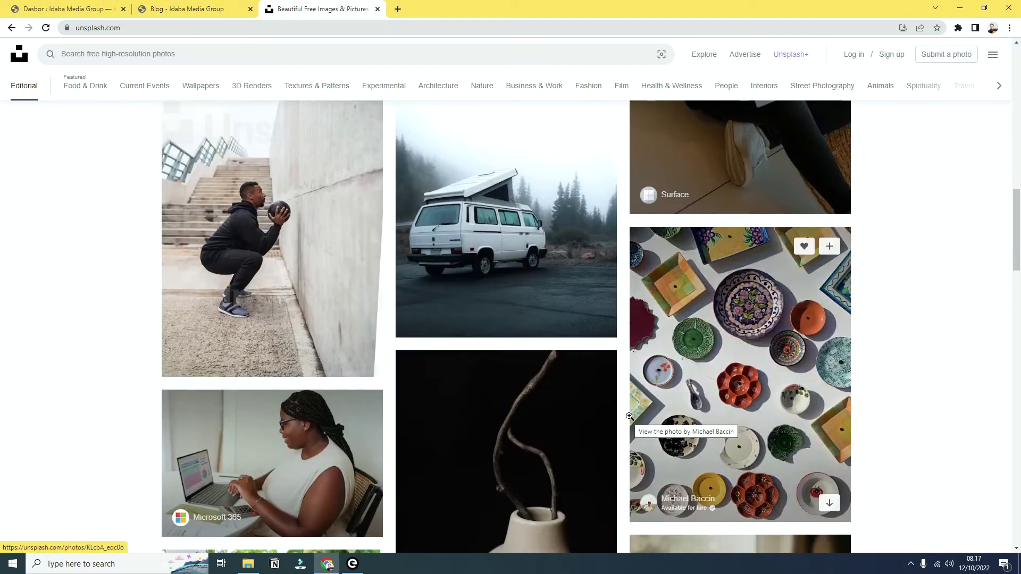
scroll(629, 418, down, 7)
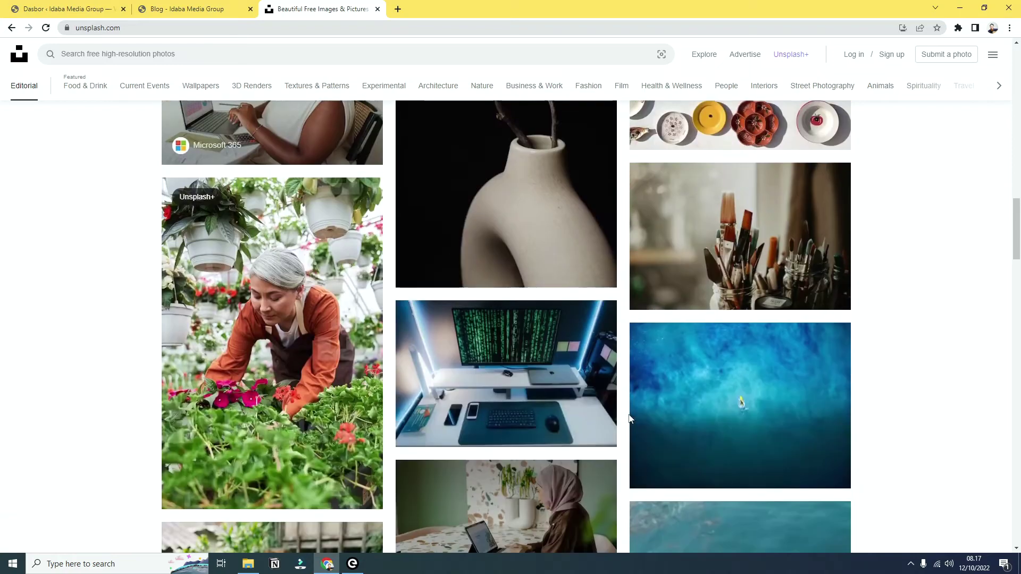
scroll(630, 419, down, 9)
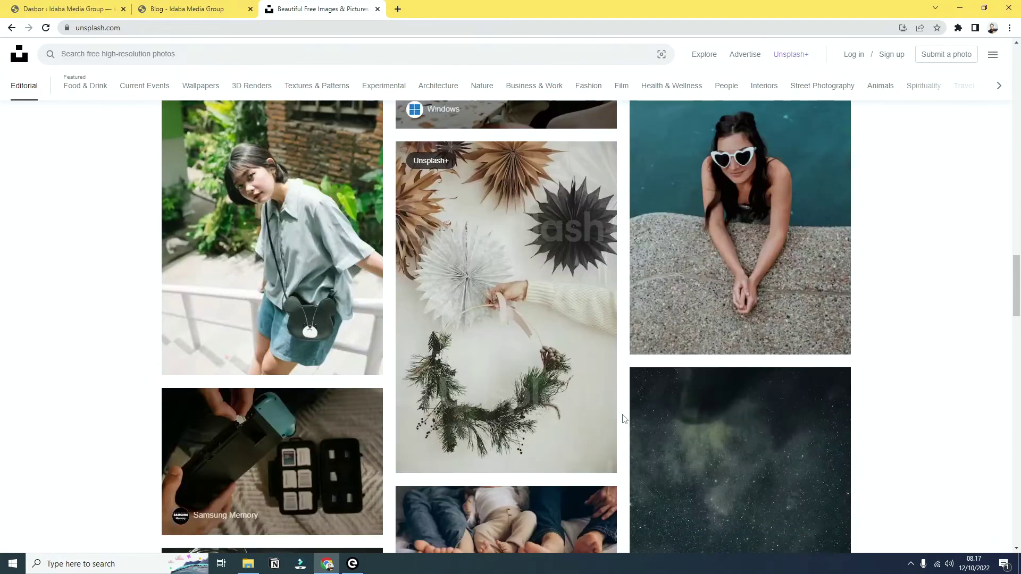
scroll(623, 419, down, 7)
scroll(624, 418, down, 20)
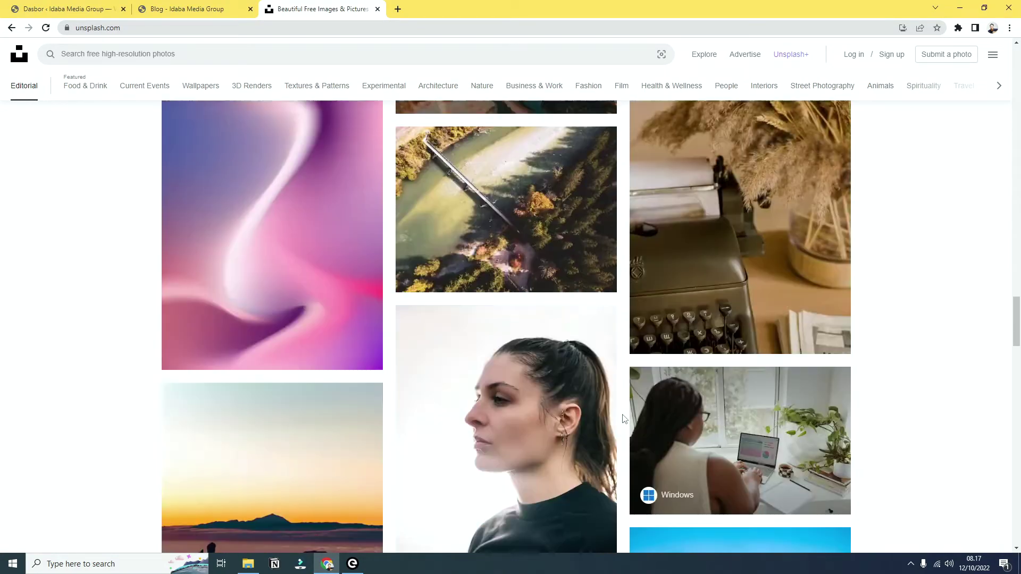
scroll(624, 419, up, 20)
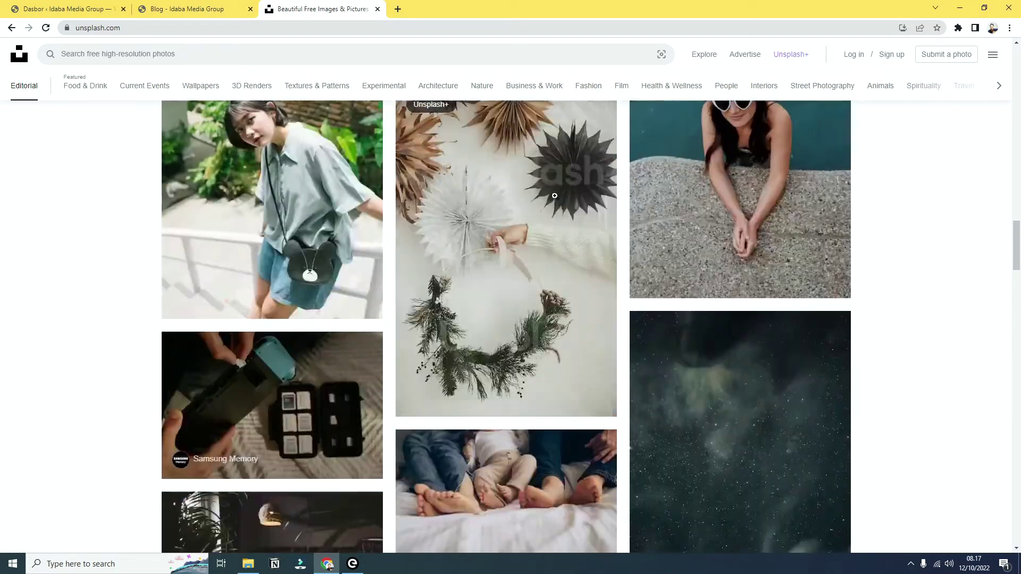
- Find the photo of a forest road covered in autumn leaves in Unsplash's Nature category and download it
click(485, 87)
scroll(621, 335, down, 11)
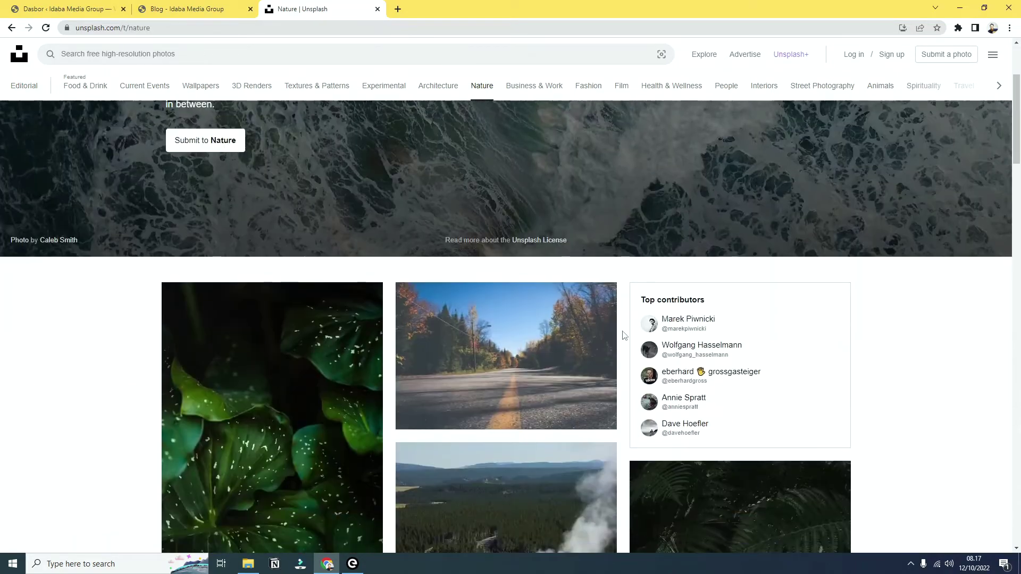
scroll(625, 334, down, 18)
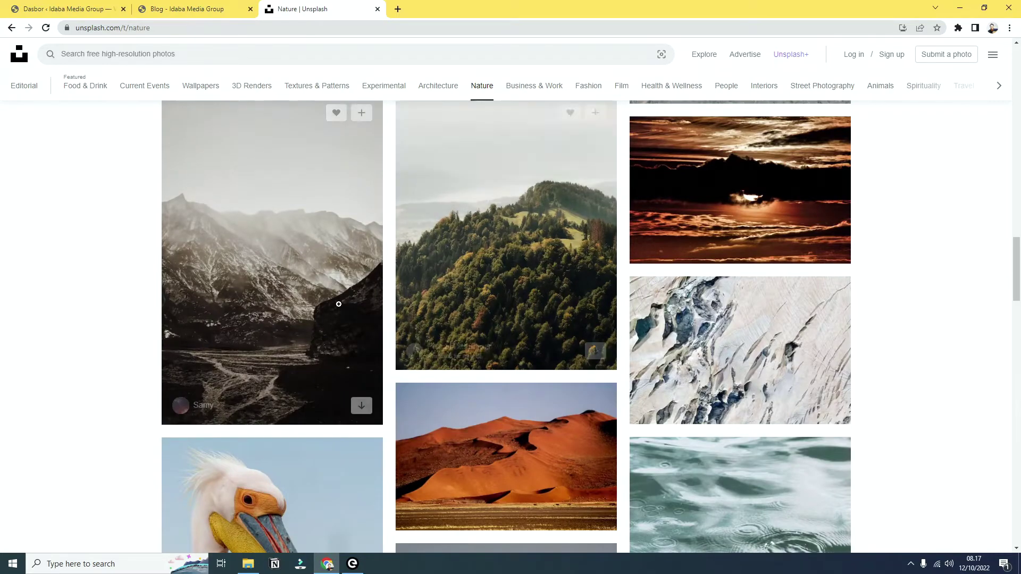
click(563, 287)
click(985, 308)
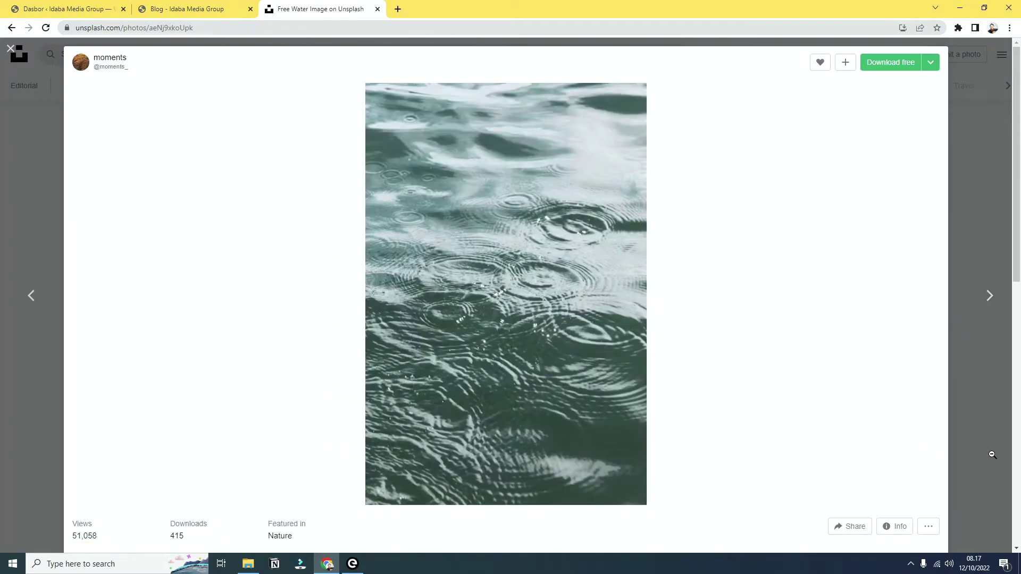
click(991, 450)
scroll(816, 412, down, 8)
click(472, 421)
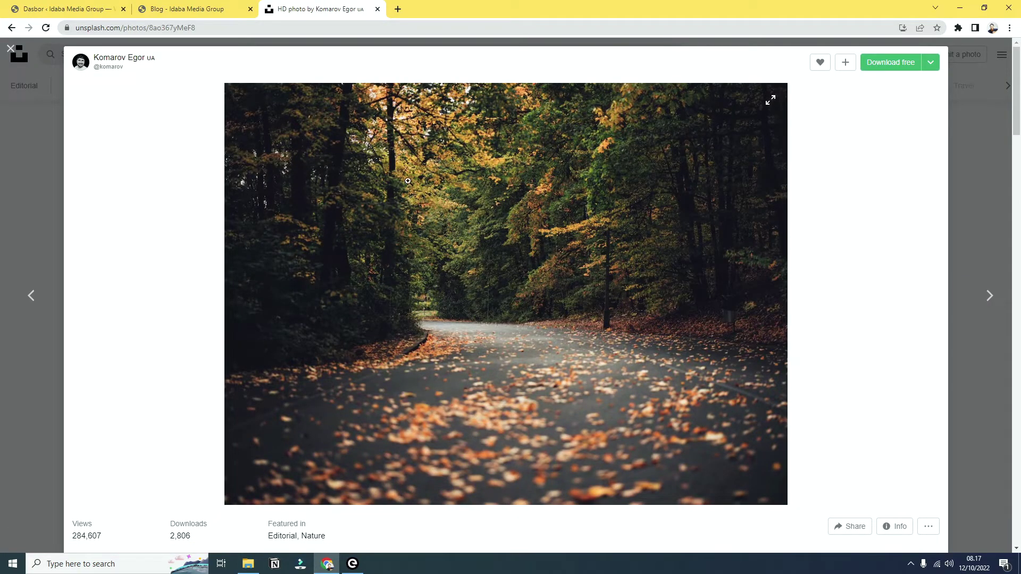
click(894, 66)
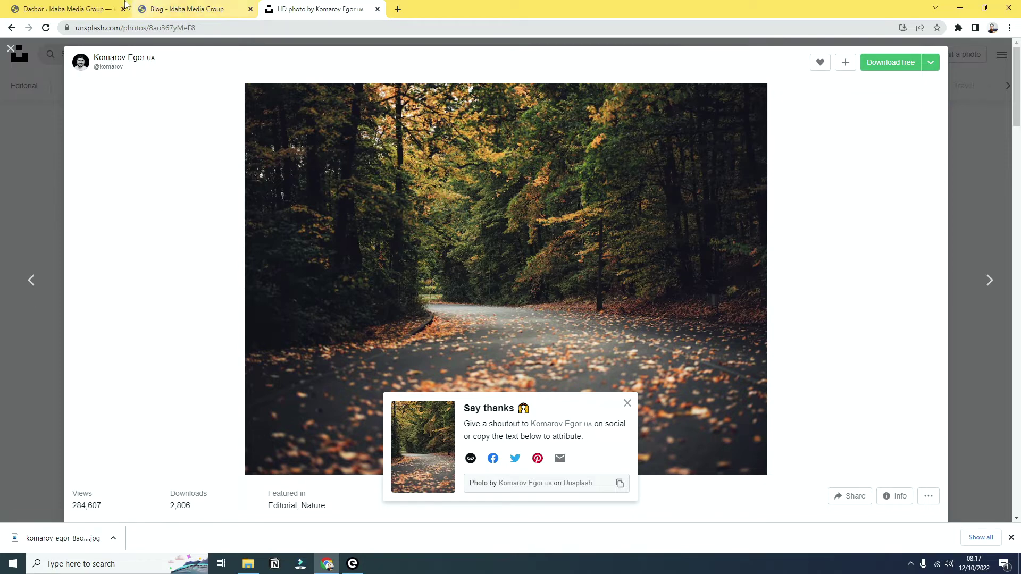
- Return to the Blog page and apply the forest road photo from the media library as the header's background image
click(125, 3)
click(216, 7)
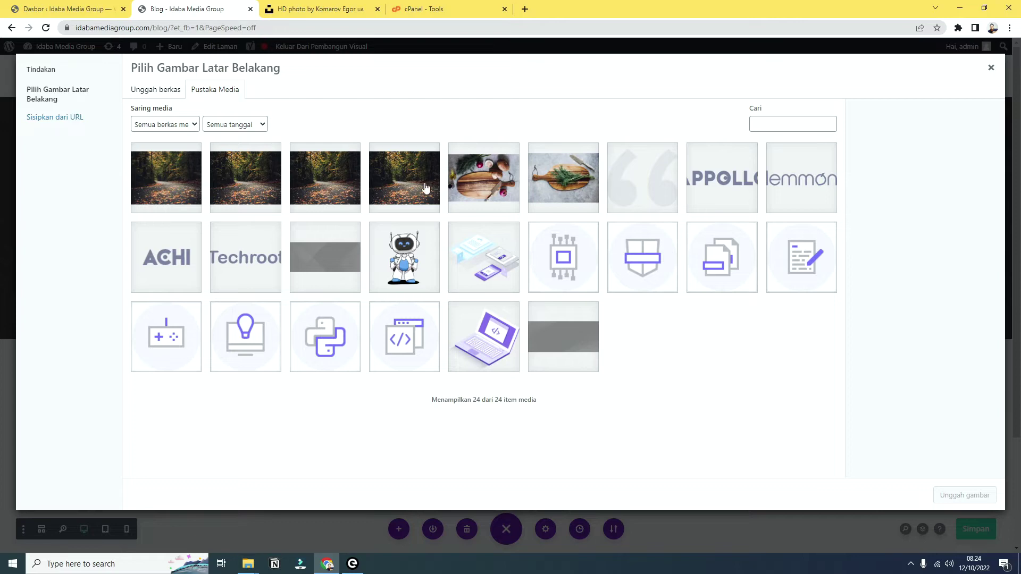
click(394, 175)
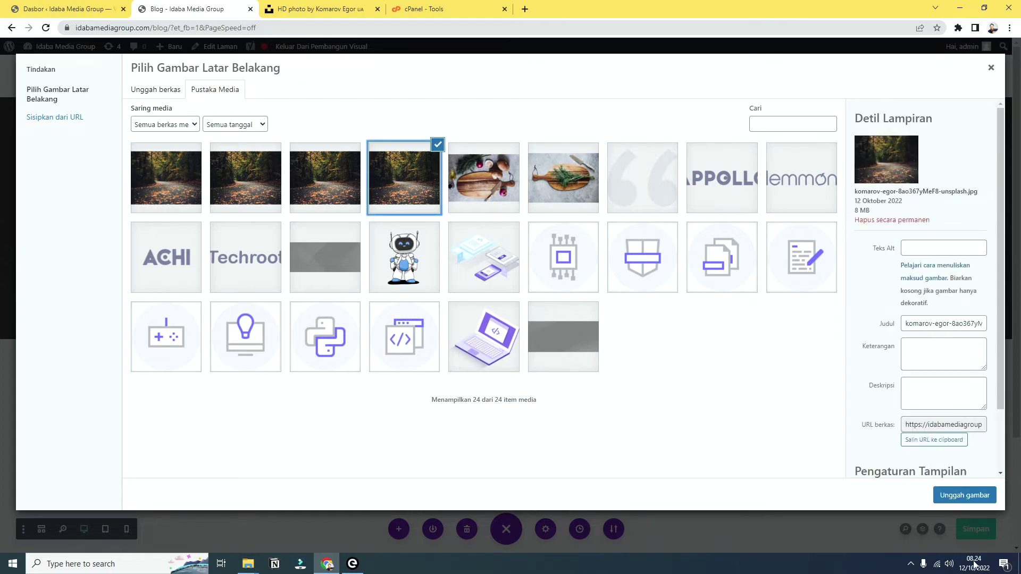
click(964, 496)
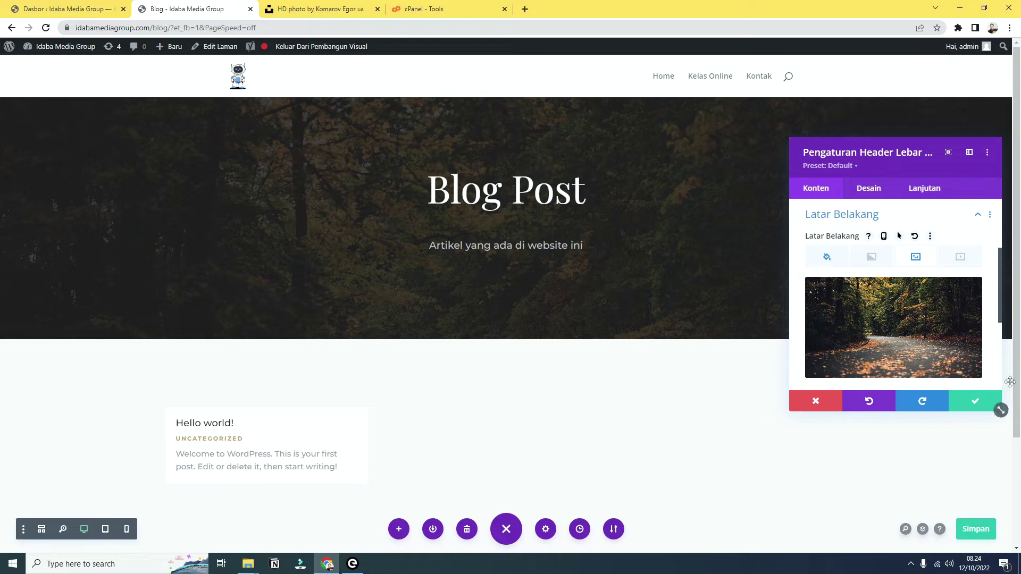
click(978, 404)
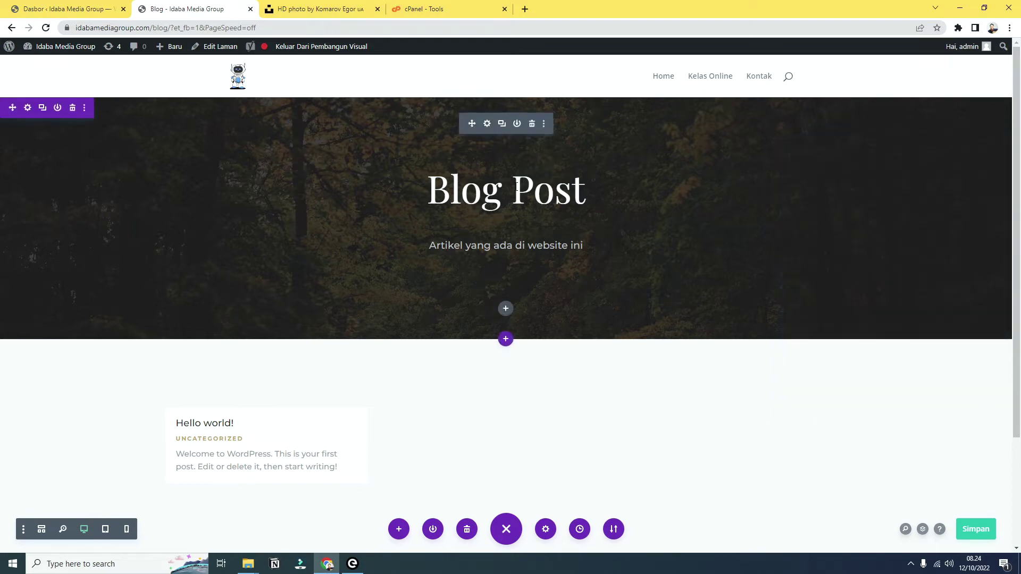
- Change the header title's font to Roboto in the full-width header's design settings and save the change
click(608, 203)
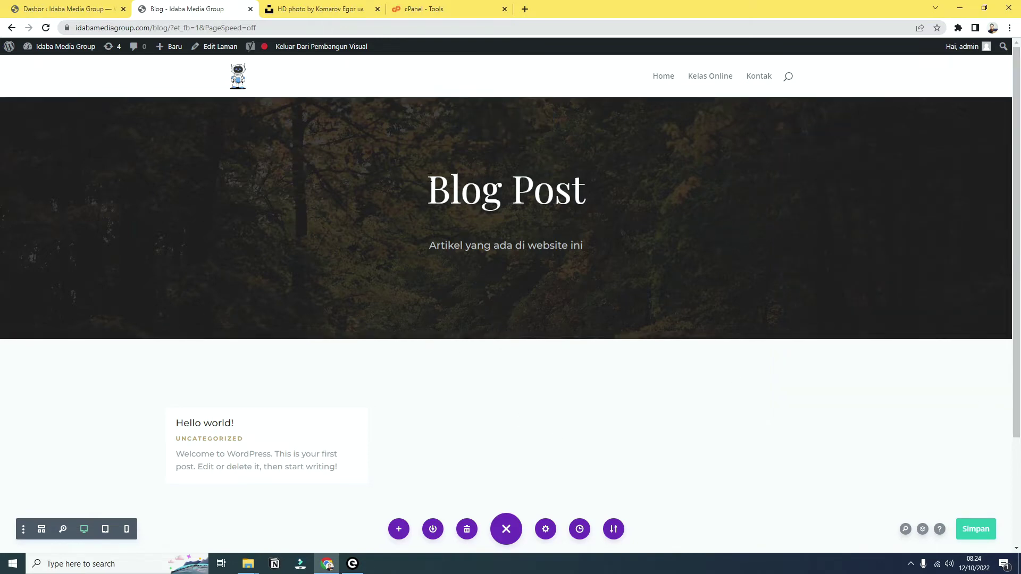
click(487, 124)
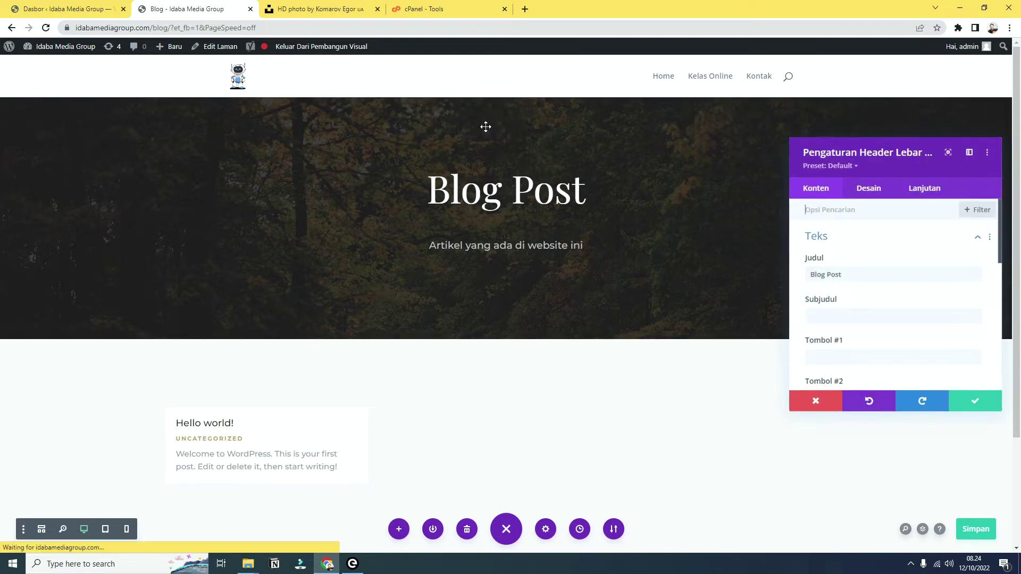
click(878, 190)
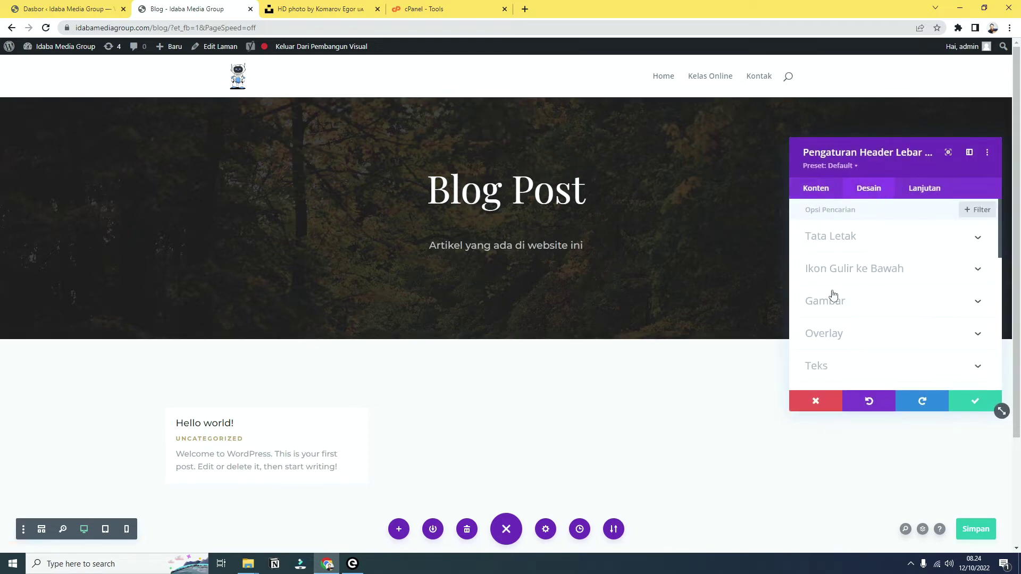
click(834, 363)
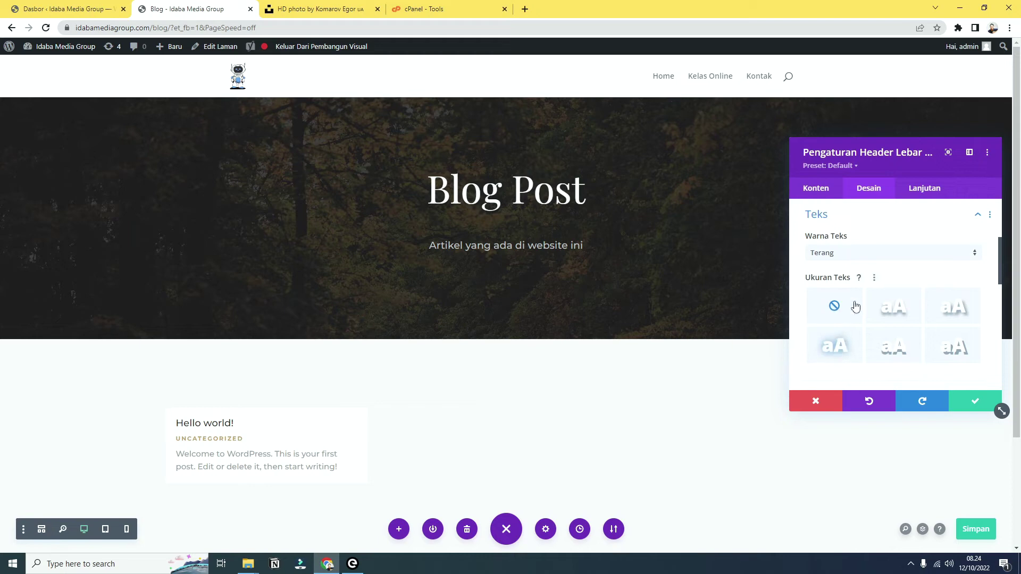
scroll(855, 277, down, 5)
click(840, 239)
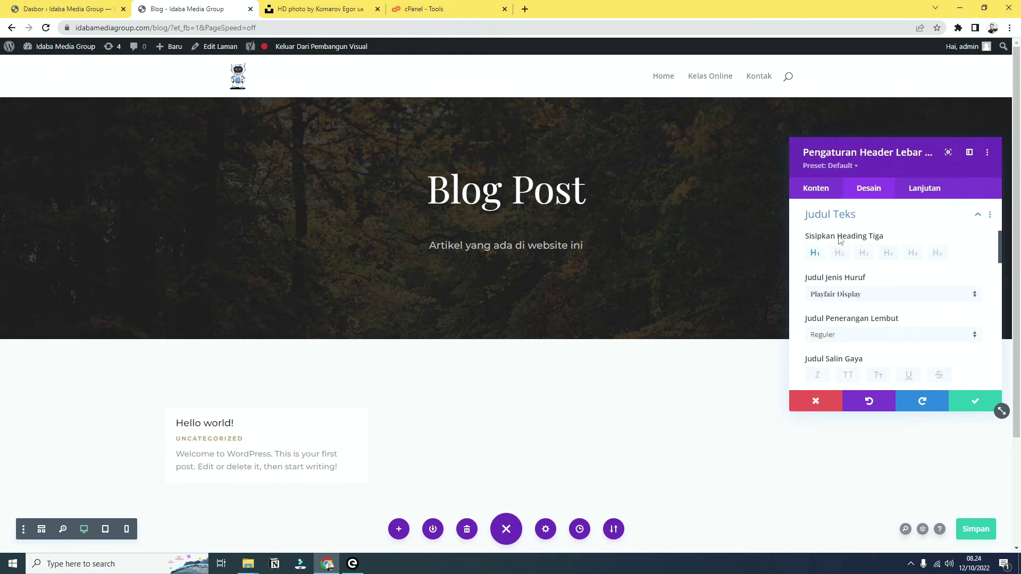
click(856, 301)
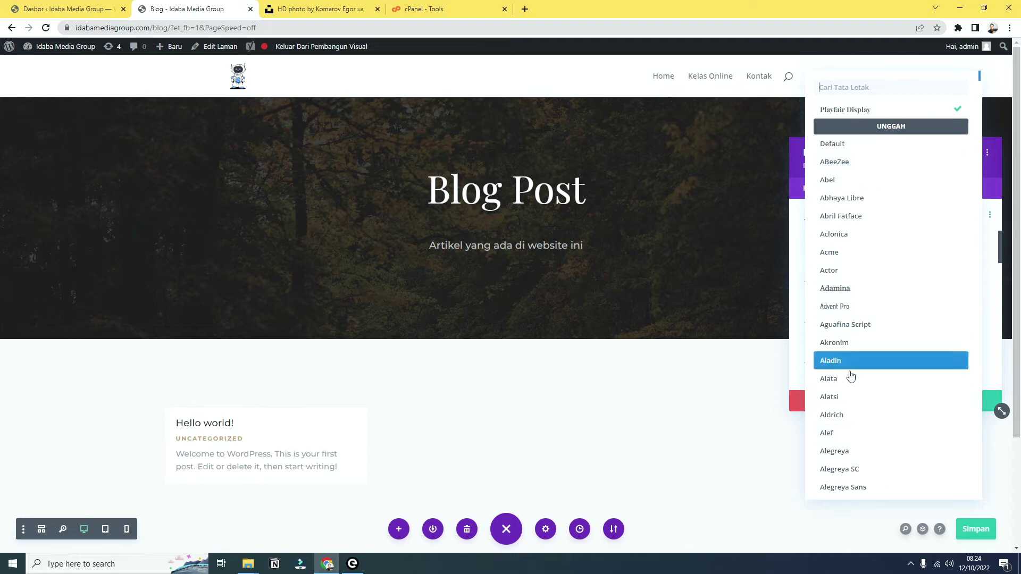
text(robo)
click(858, 109)
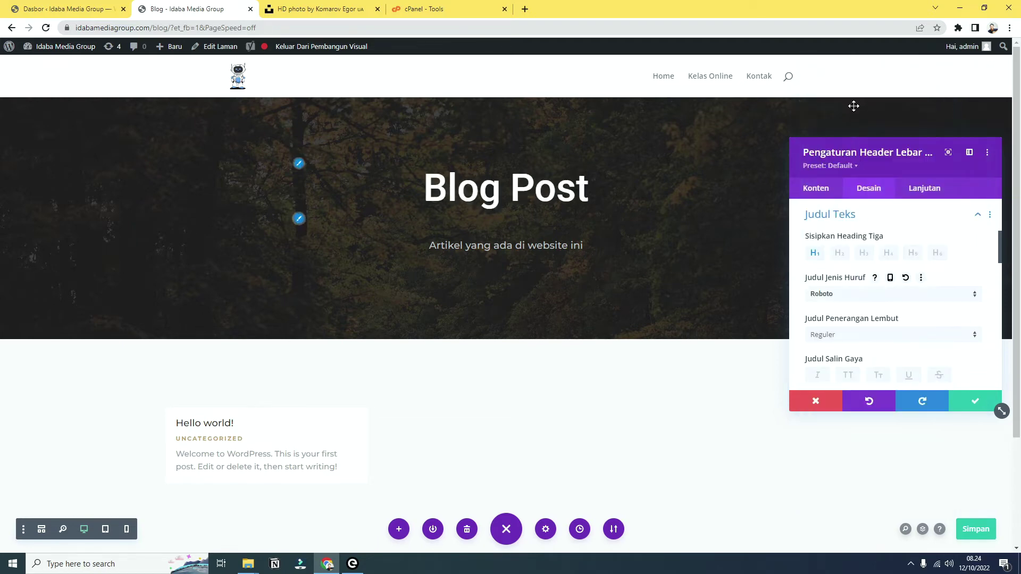
click(973, 402)
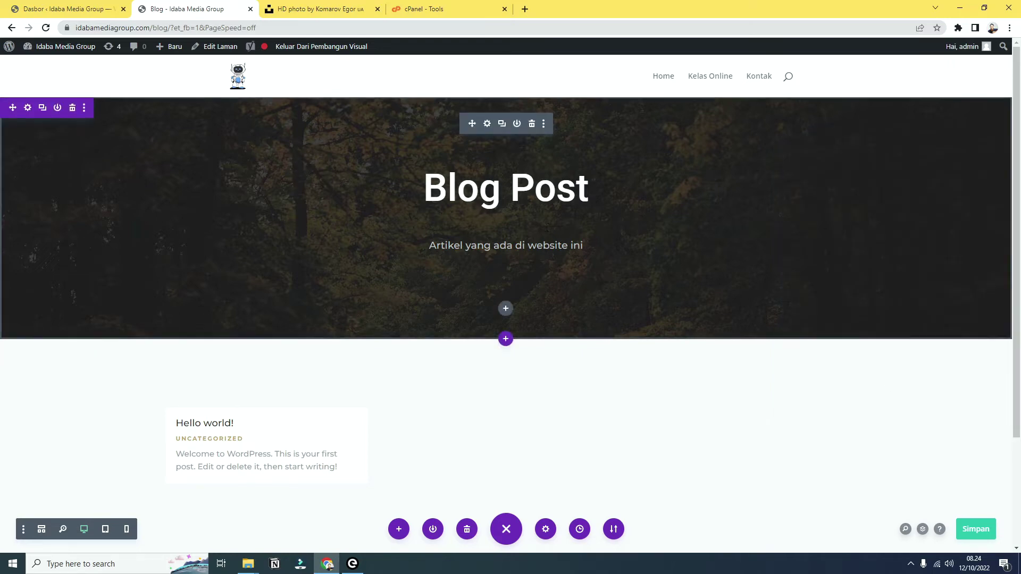
- Remove the blank line between the header title and its paragraph, and increase the header's top and bottom padding
click(572, 228)
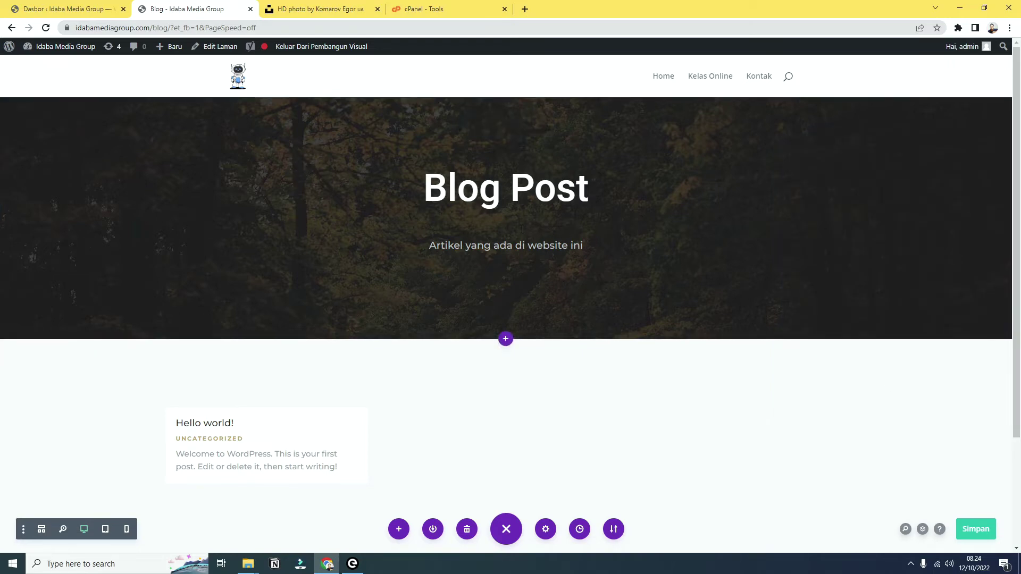
click(661, 376)
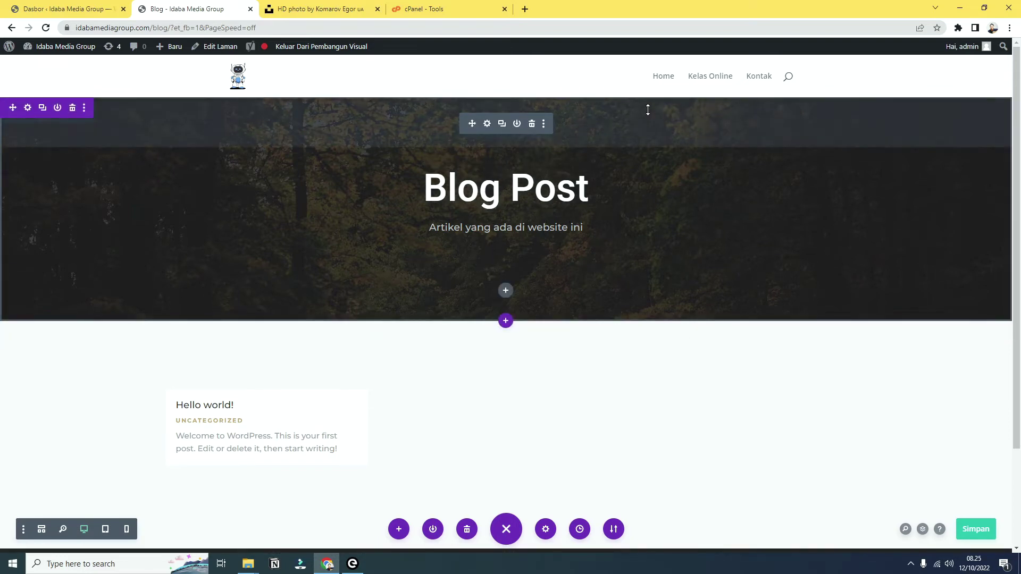
mouse_move(647, 111)
mouse_down()
mouse_move(647, 139)
mouse_move(647, 124)
mouse_up()
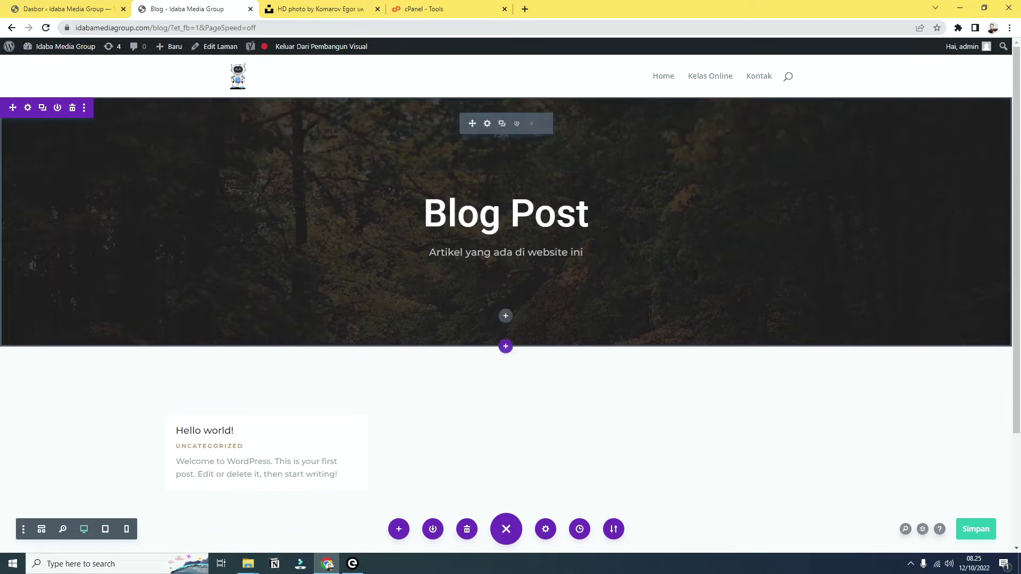
drag(705, 315, 704, 326)
- Round all four corners of the blog post cards to 12px in the Blog module's design settings
scroll(889, 465, down, 3)
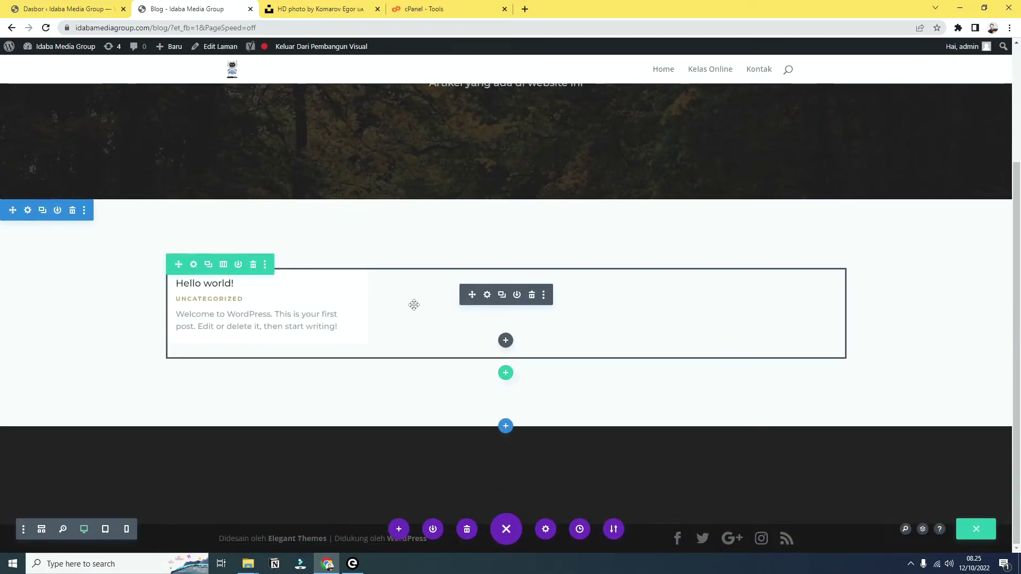
click(487, 296)
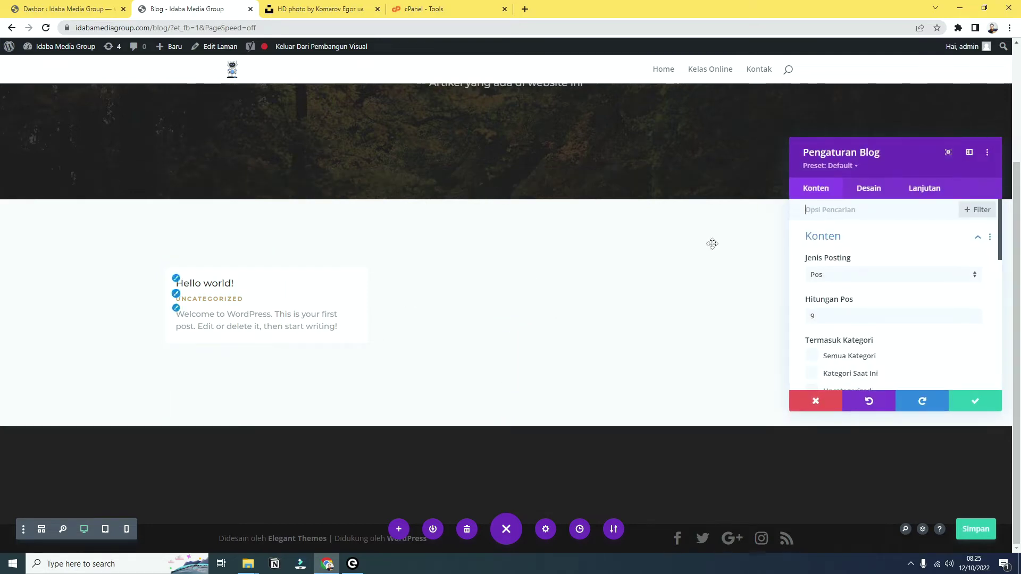
click(864, 193)
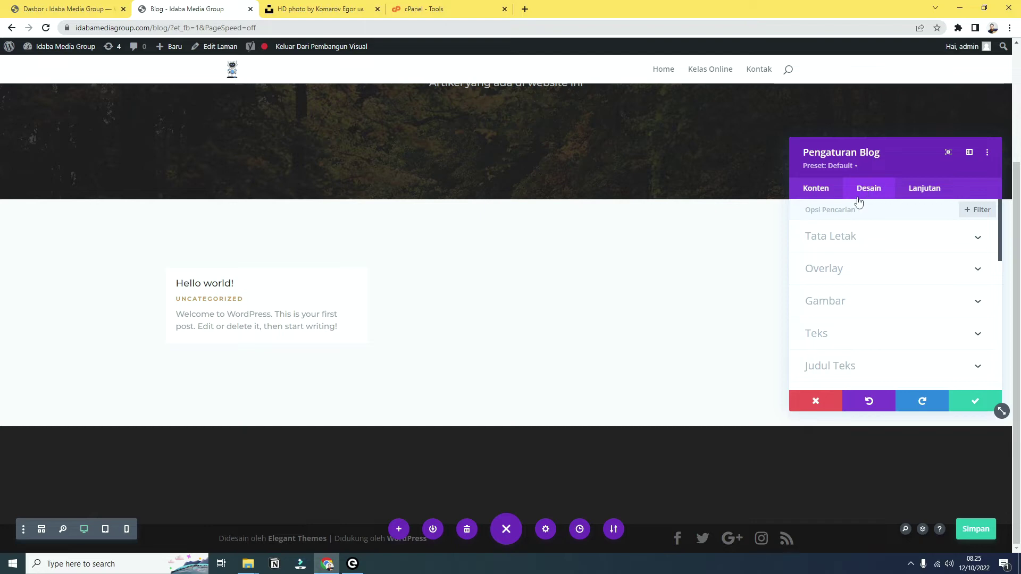
scroll(865, 255, down, 5)
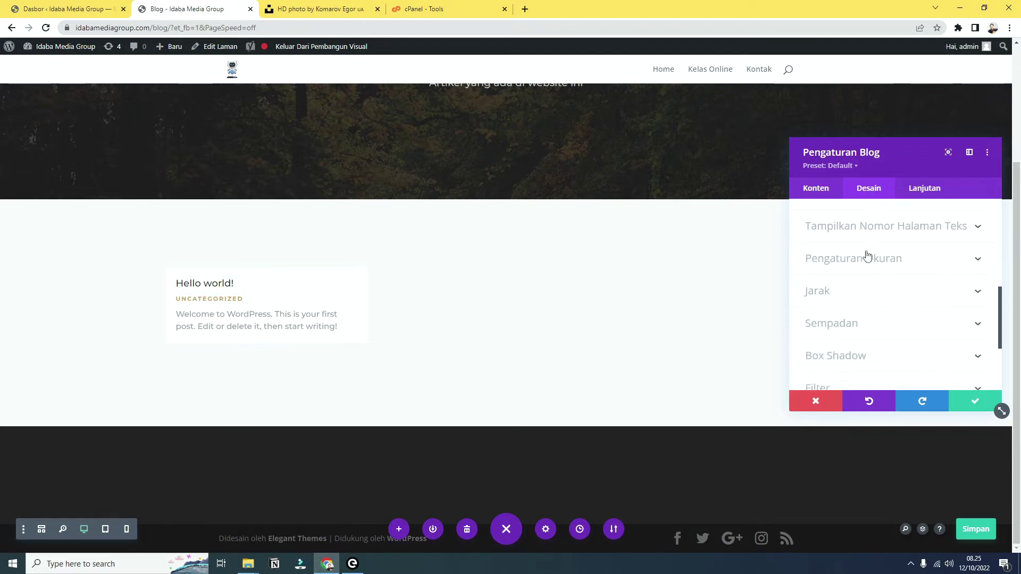
scroll(867, 255, down, 1)
click(862, 251)
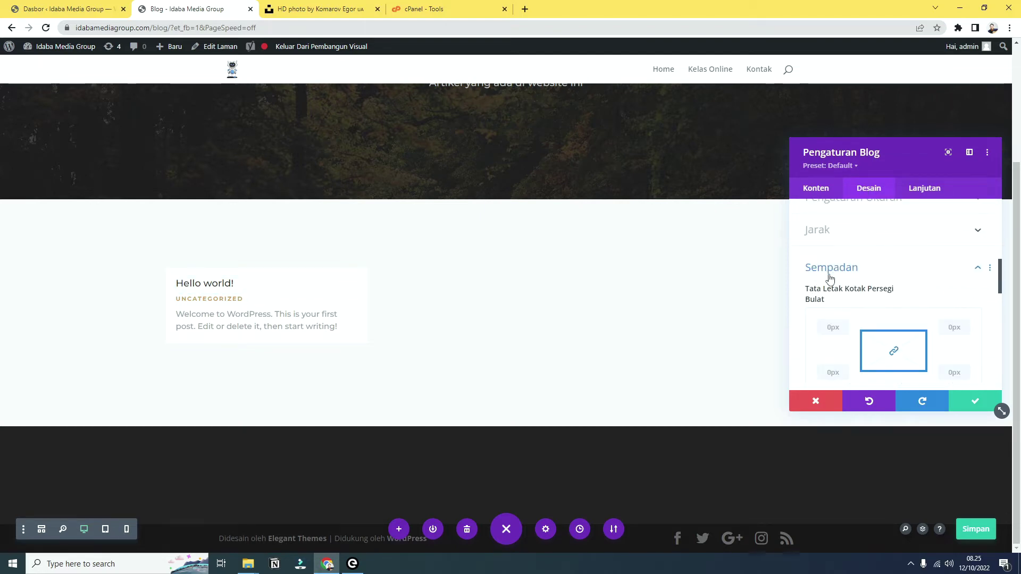
scroll(830, 287, down, 1)
click(828, 275)
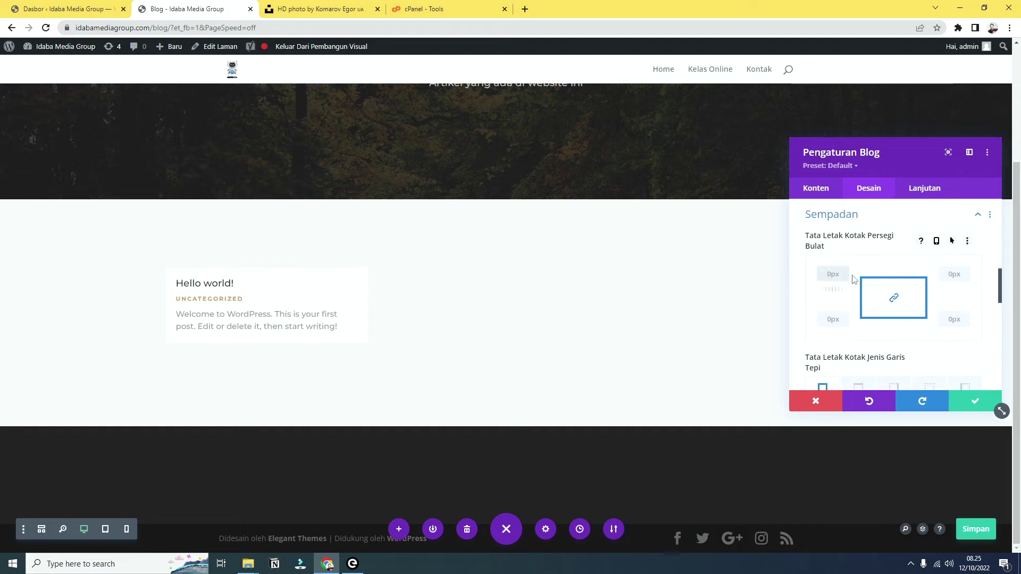
click(833, 320)
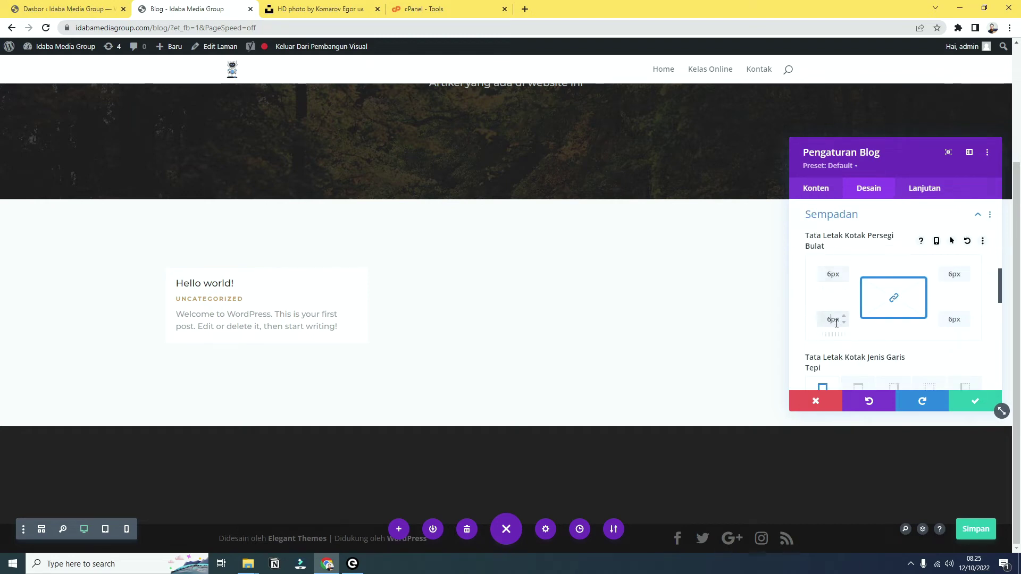
click(844, 272)
click(844, 271)
click(844, 271)
click(844, 271)
click(844, 271)
click(844, 271)
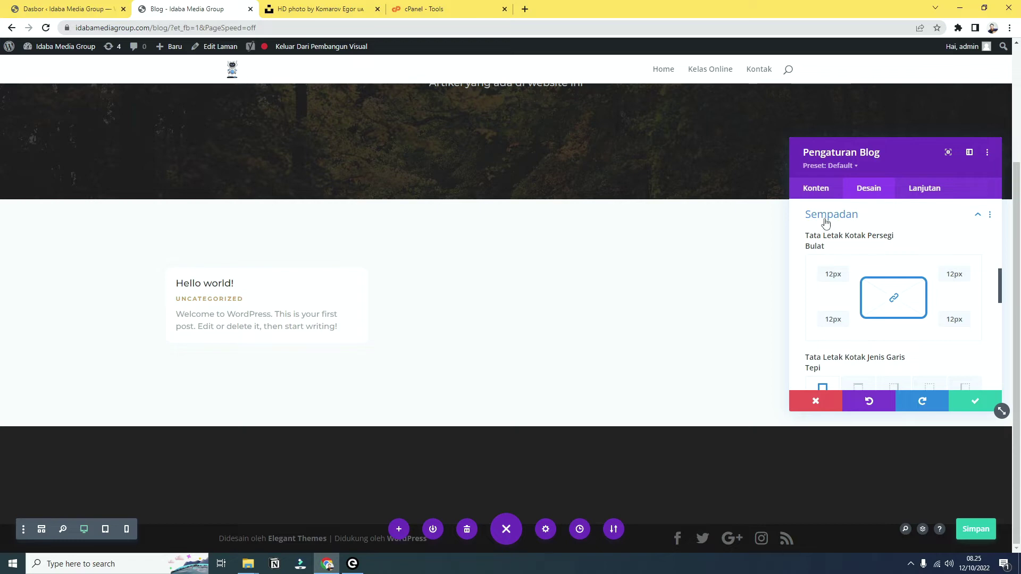
- Add the soft all-around box shadow preset to the blog cards, set its blur strength to 1px, and save the module settings
scroll(839, 261, down, 3)
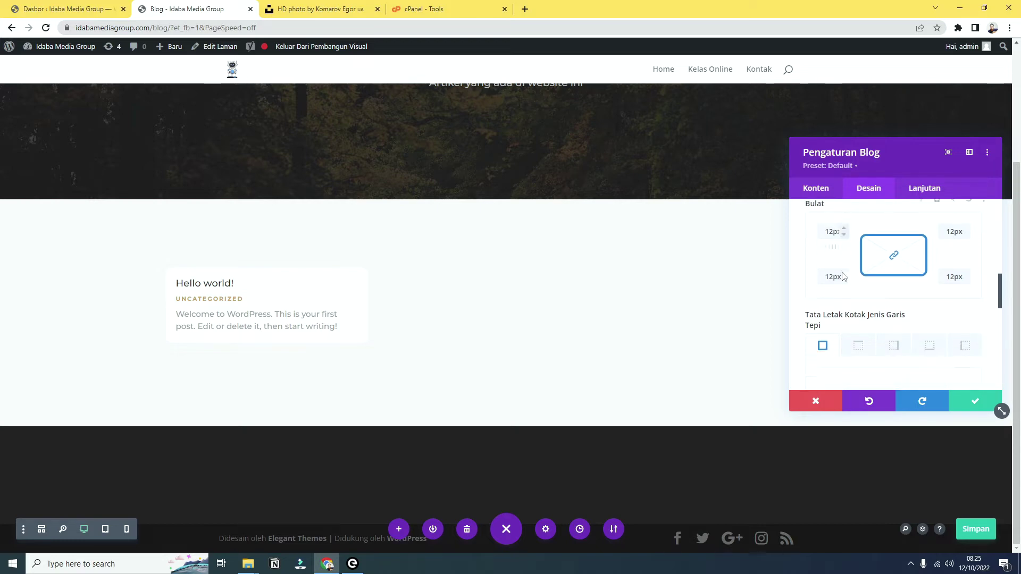
scroll(845, 269, up, 3)
scroll(845, 256, down, 5)
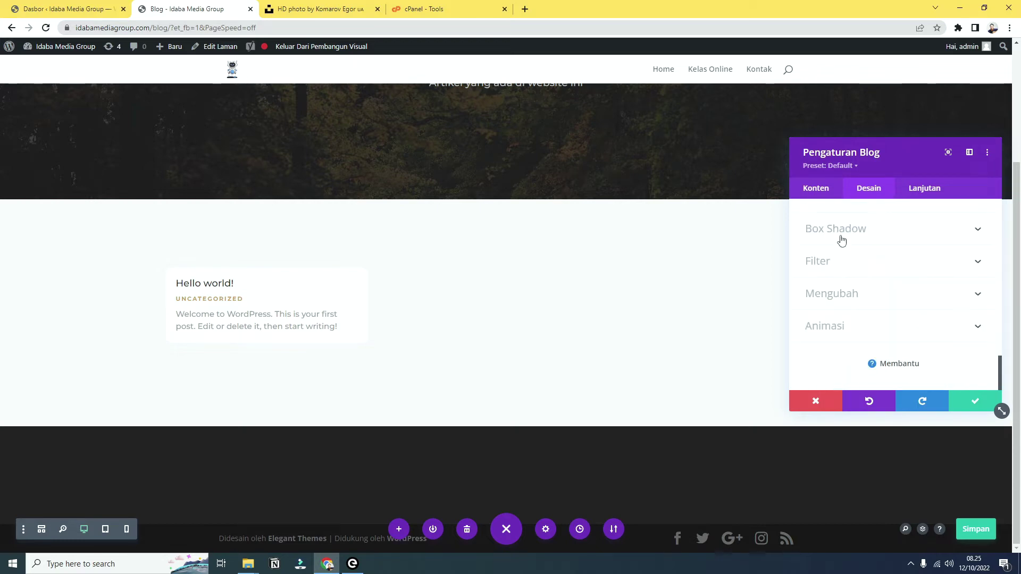
click(839, 237)
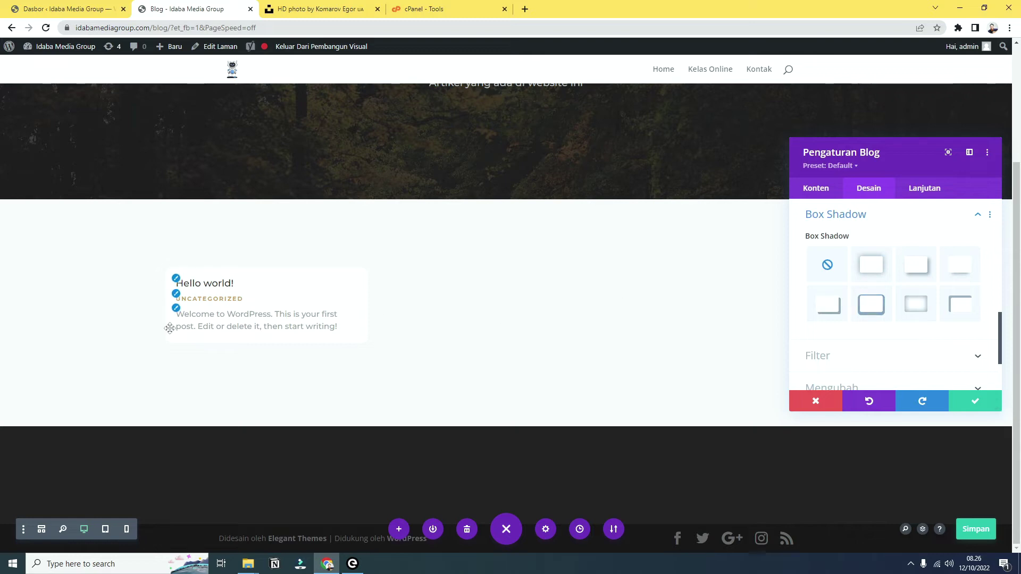
click(876, 271)
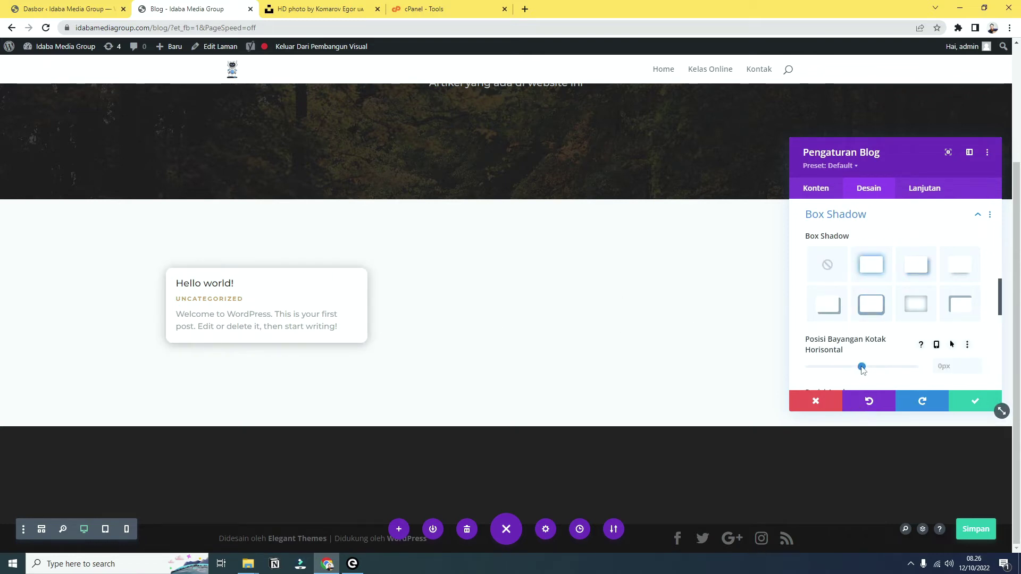
scroll(851, 319, down, 3)
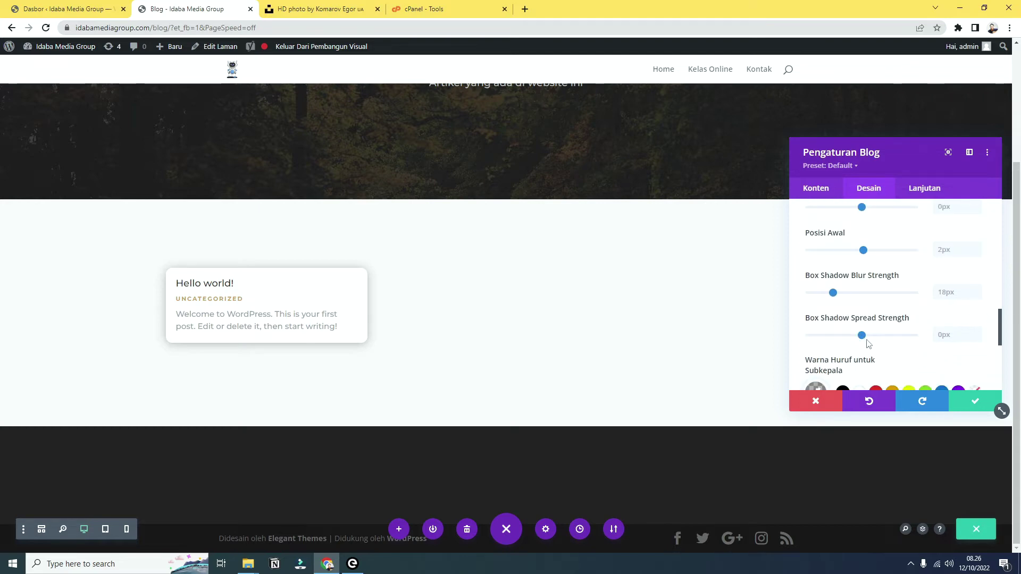
drag(832, 293, 814, 301)
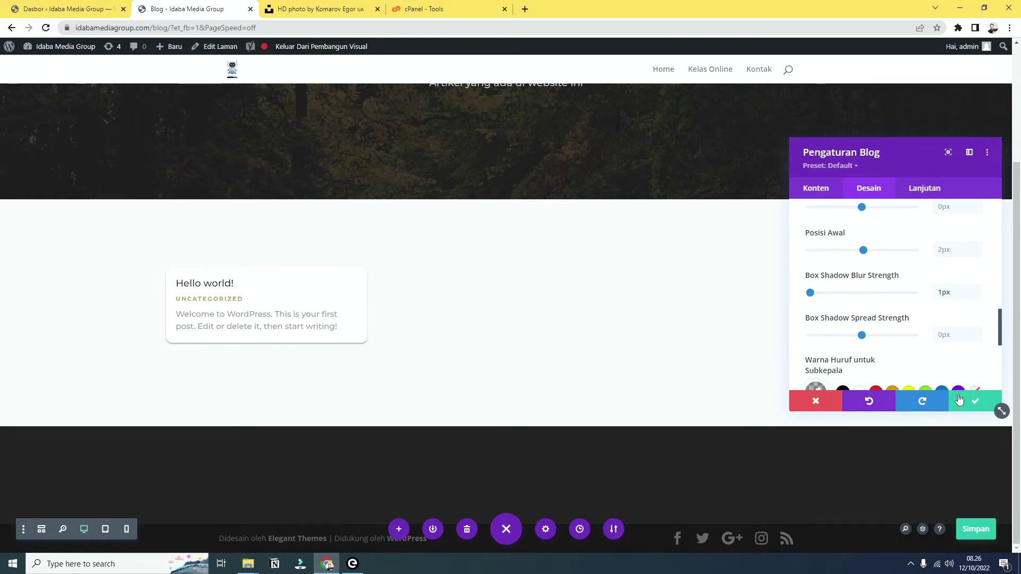
click(998, 408)
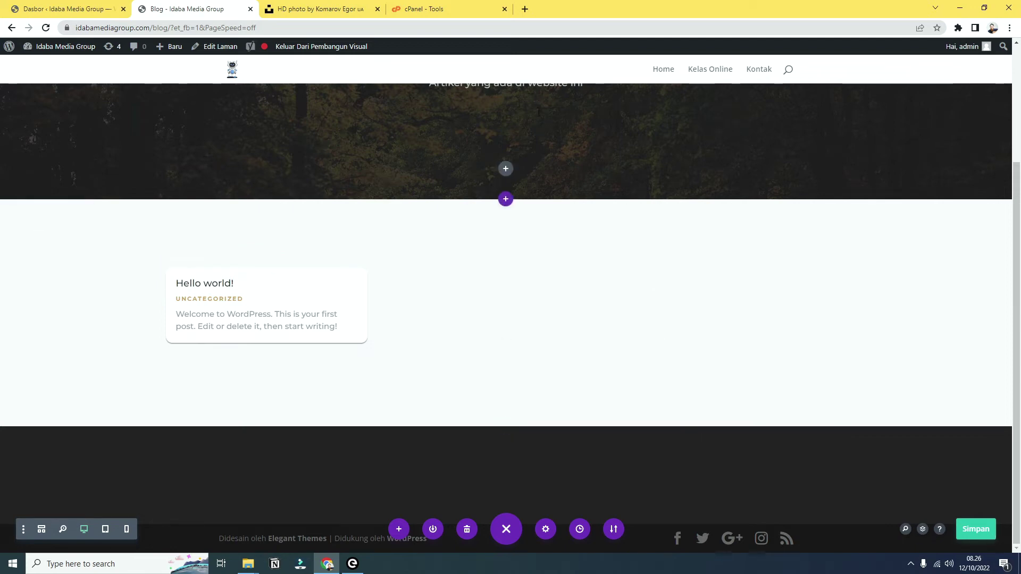
- Exit the visual builder to the live Blog page and select its web address
click(332, 48)
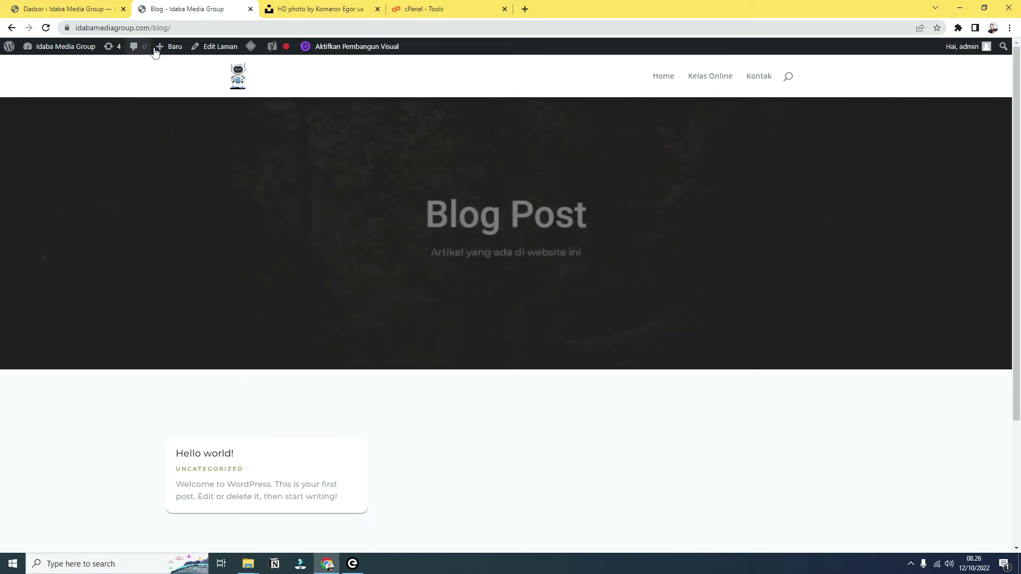
mouse_move(158, 50)
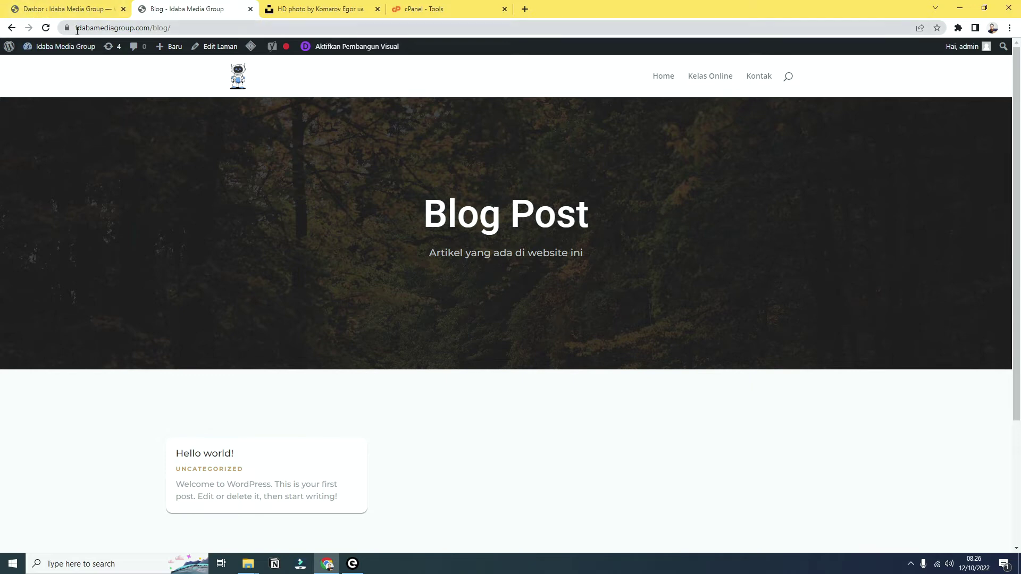
click(196, 27)
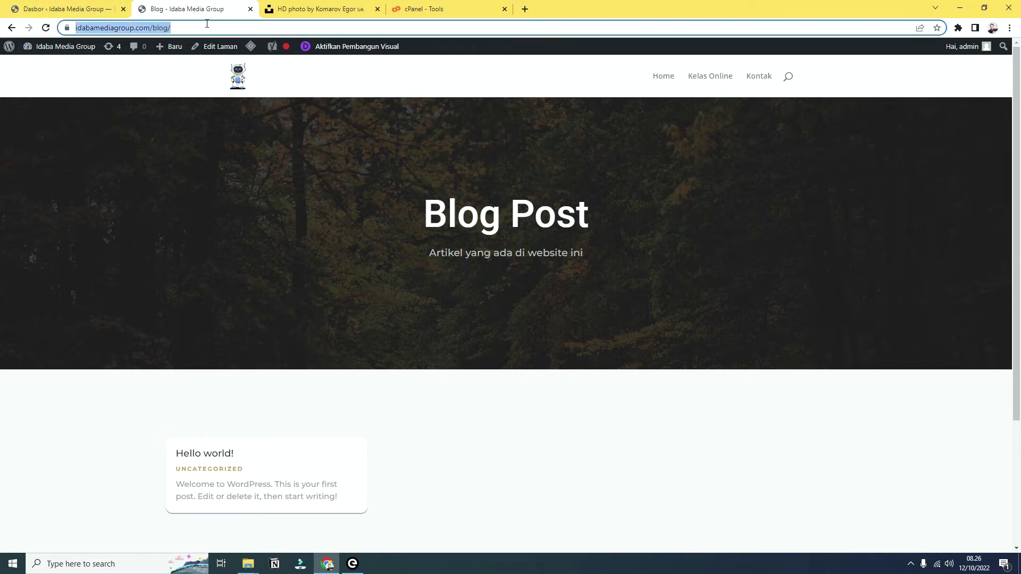
- Add the Blog page to the Menu Atas navigation menu between Home and Kelas Online, and save the menu
mouse_move(65, 50)
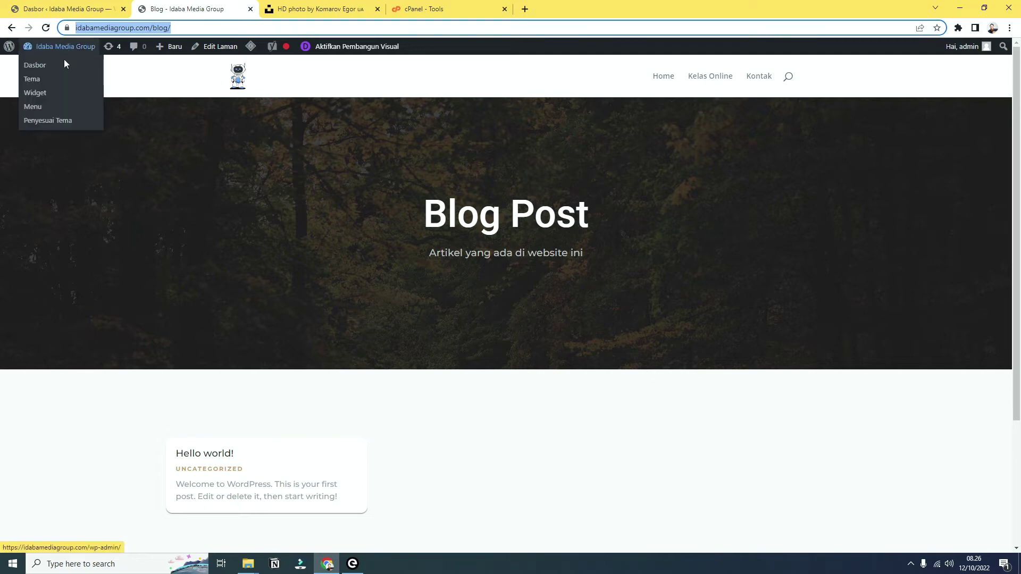
click(41, 106)
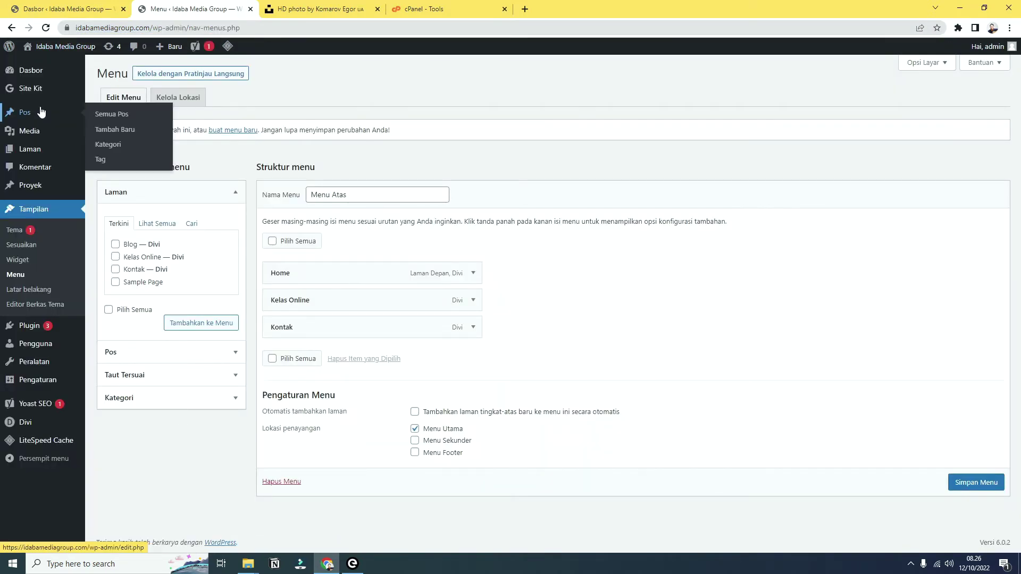
mouse_move(69, 365)
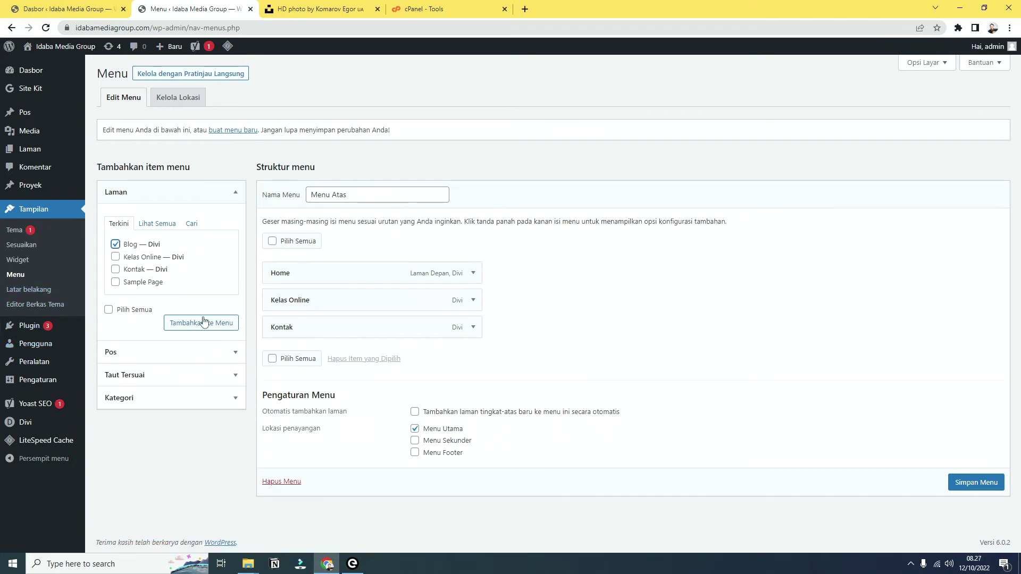
click(204, 323)
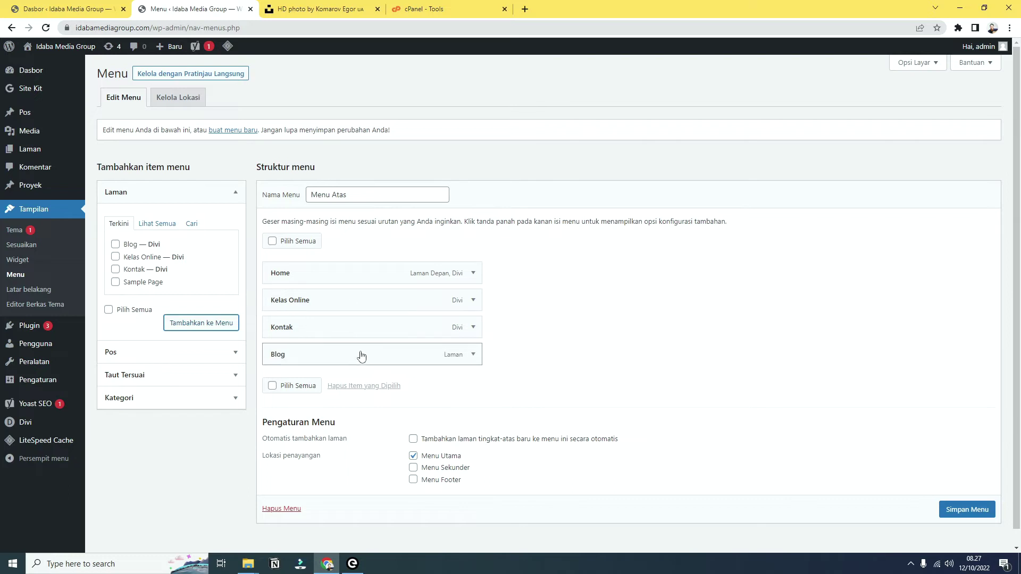
drag(360, 356, 362, 303)
click(979, 508)
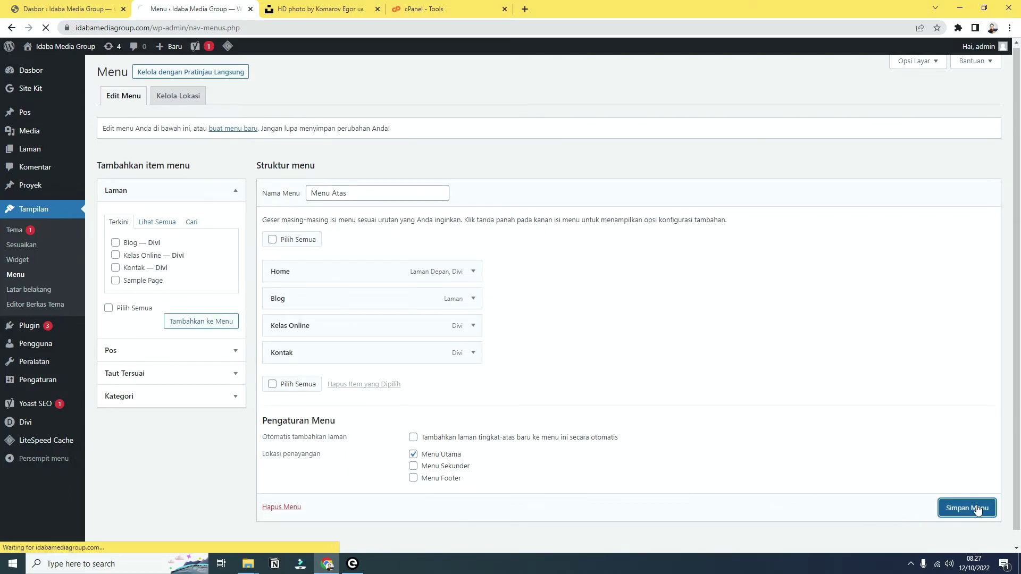
- Visit the site's home page and follow its Blog link to check the Blog page's header and post list
mouse_move(32, 57)
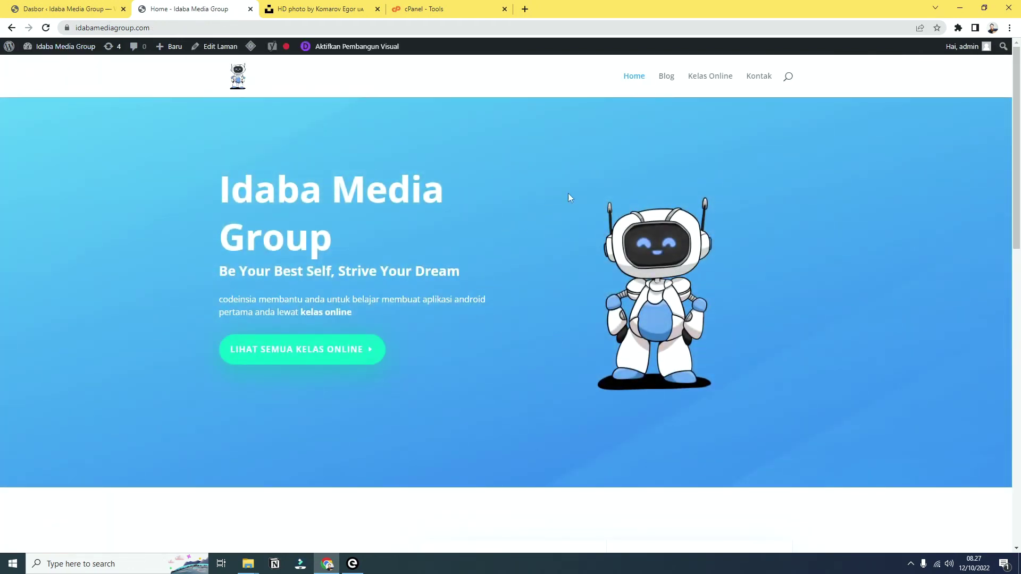
click(666, 78)
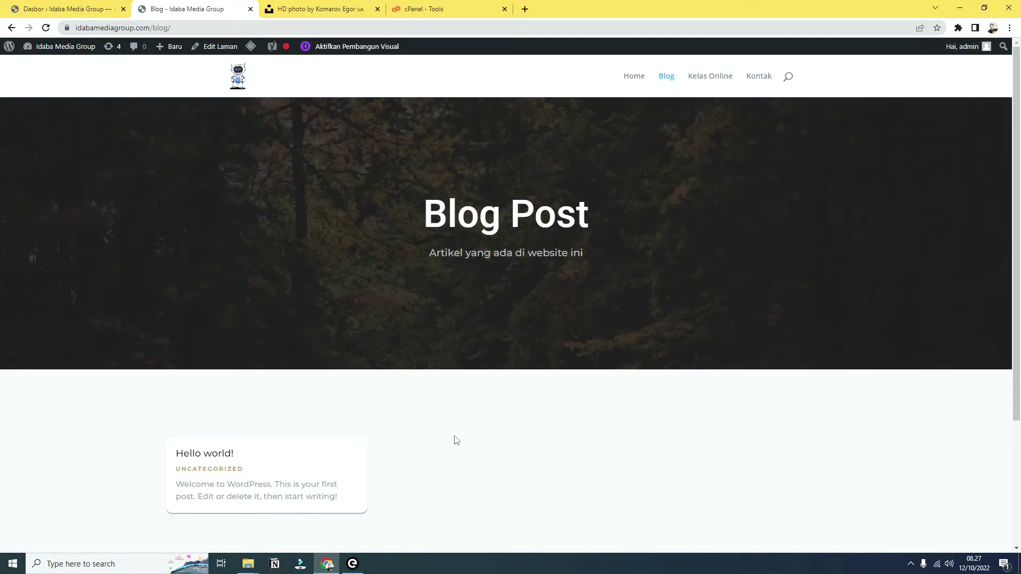
scroll(461, 442, down, 3)
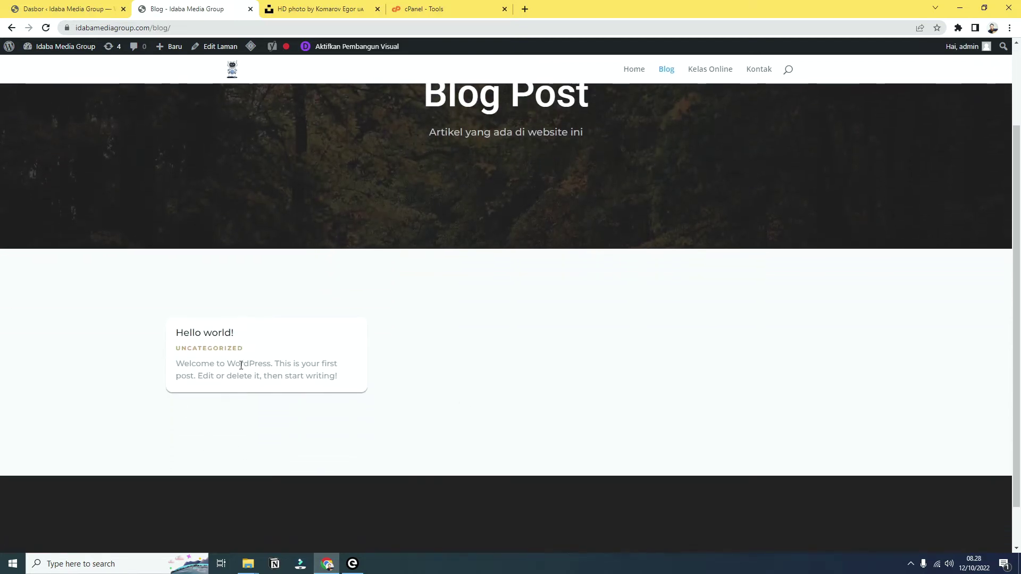
scroll(249, 357, up, 3)
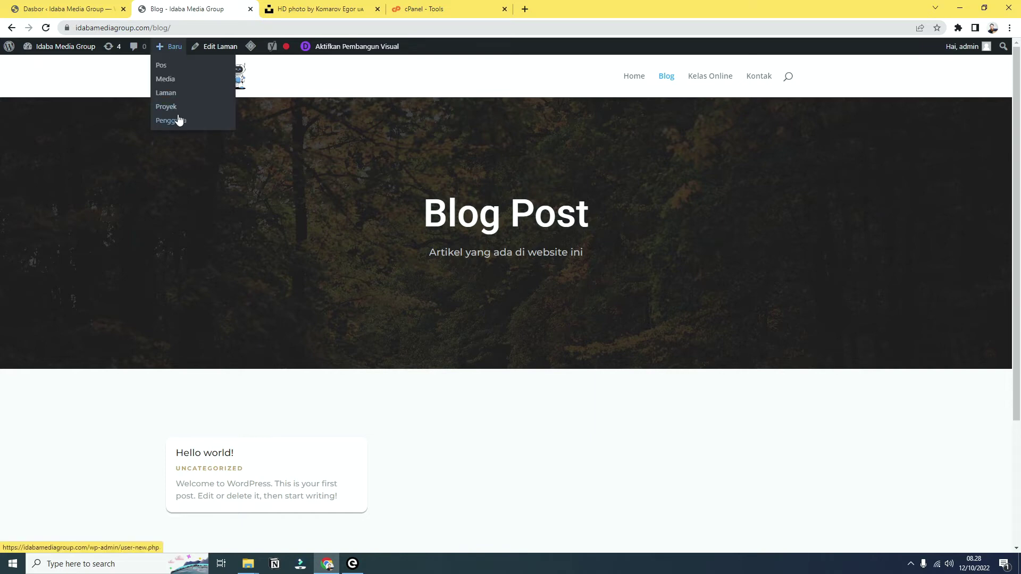
- Create a new post titled "Apa itu Youtube"
click(169, 68)
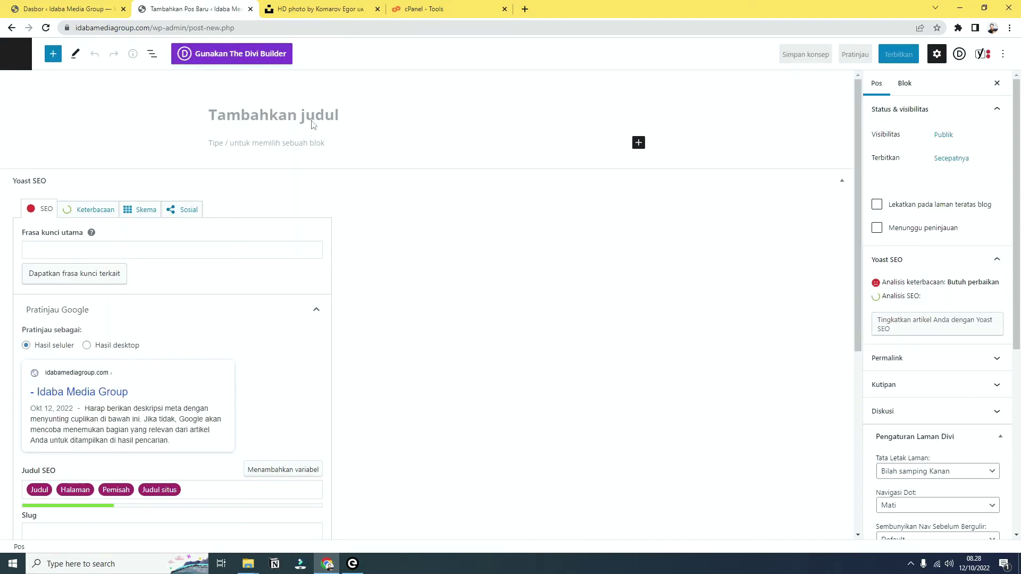
text(Apa itu)
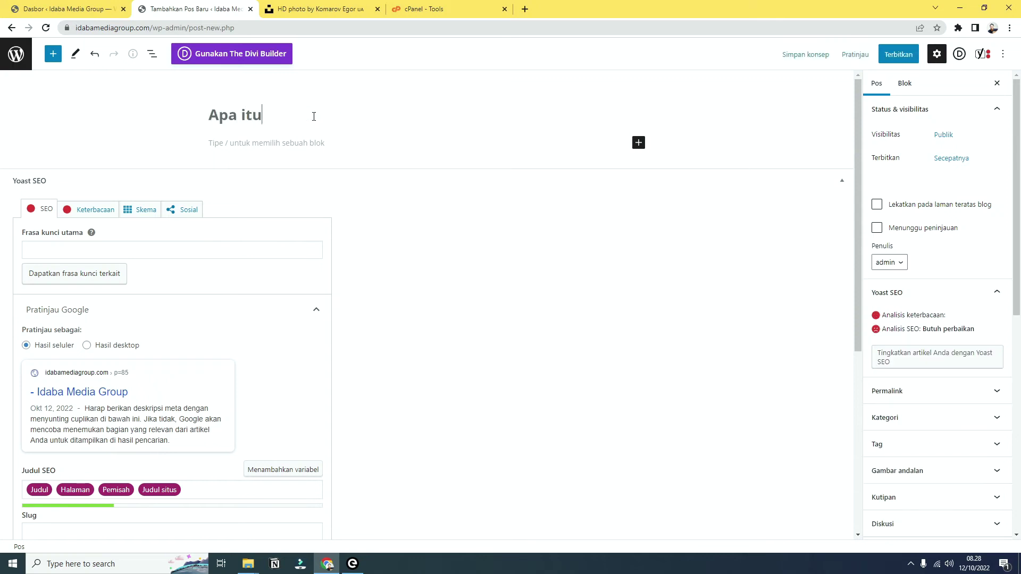
text( Youtube)
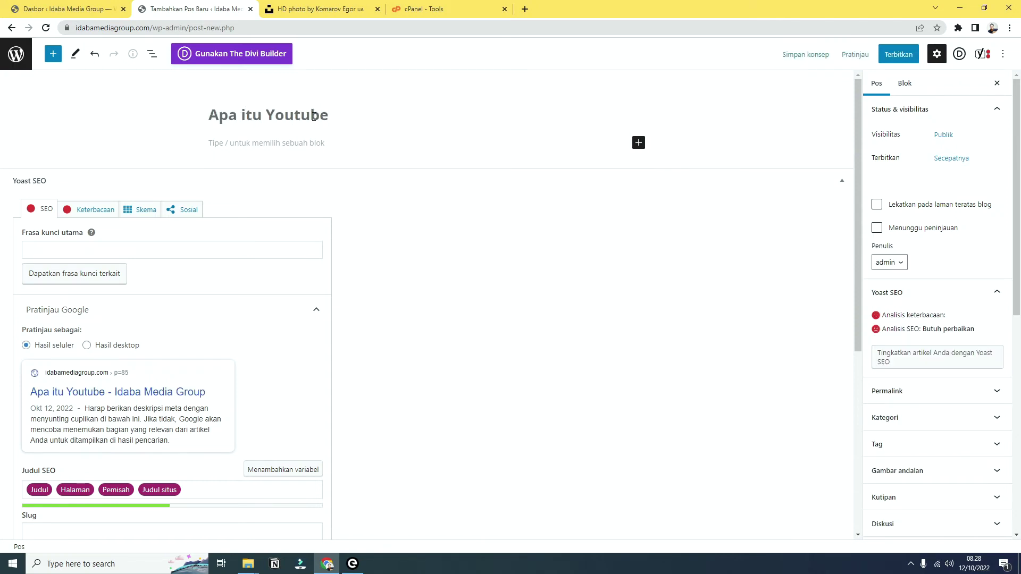
- Try to add new categories named "Informasi" and "Info Keren" from the post's category settings
click(919, 414)
click(892, 408)
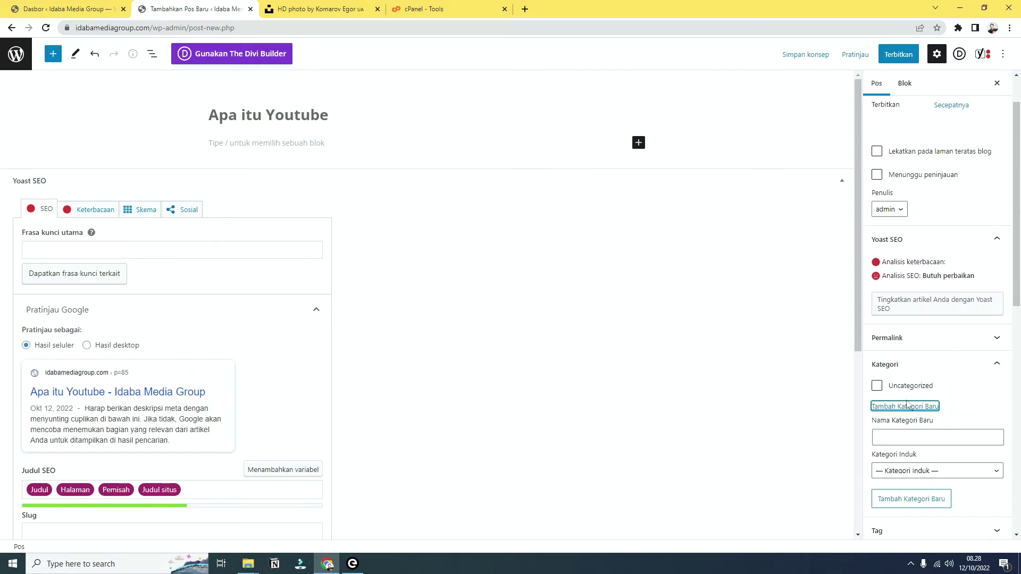
click(912, 438)
text(Informasi)
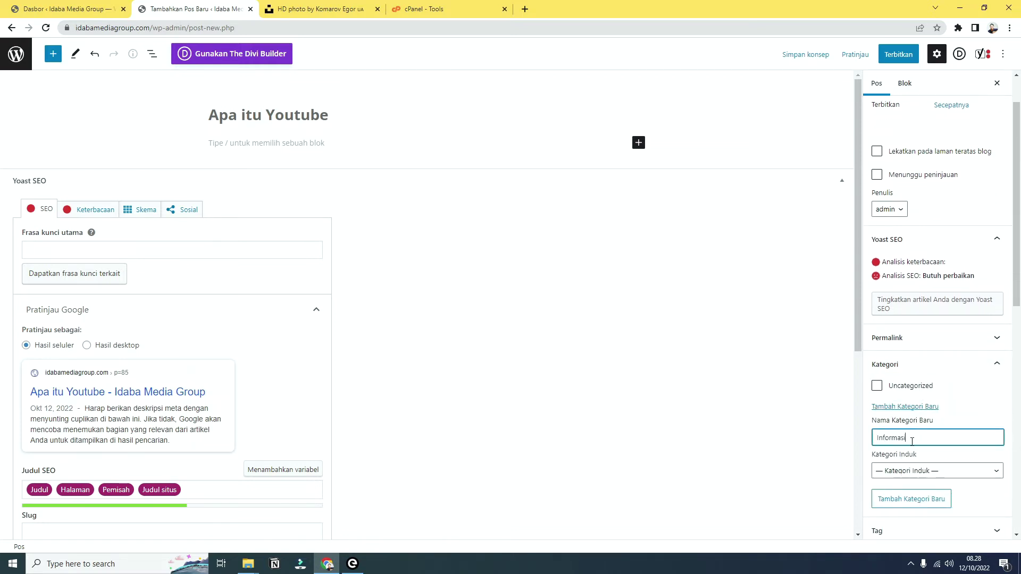
click(918, 500)
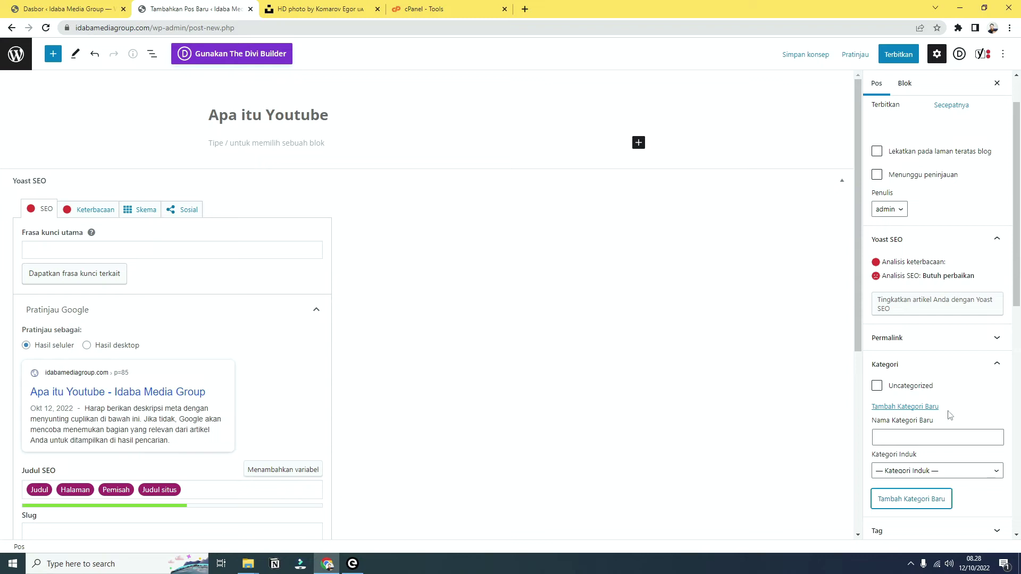
scroll(957, 411, down, 1)
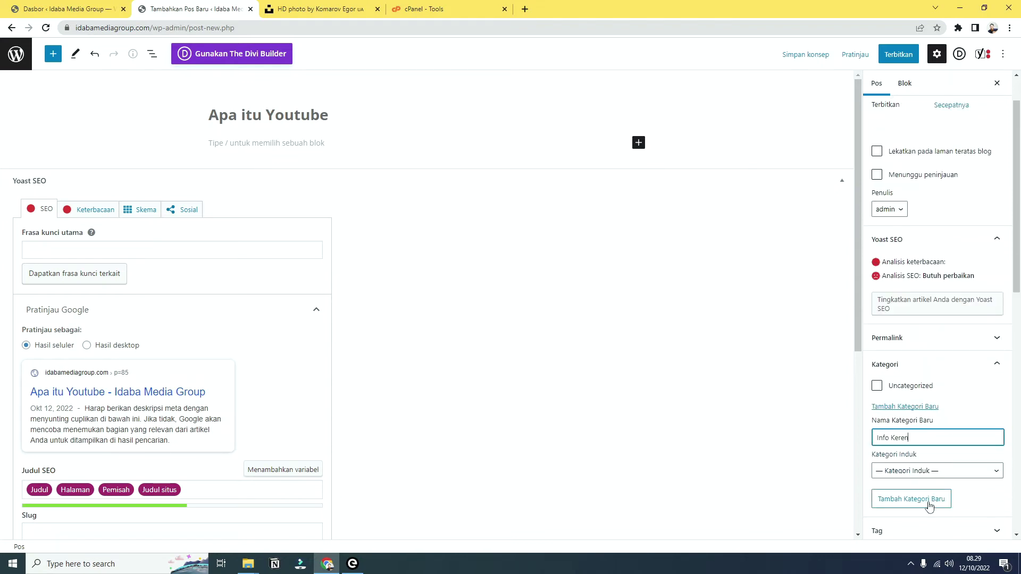
click(929, 506)
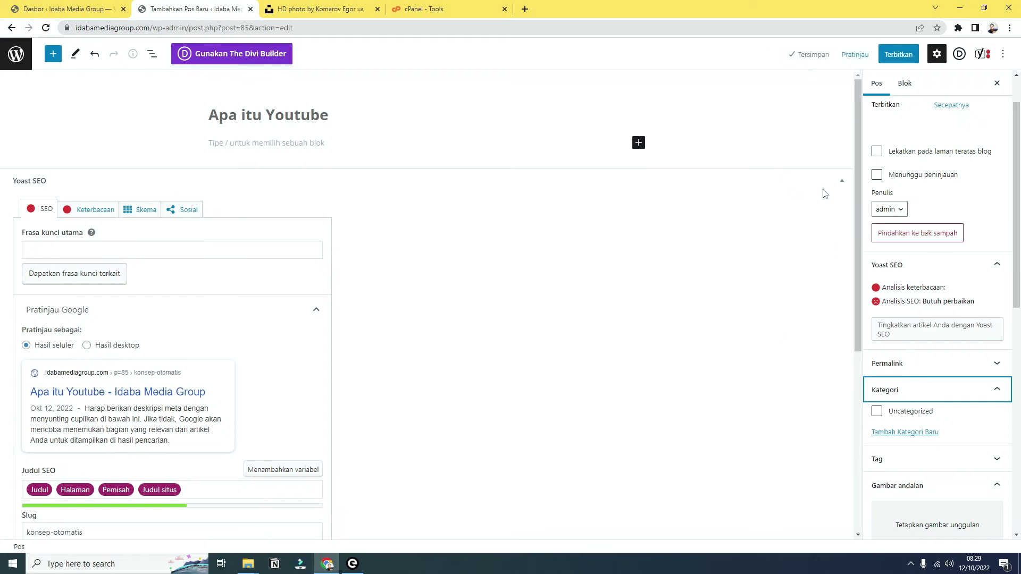
- Reload the post editor and assign the post to the Informasi category instead of Uncategorized
key(F5)
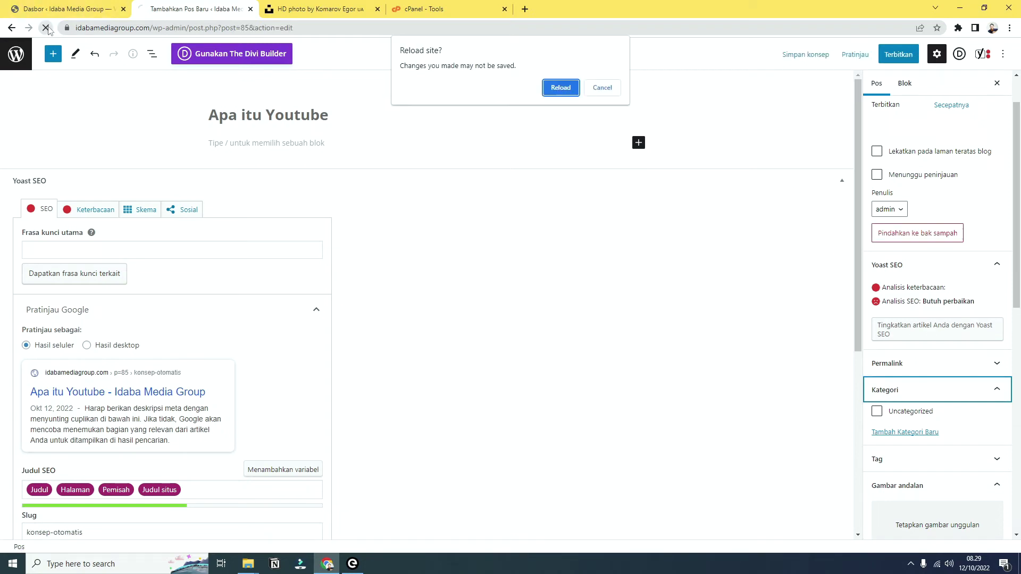
click(561, 89)
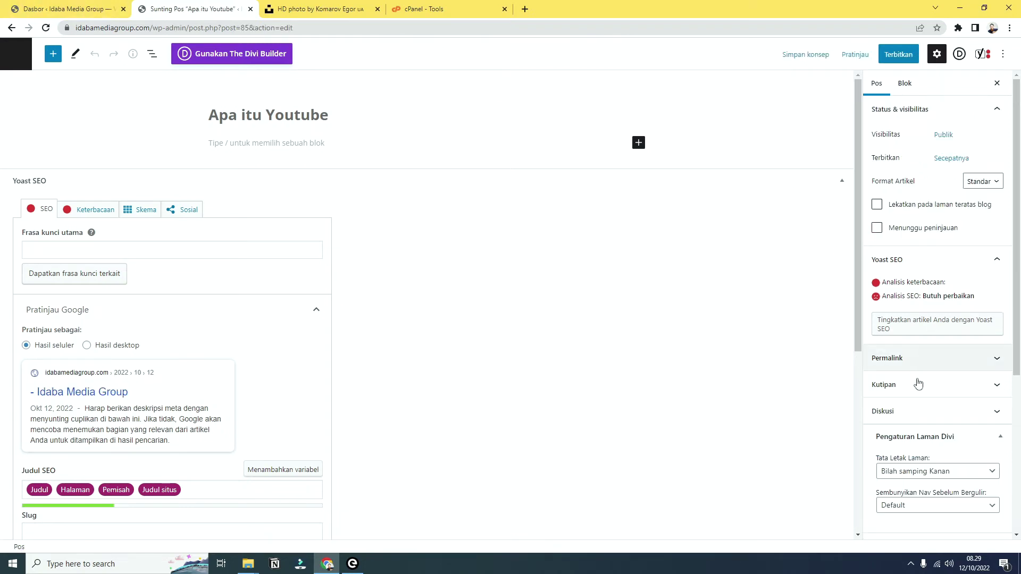
scroll(921, 387, down, 2)
click(911, 283)
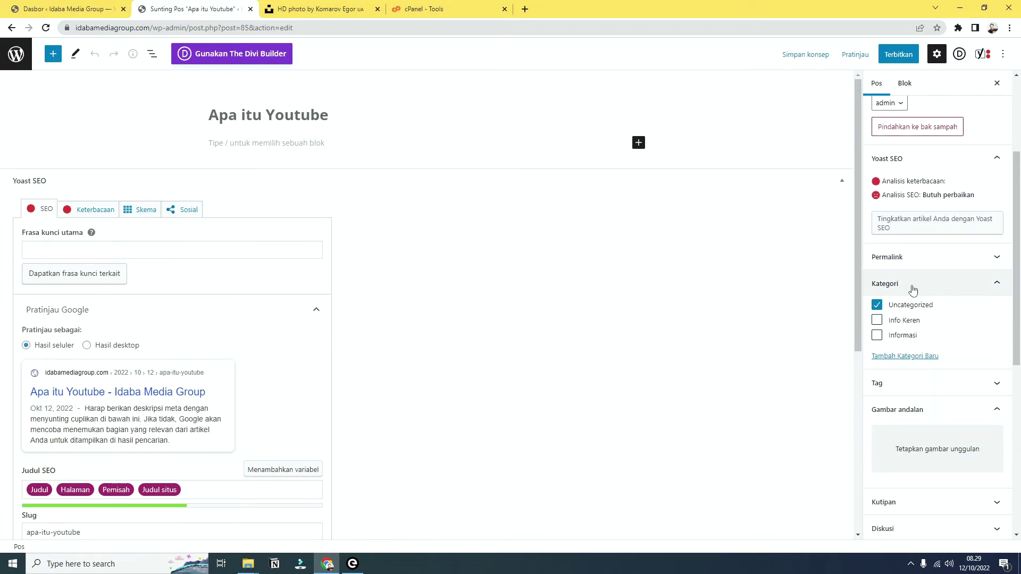
click(878, 289)
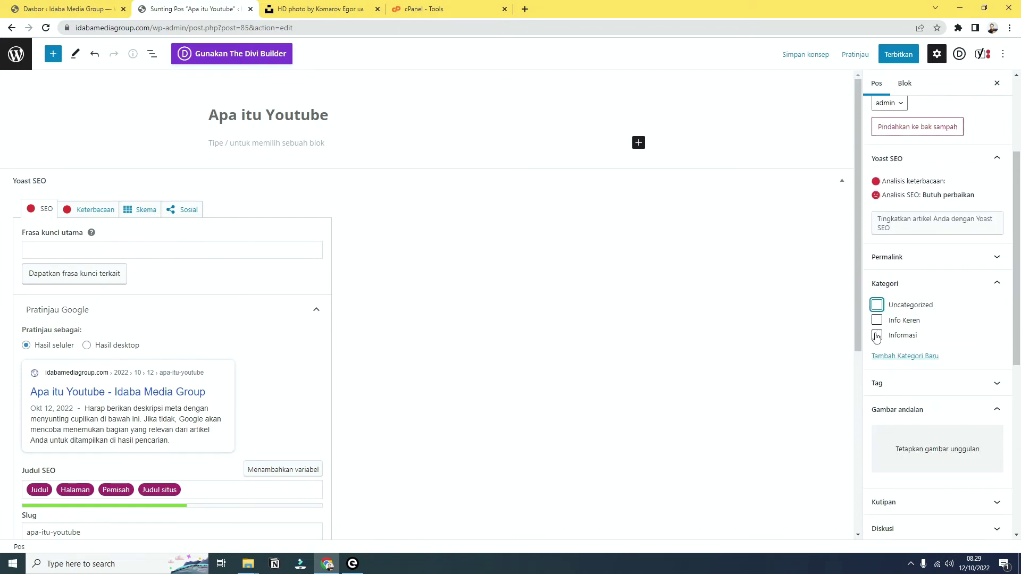
click(877, 335)
- Fill the post body with a paragraph of "lorem ipsum" repeated six times
click(291, 143)
click(638, 143)
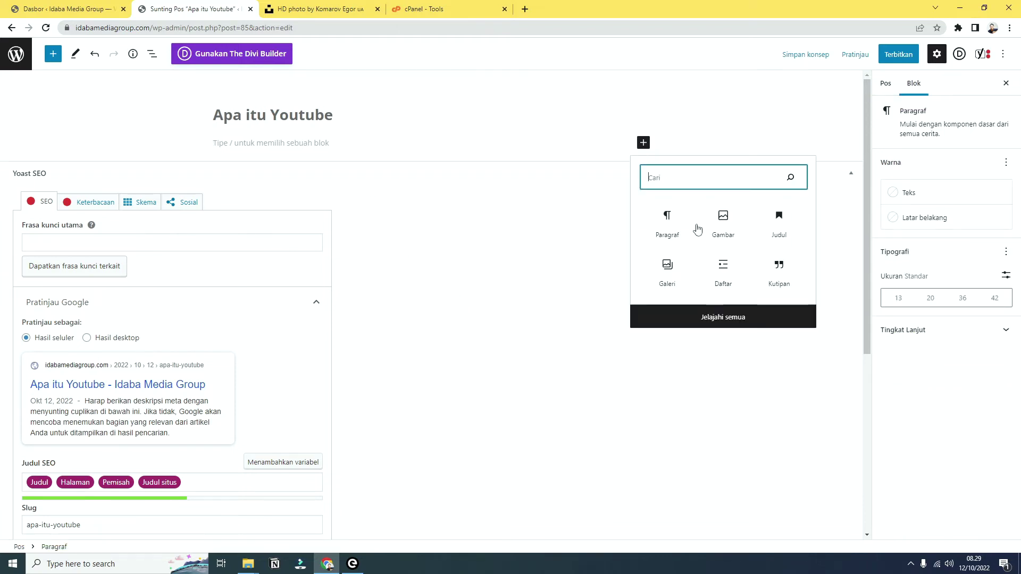
click(730, 228)
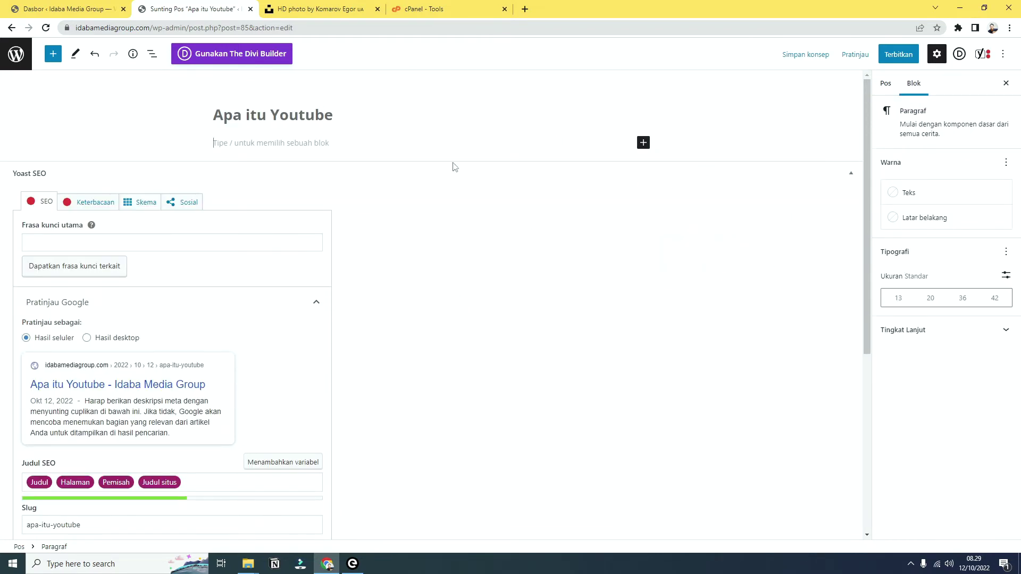
text(lorem ipsu)
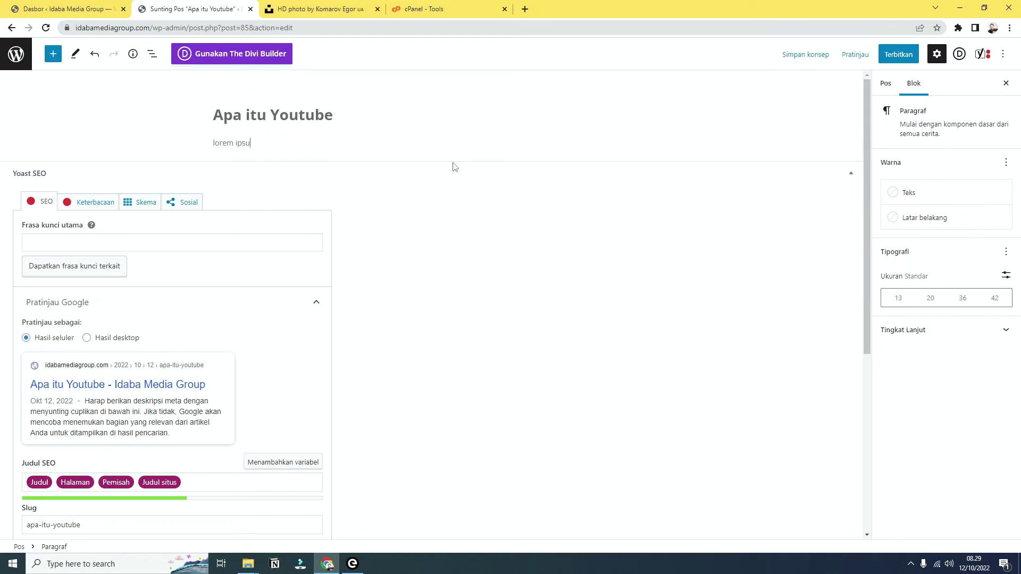
text(m)
key(ctrl+a)
key(ctrl+x)
key(ctrl+v)
key(ctrl+v)
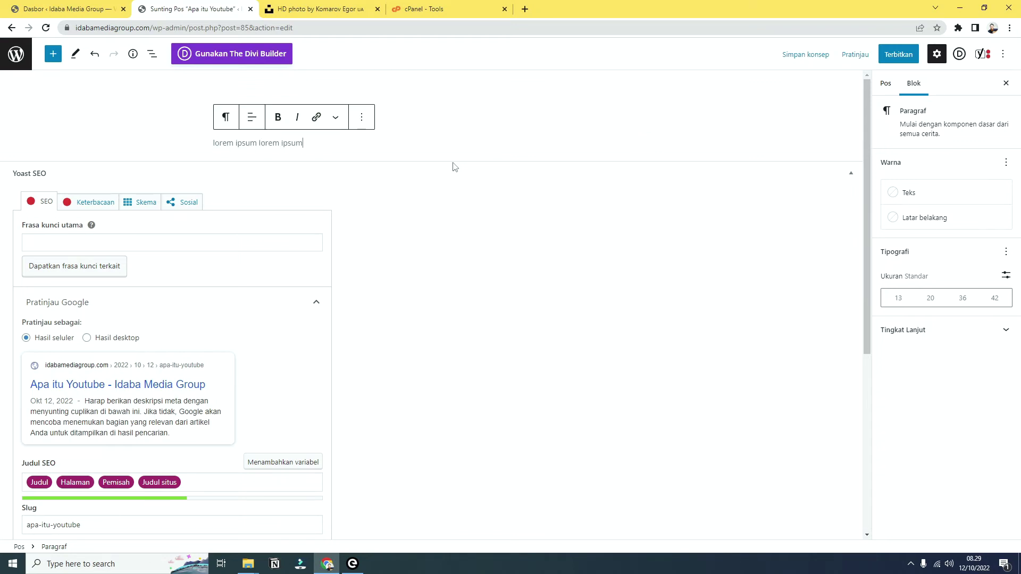
key(ctrl+v)
key(ctrl+v)
key(ctrl+v)
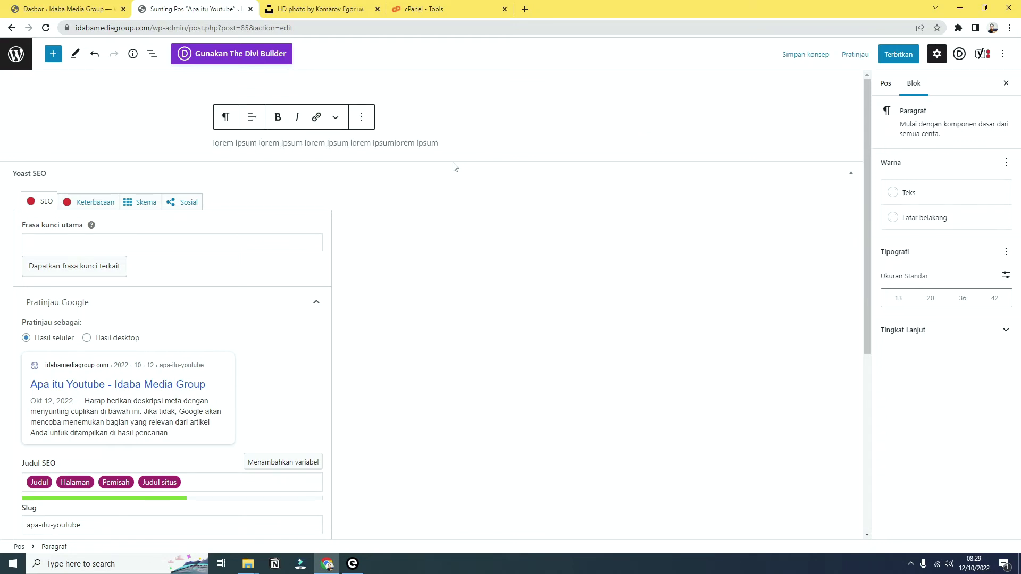
key(ctrl+v)
- Set restaurant-hero-03.jpg from the media library as the post's featured image
click(885, 84)
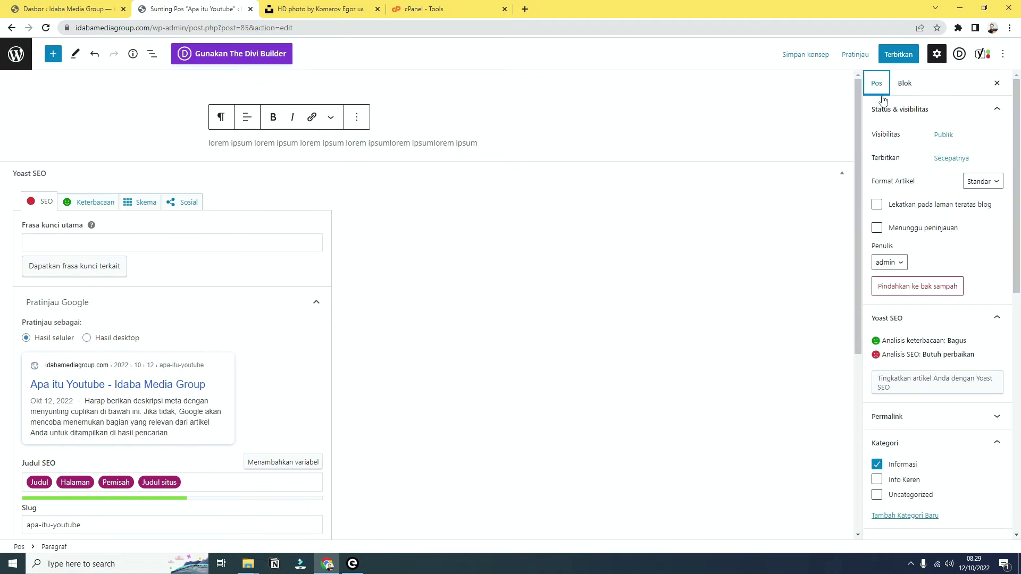
scroll(985, 434, down, 5)
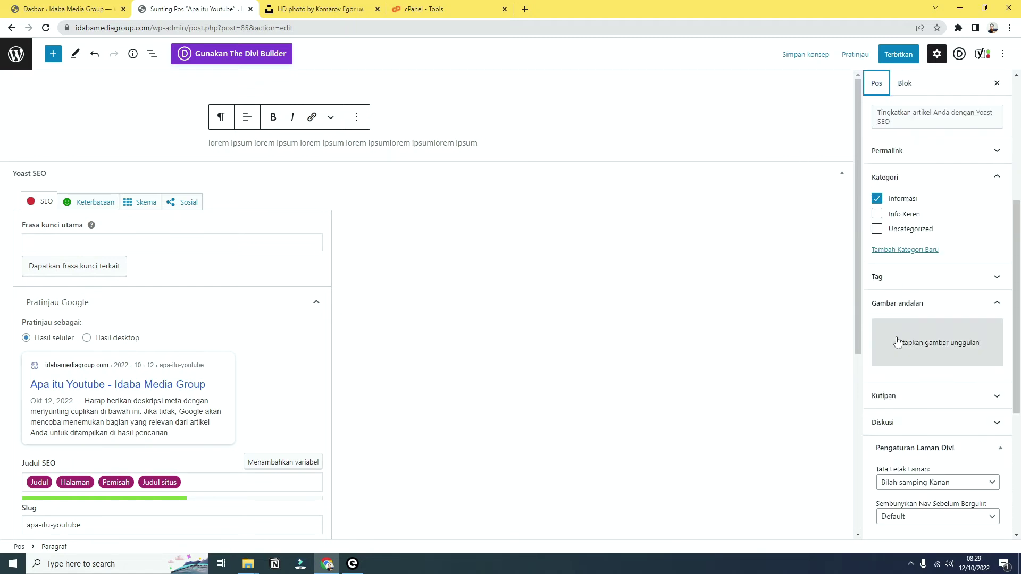
click(905, 345)
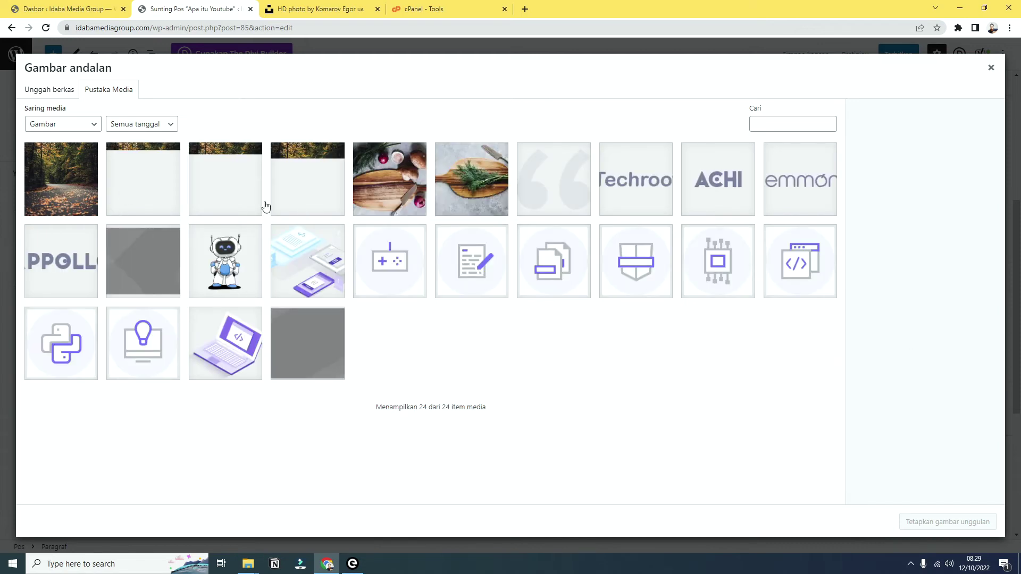
click(314, 198)
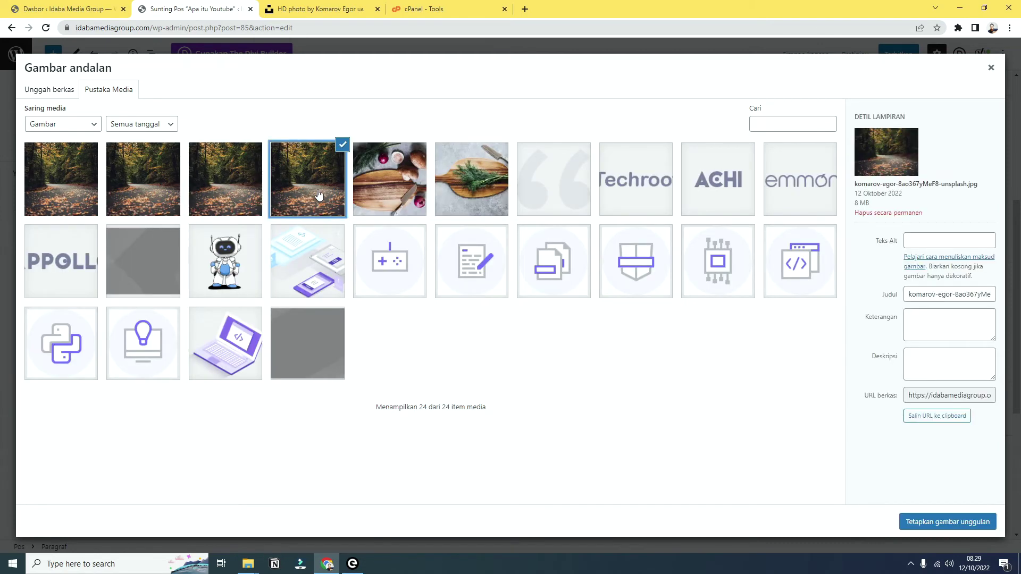
click(420, 170)
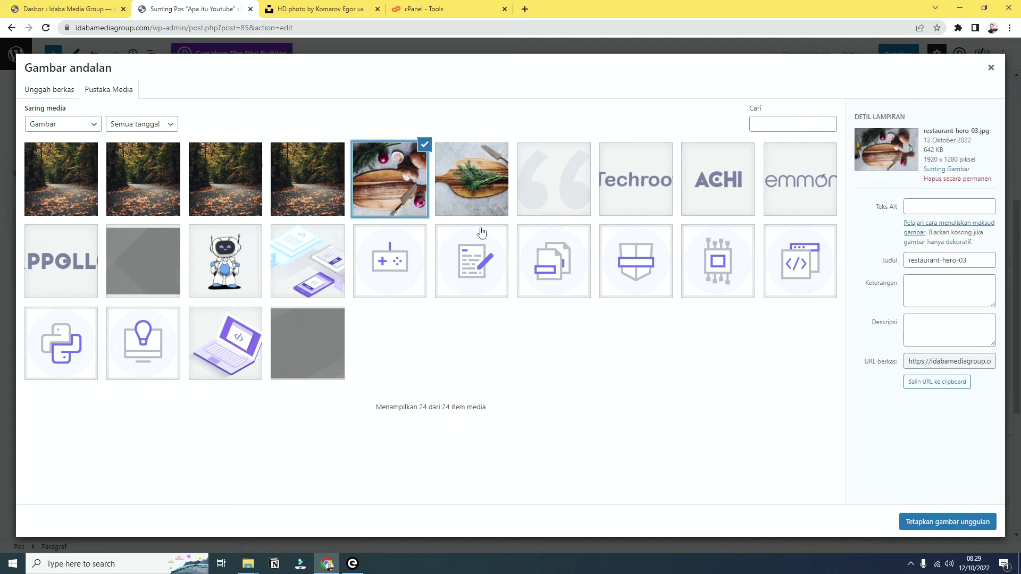
click(914, 521)
- Publish the "Apa itu Youtube" post and view it on the live site
scroll(901, 184, up, 5)
click(906, 63)
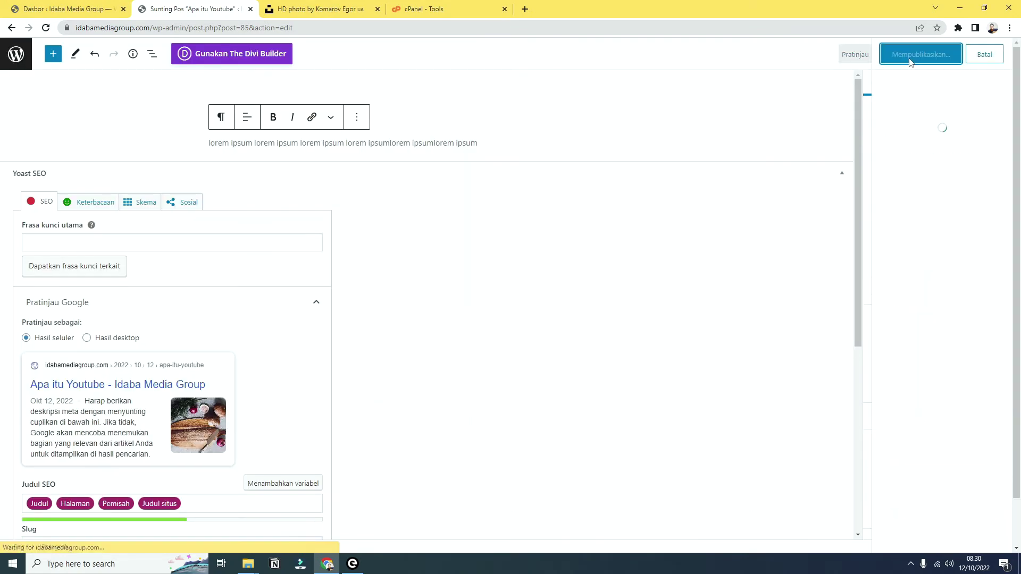
click(905, 61)
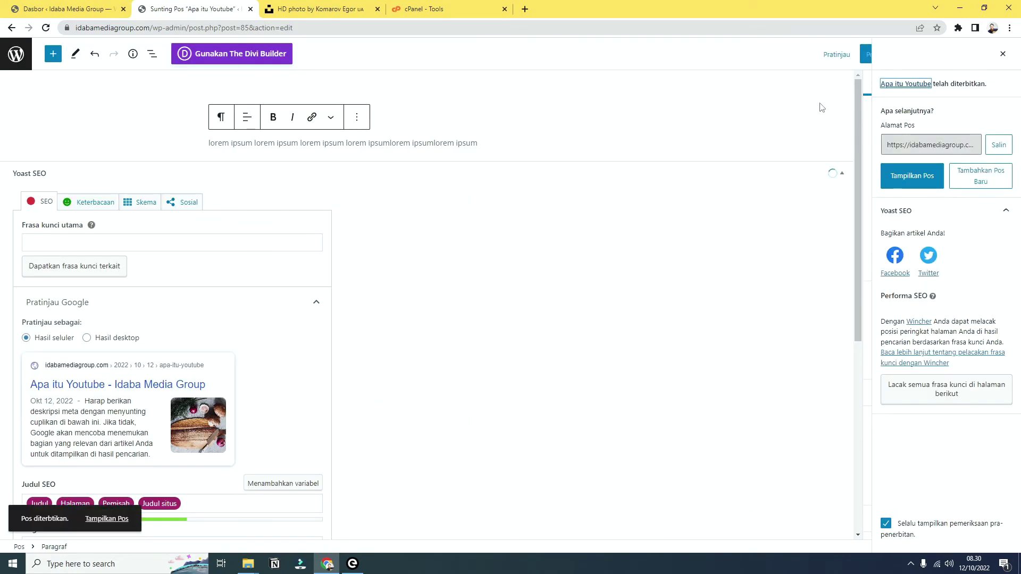
click(911, 181)
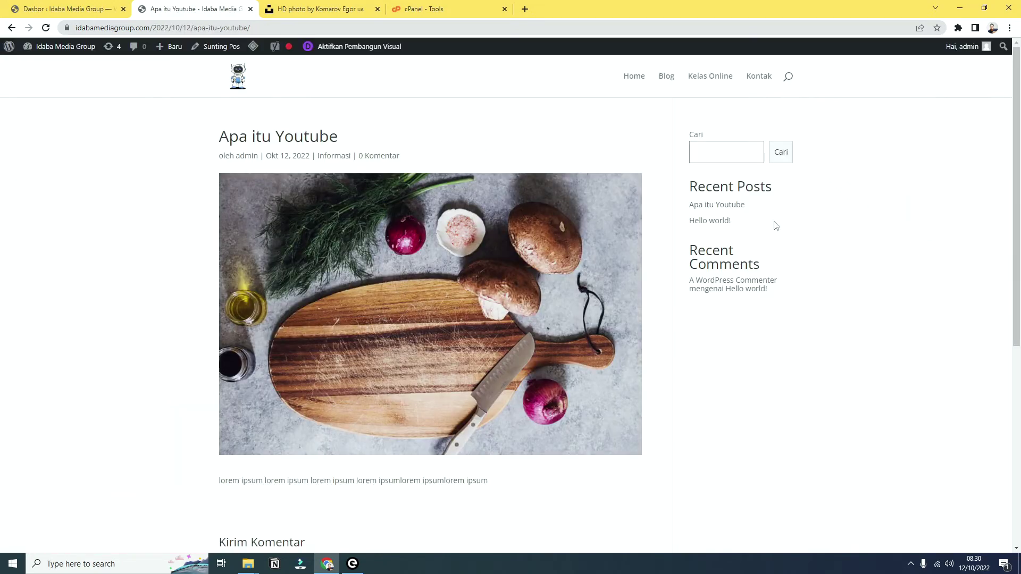
scroll(492, 446, down, 3)
scroll(393, 437, up, 5)
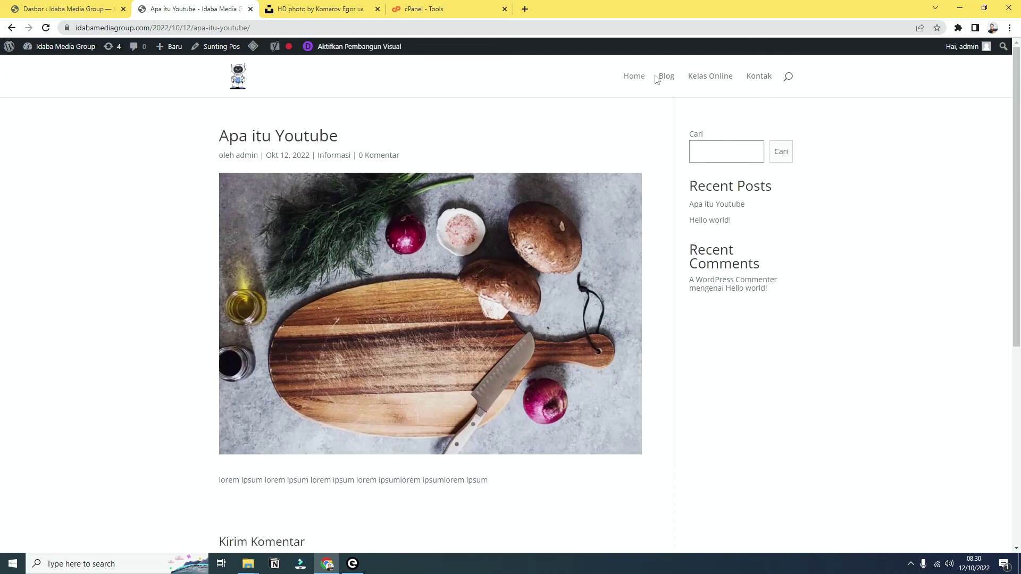
- Check the Blog page's article list and open the "Apa itu Youtube" article from it to review its layout
click(665, 77)
scroll(638, 425, down, 4)
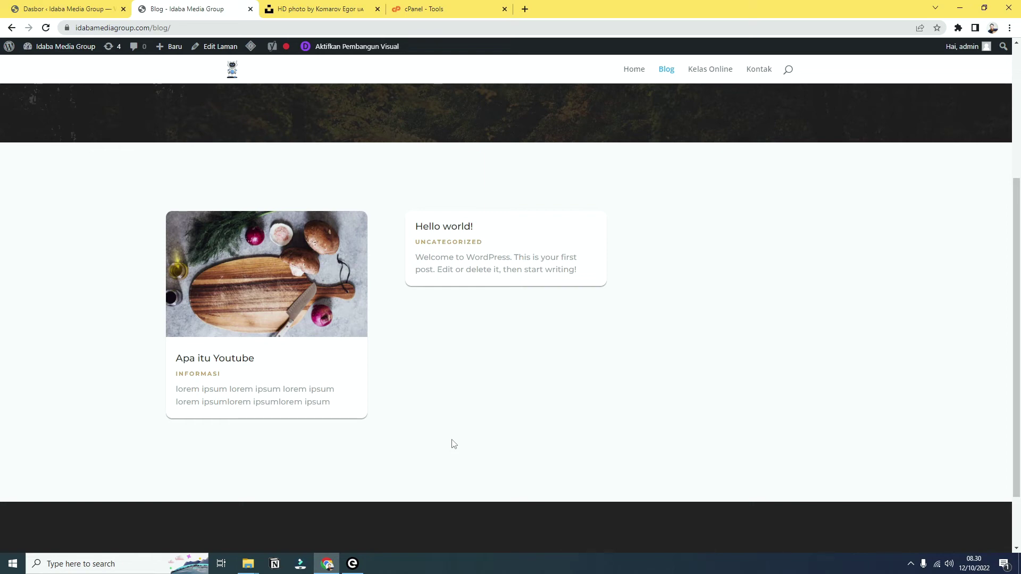
scroll(468, 404, up, 4)
scroll(457, 406, down, 2)
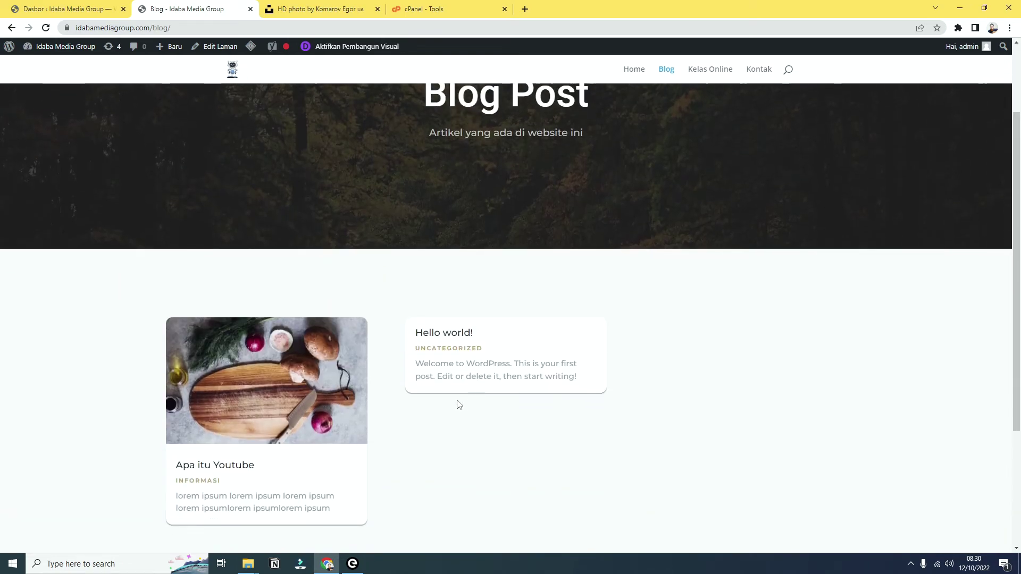
click(248, 378)
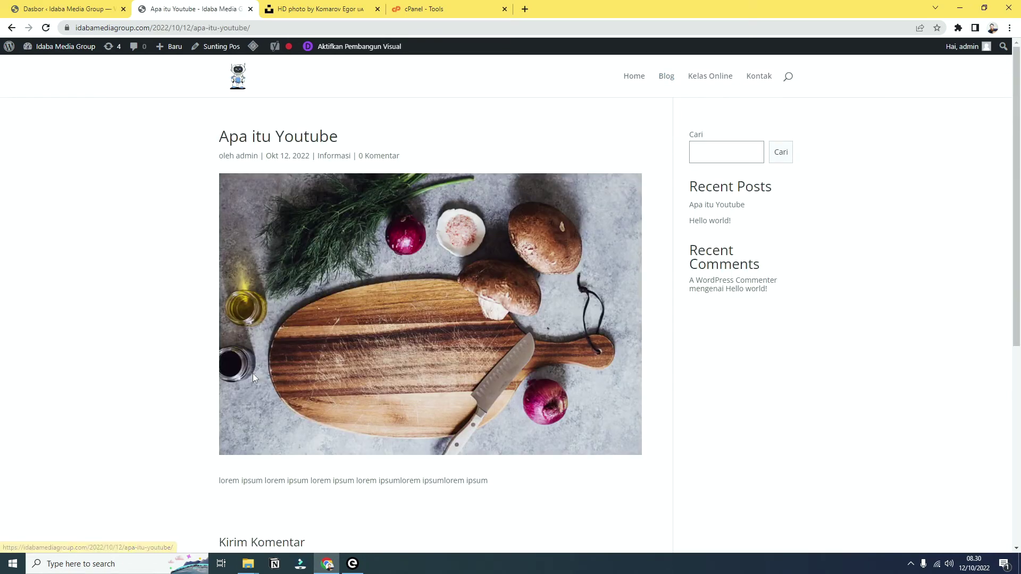
scroll(515, 248, down, 3)
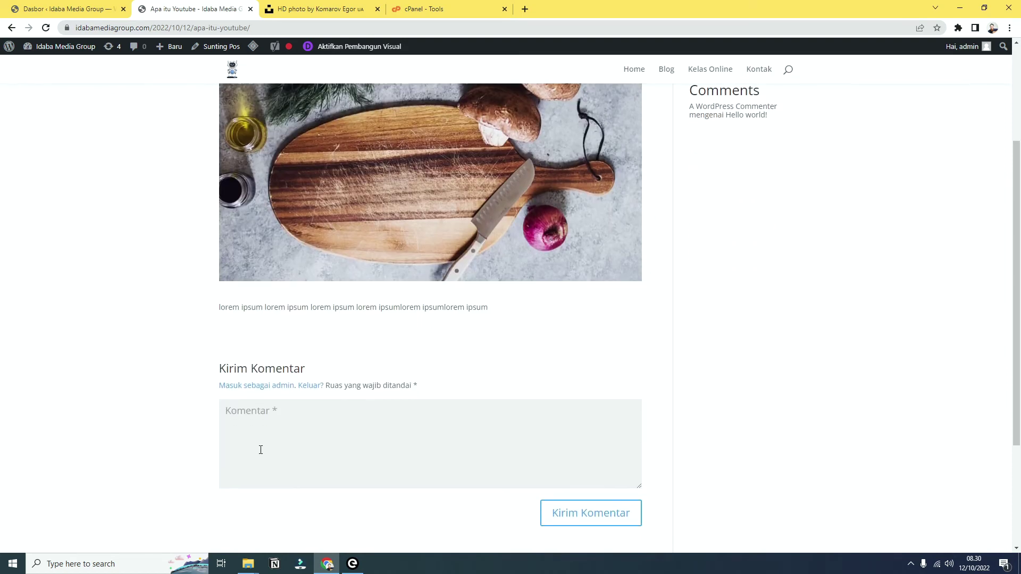
scroll(775, 428, up, 3)
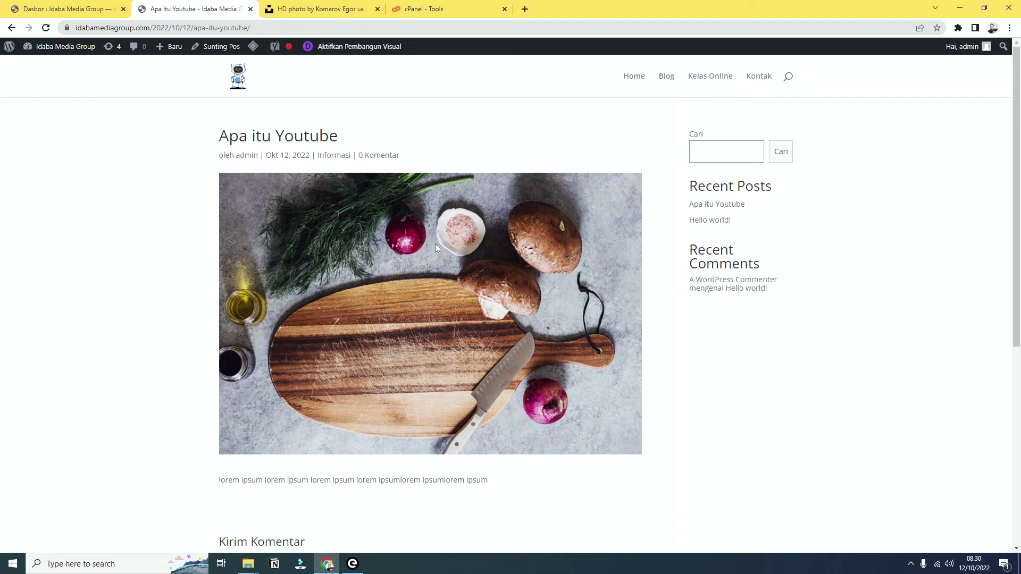
- Return to the site's dashboard, open the widget settings, and look over the search and Recent Posts blocks in the Bar Sisi area
click(72, 48)
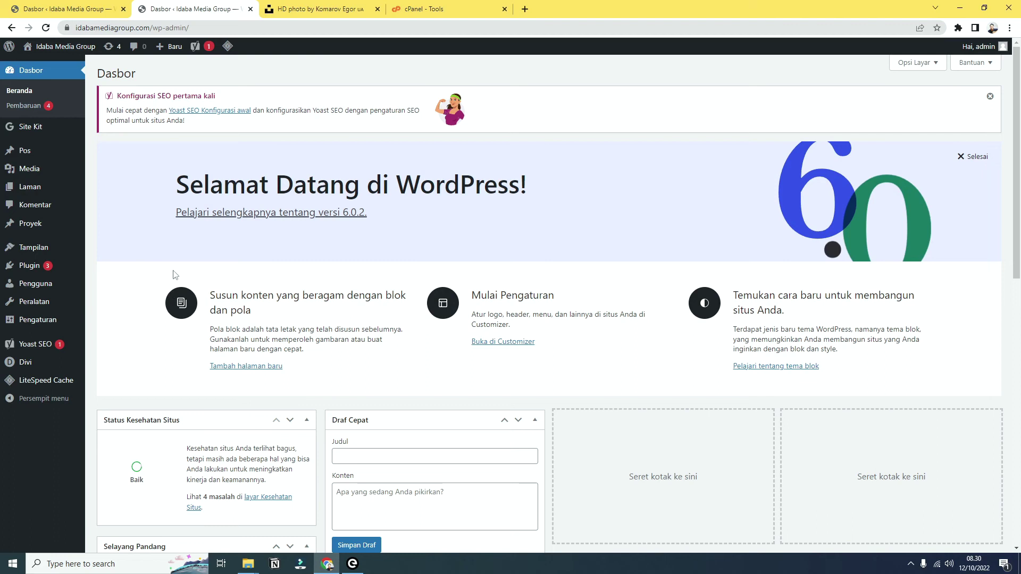
mouse_move(16, 250)
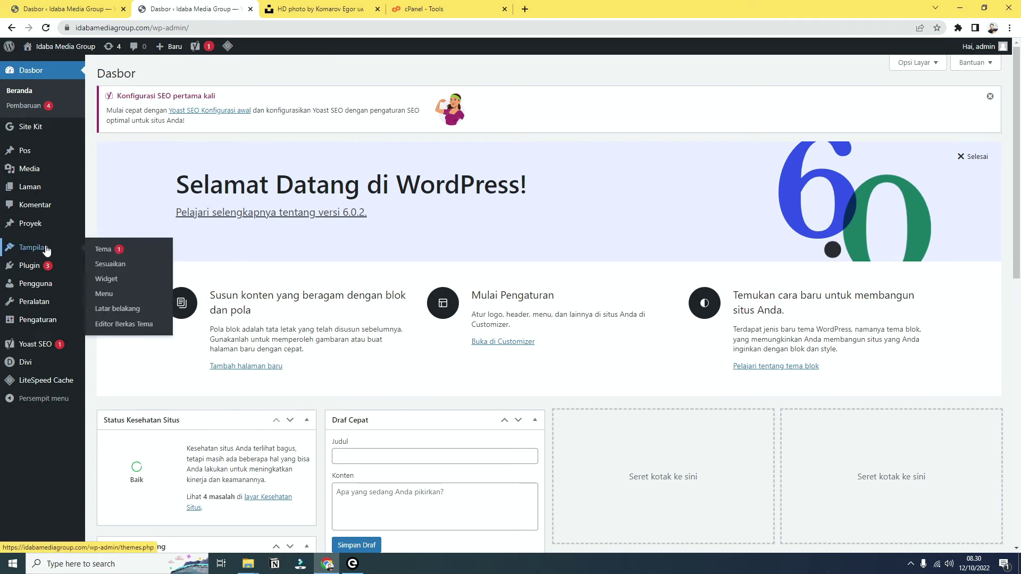
click(125, 287)
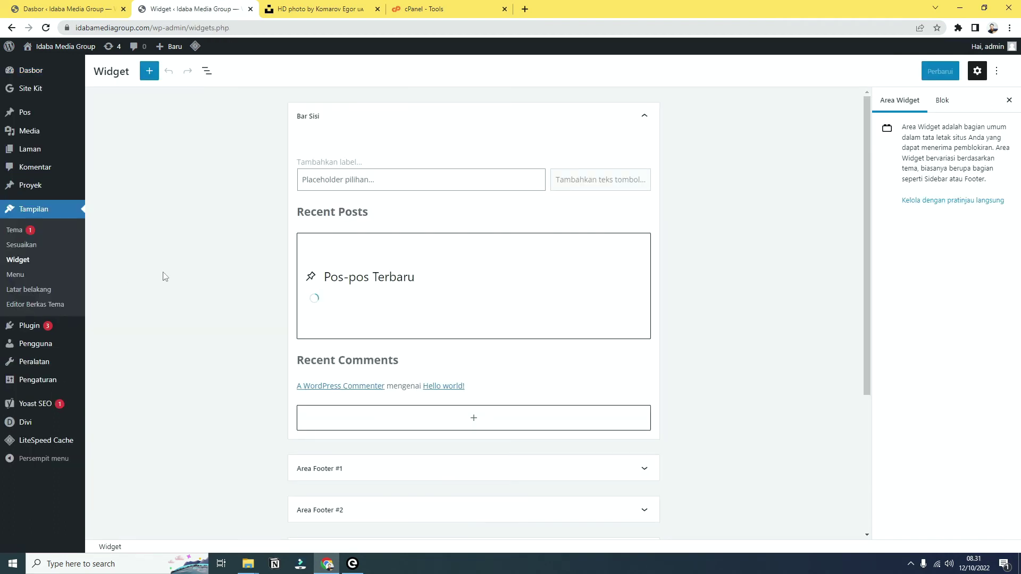
click(326, 121)
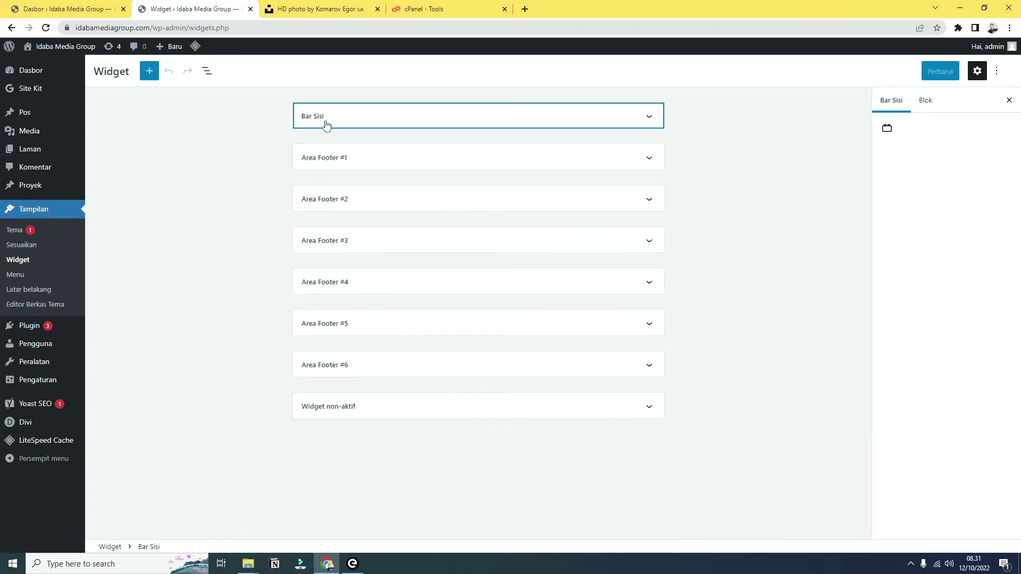
click(322, 124)
click(318, 125)
click(318, 125)
click(388, 175)
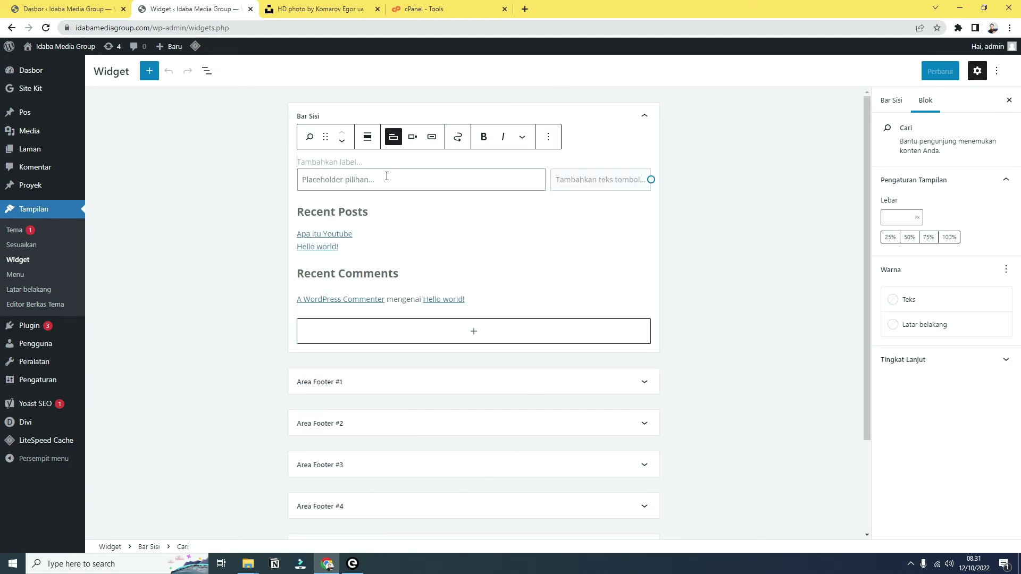
click(462, 206)
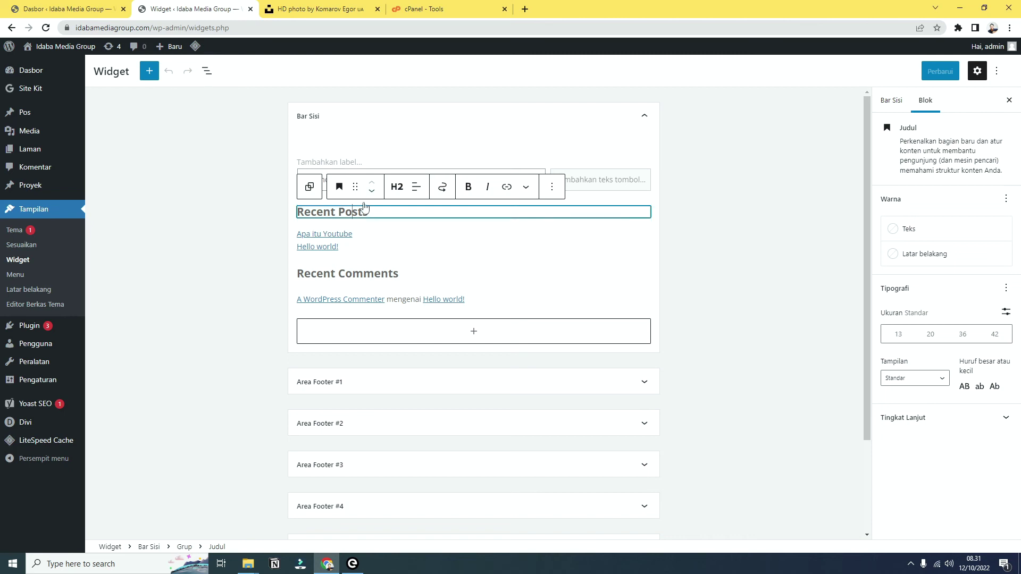
- Delete the "Recent Comments" heading block from the Bar Sisi widget area
click(412, 285)
click(496, 271)
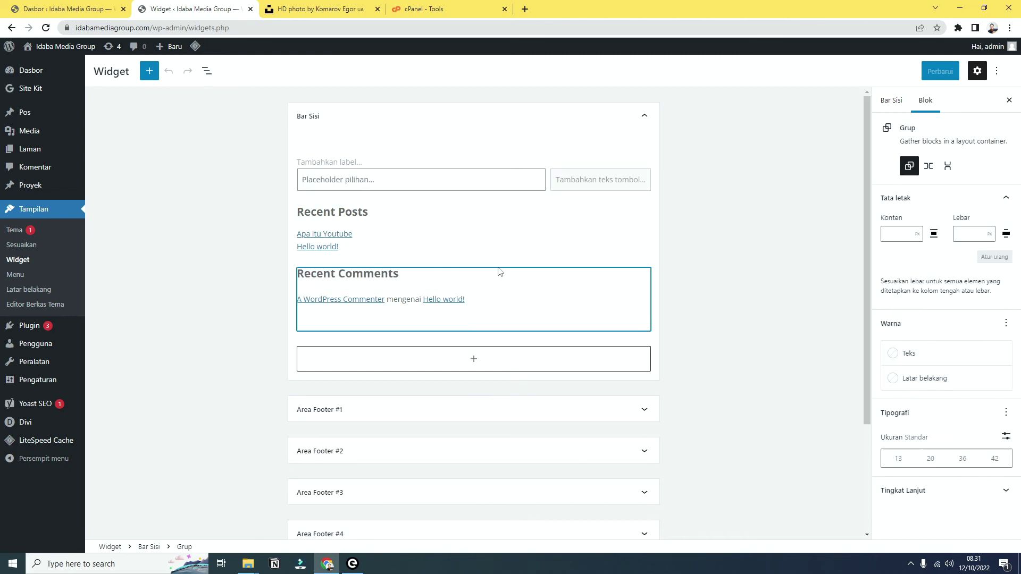
click(486, 276)
click(529, 298)
click(540, 274)
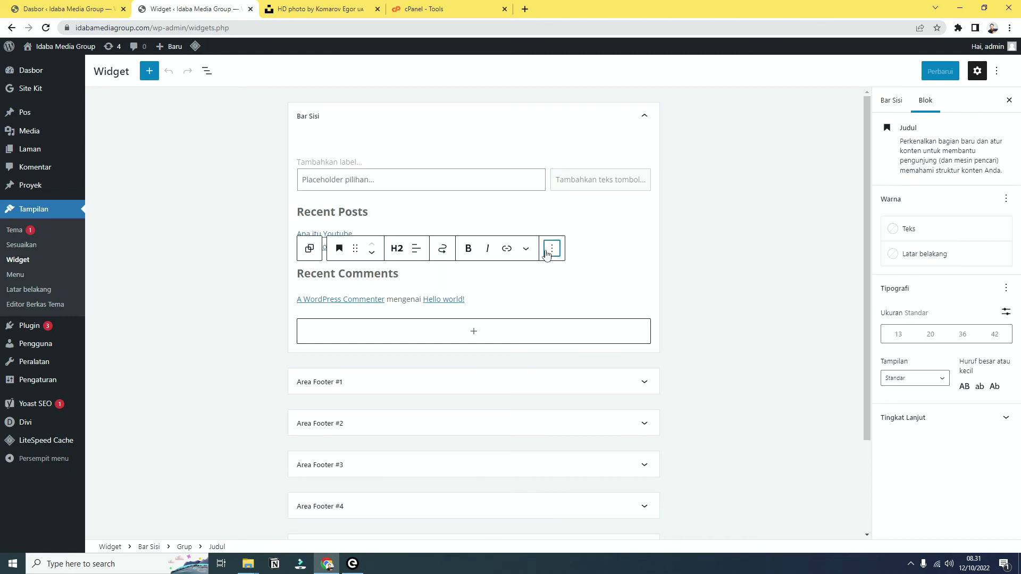
click(552, 248)
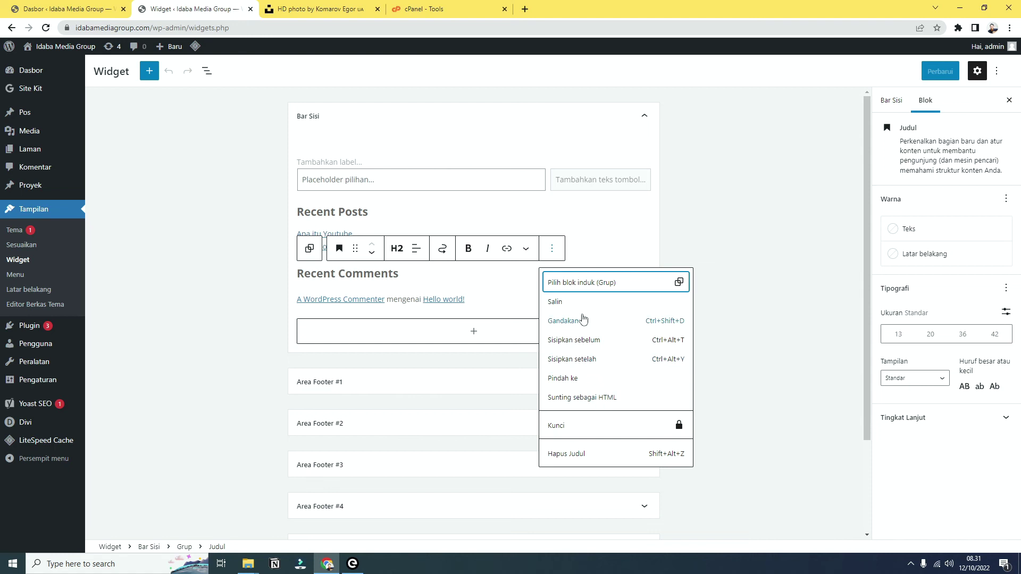
click(640, 455)
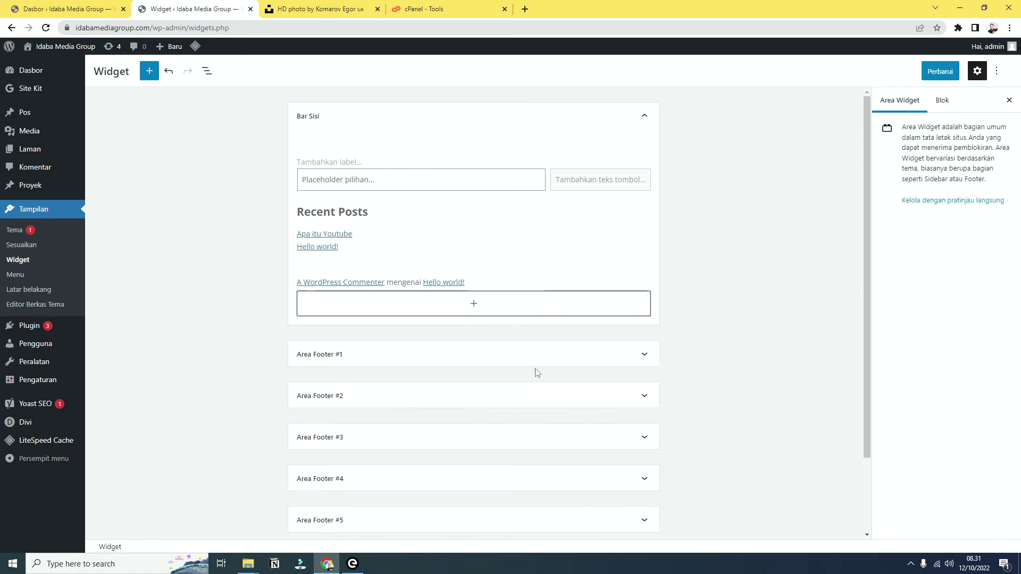
- Delete the Komentar Terbaru block from the Bar Sisi widget area
click(510, 274)
click(449, 248)
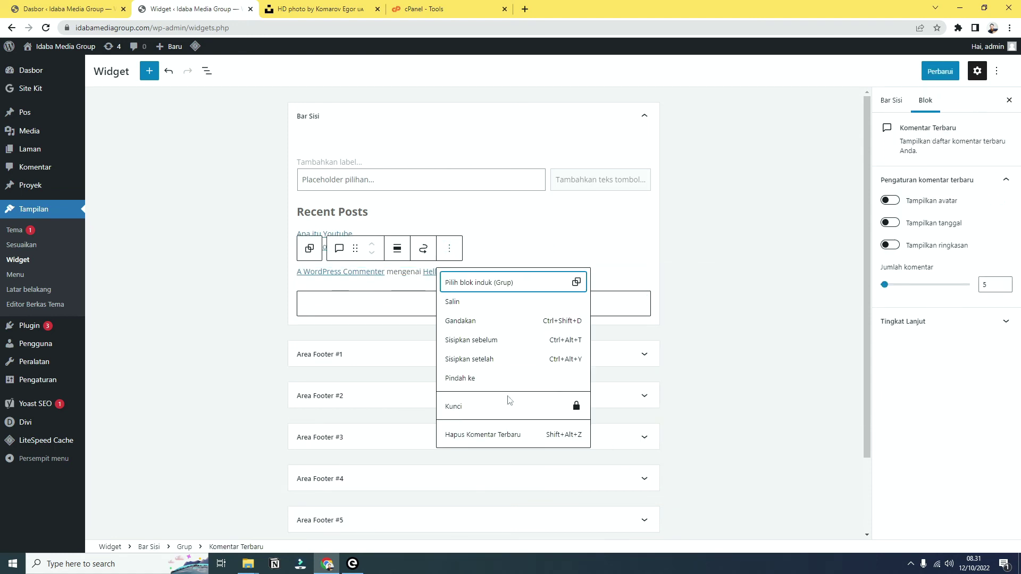
click(506, 434)
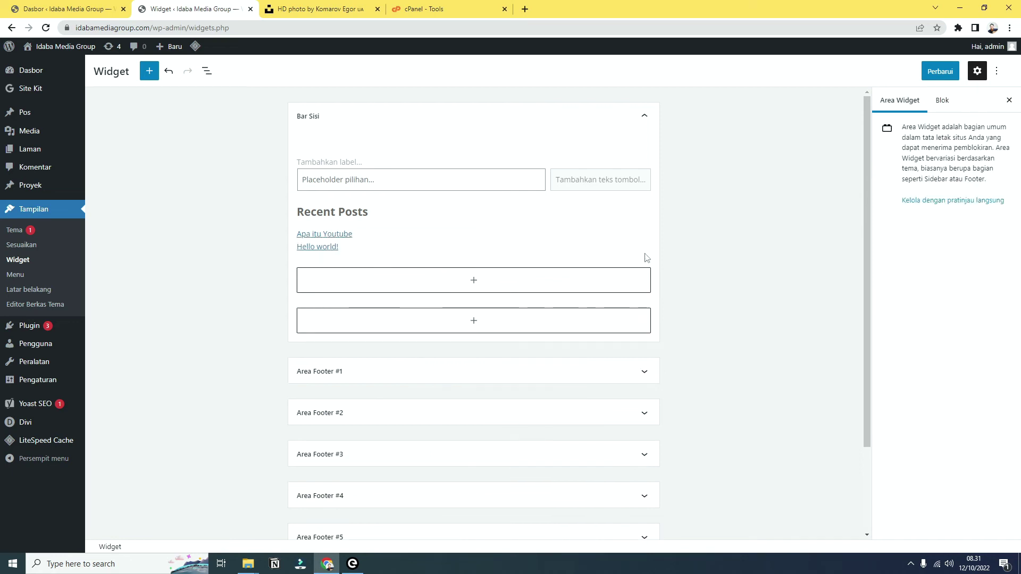
- Add an Arsip block to the empty group below the Recent Posts list in the Bar Sisi widget area
click(472, 286)
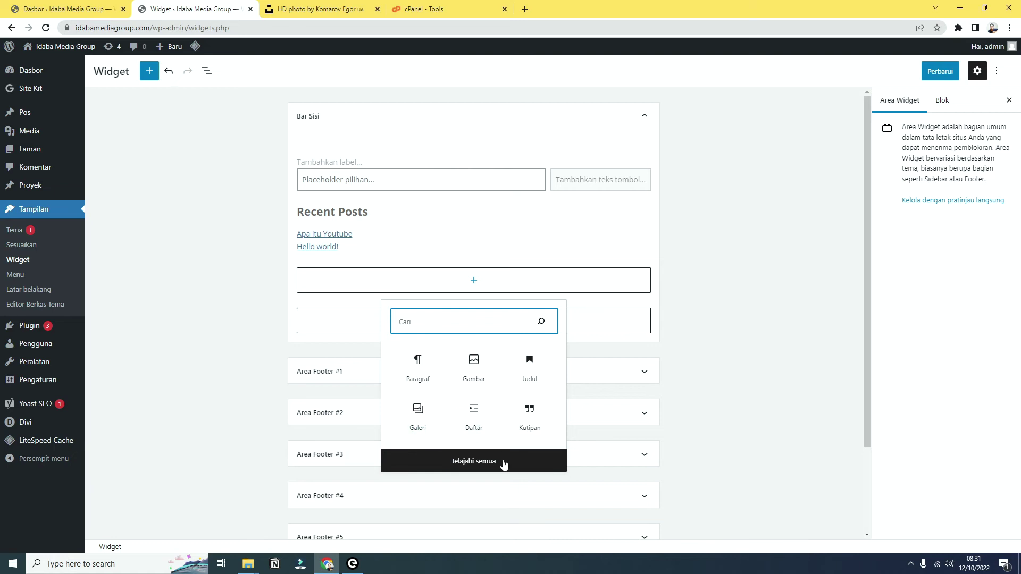
click(475, 461)
scroll(128, 340, down, 5)
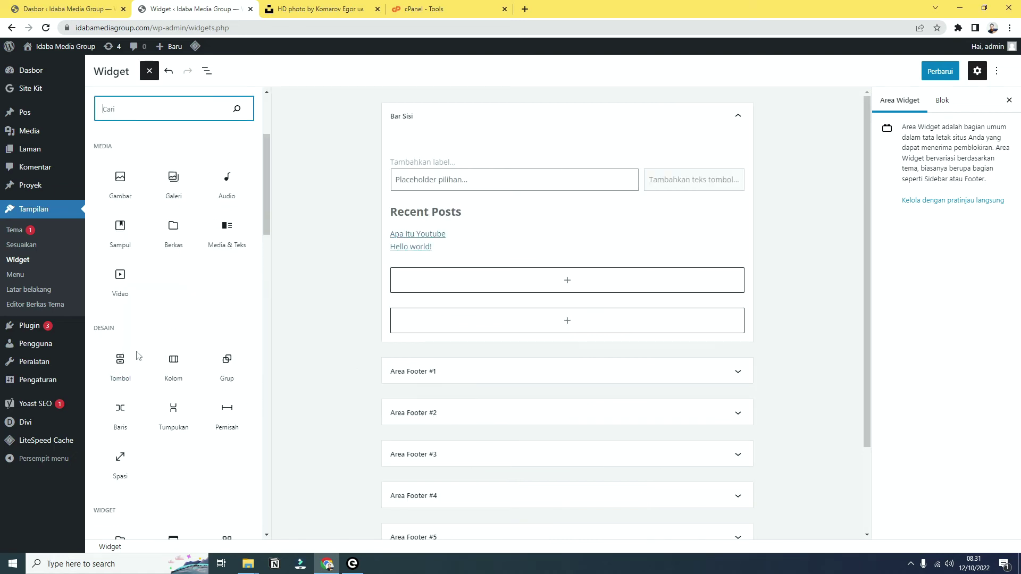
click(121, 294)
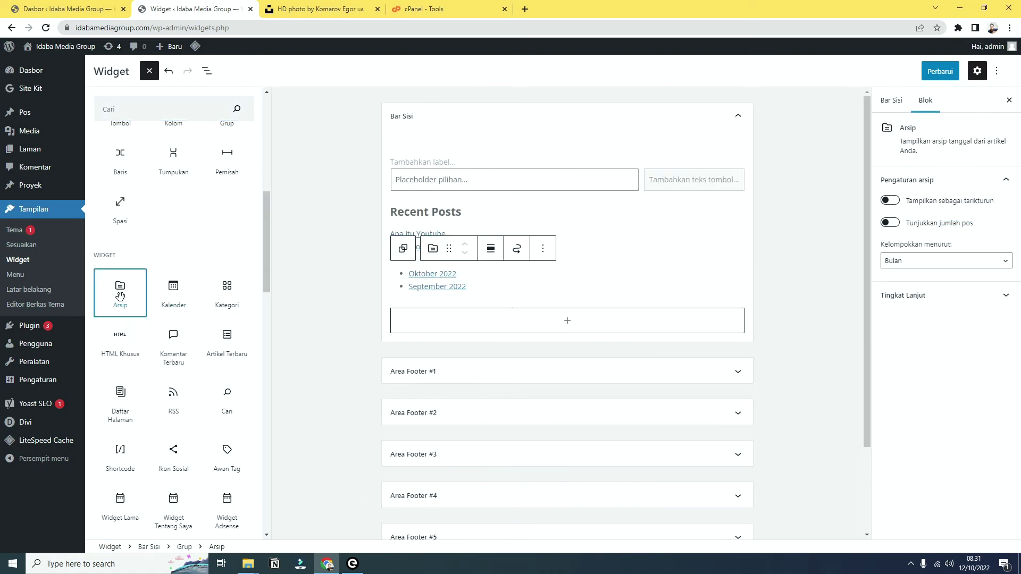
click(793, 285)
click(336, 277)
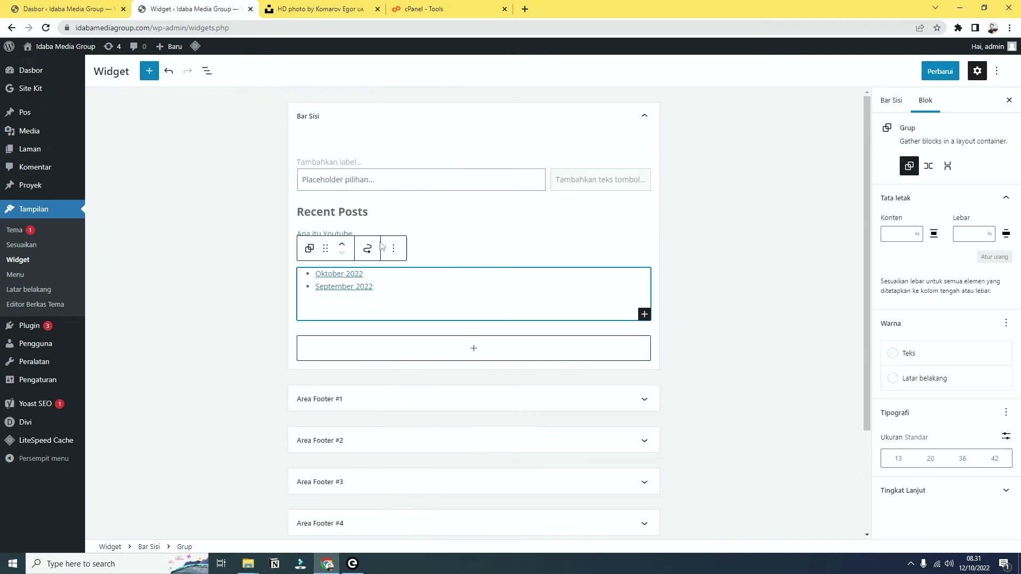
click(396, 239)
click(426, 290)
click(453, 324)
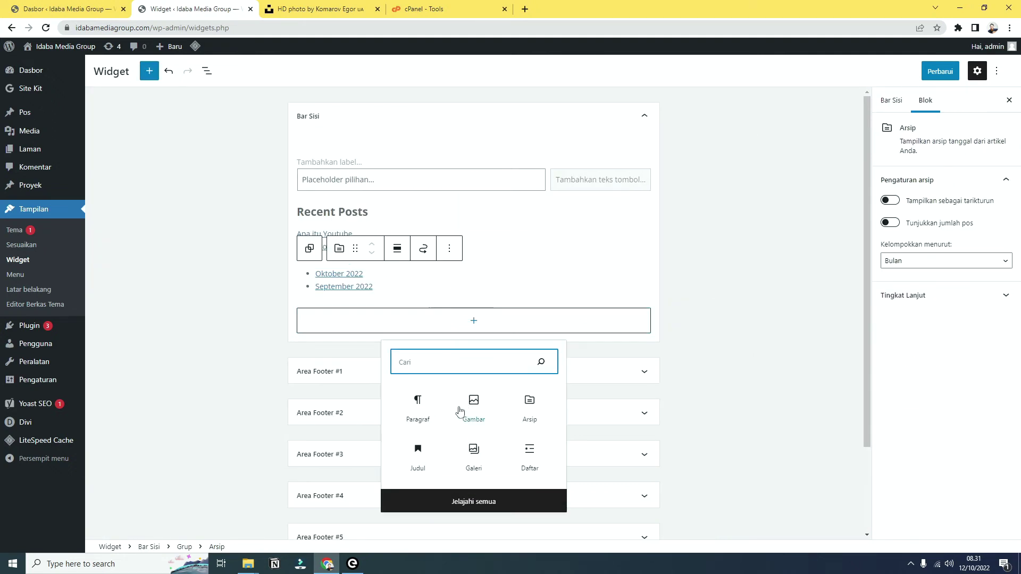
click(418, 407)
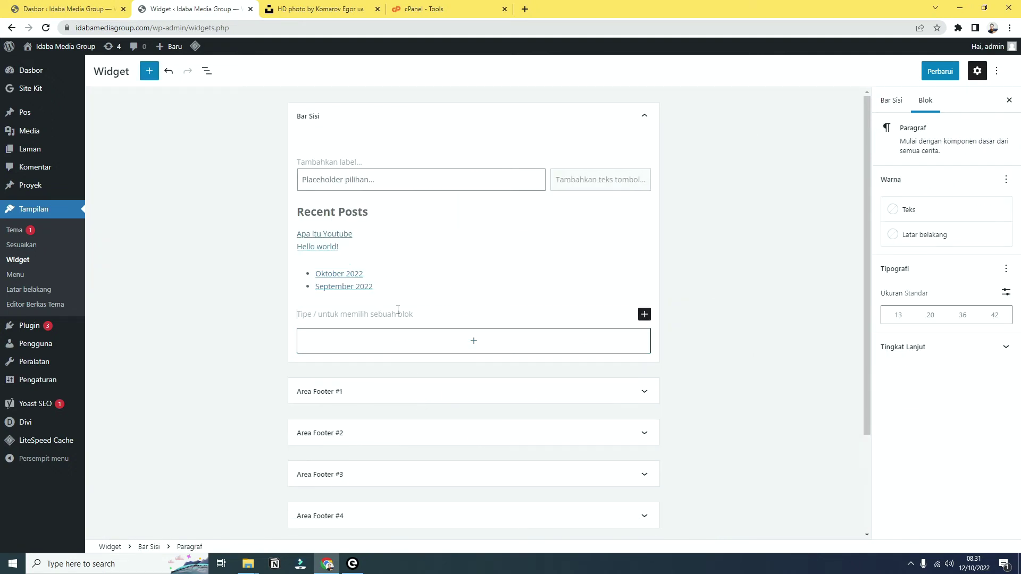
text(Arsip)
key(ctrl+a)
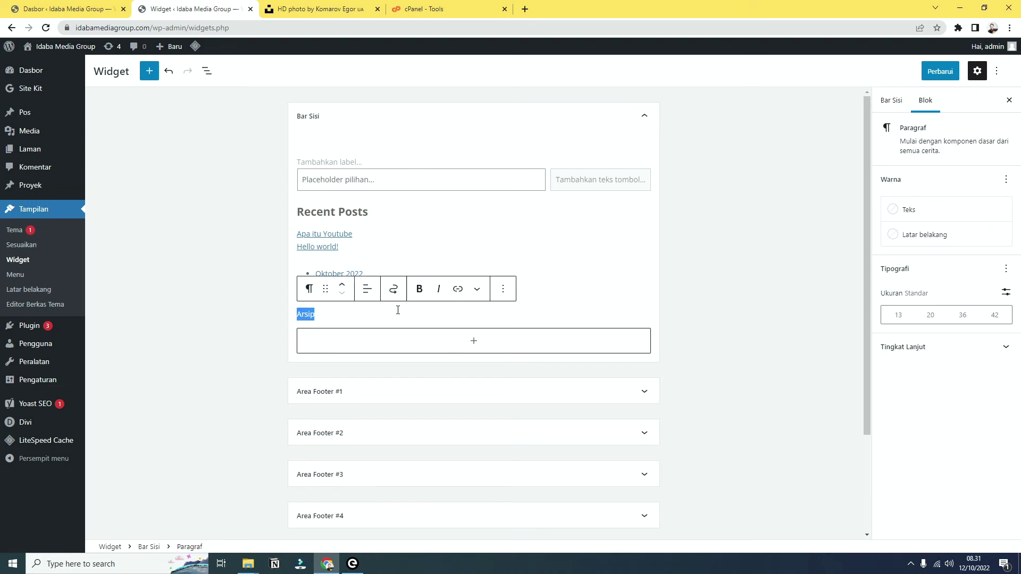
click(502, 290)
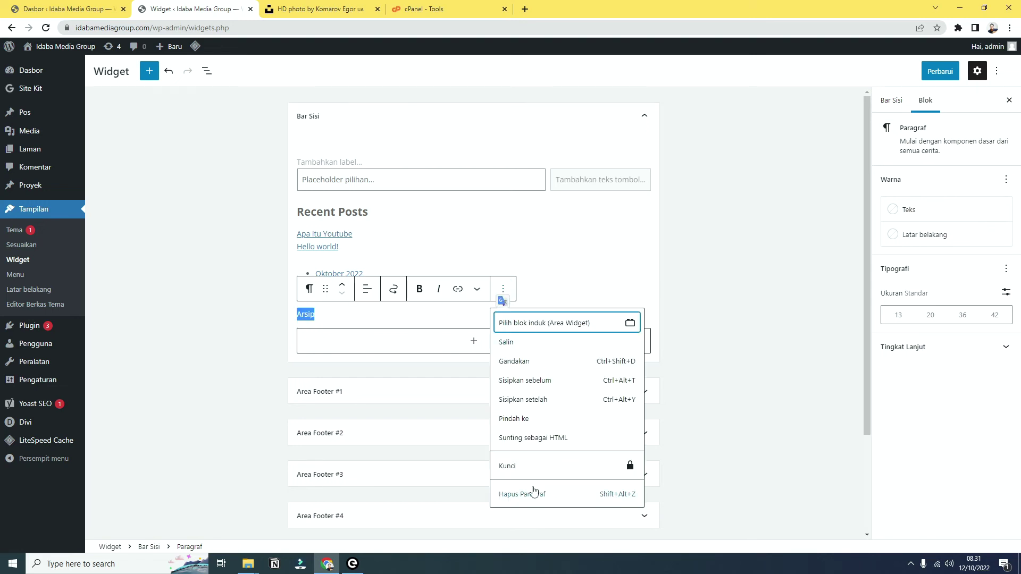
click(531, 465)
- Add a Judul block with the text "Arsip" at the end of the Bar Sisi widget area
click(415, 348)
click(417, 485)
text(Arsip)
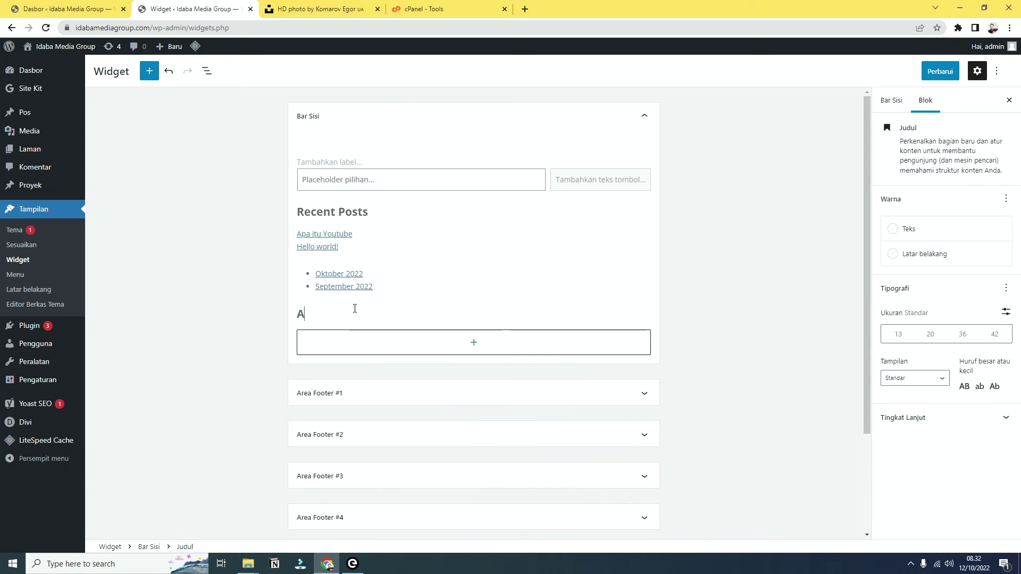
click(817, 357)
- Move the "Arsip" heading above the archive list and save the widget changes
click(354, 312)
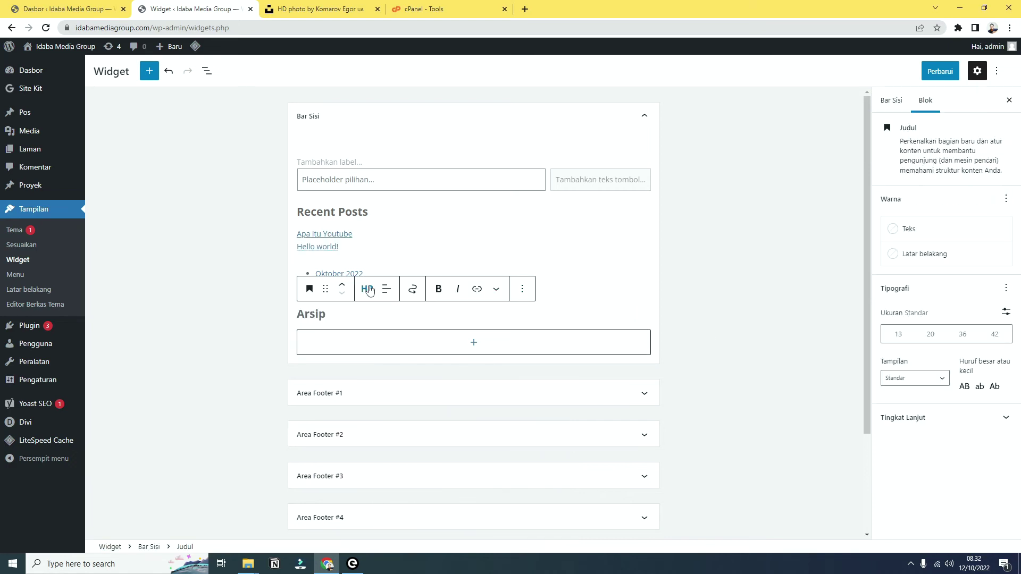
click(343, 285)
click(806, 253)
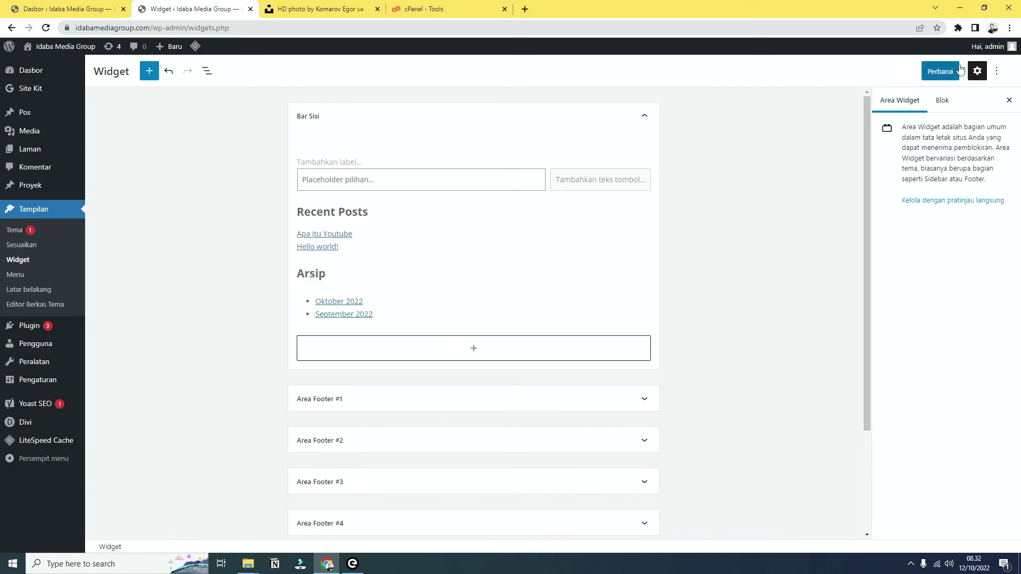
click(933, 72)
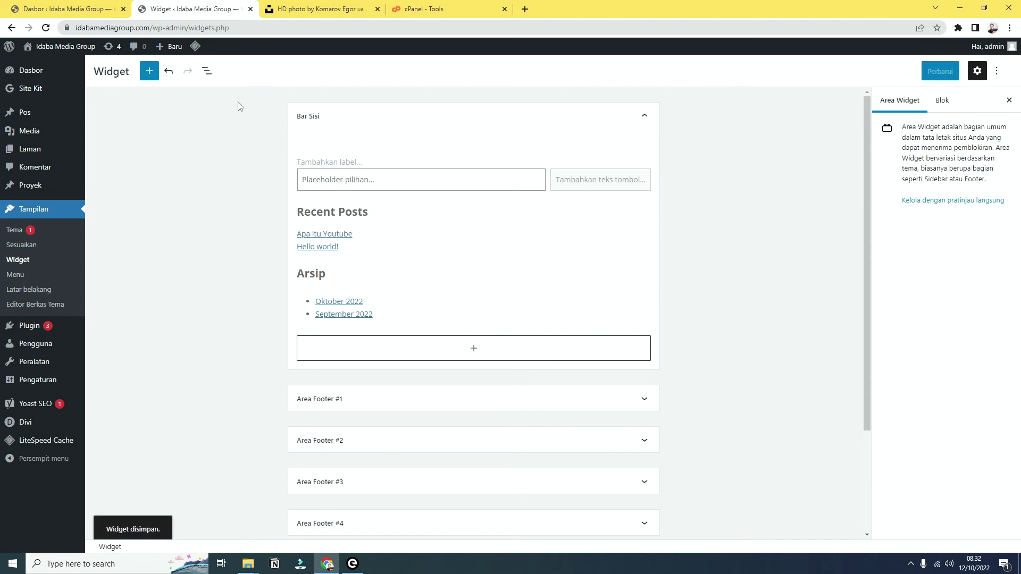
- Visit the live site in a new tab and open the "Apa itu Youtube" article from the Blog page to check its sidebar
mouse_move(23, 53)
middle_click(64, 69)
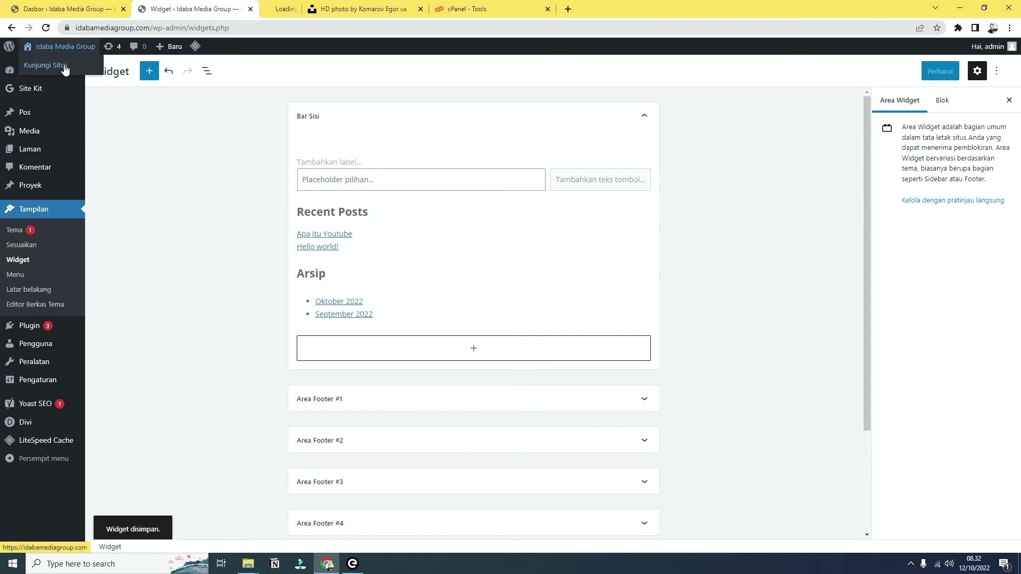
click(311, 9)
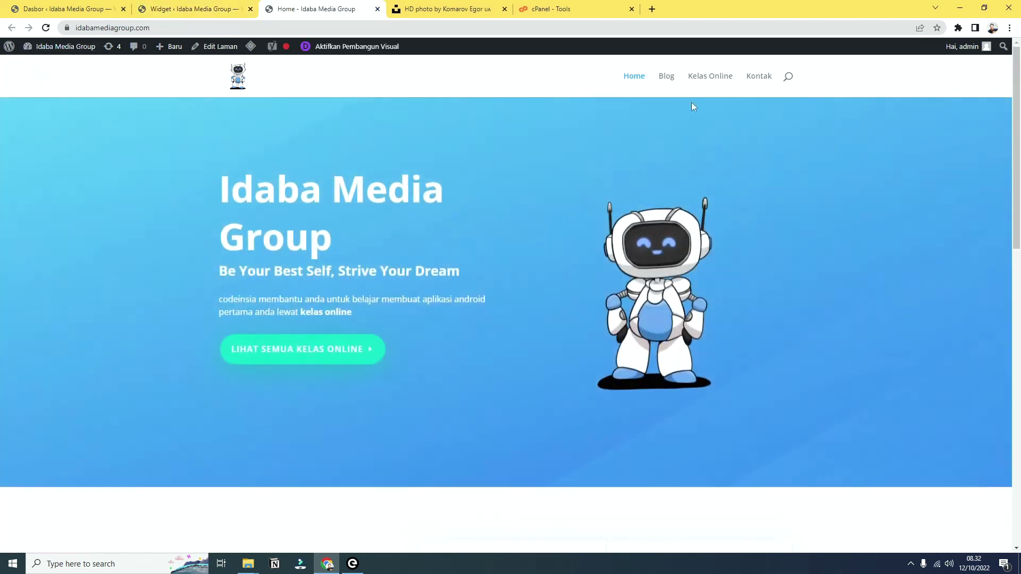
click(671, 79)
scroll(325, 477, down, 4)
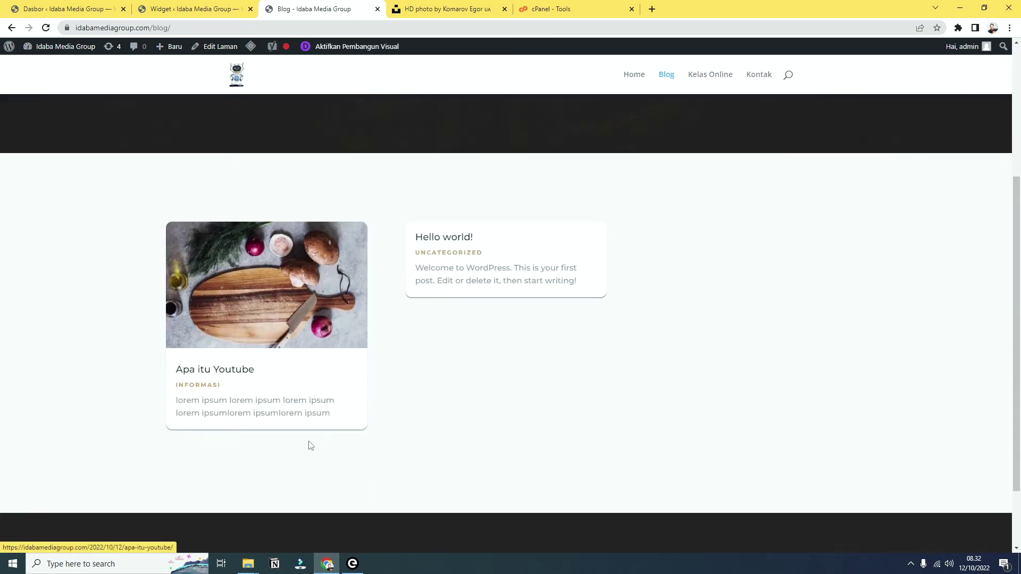
click(312, 304)
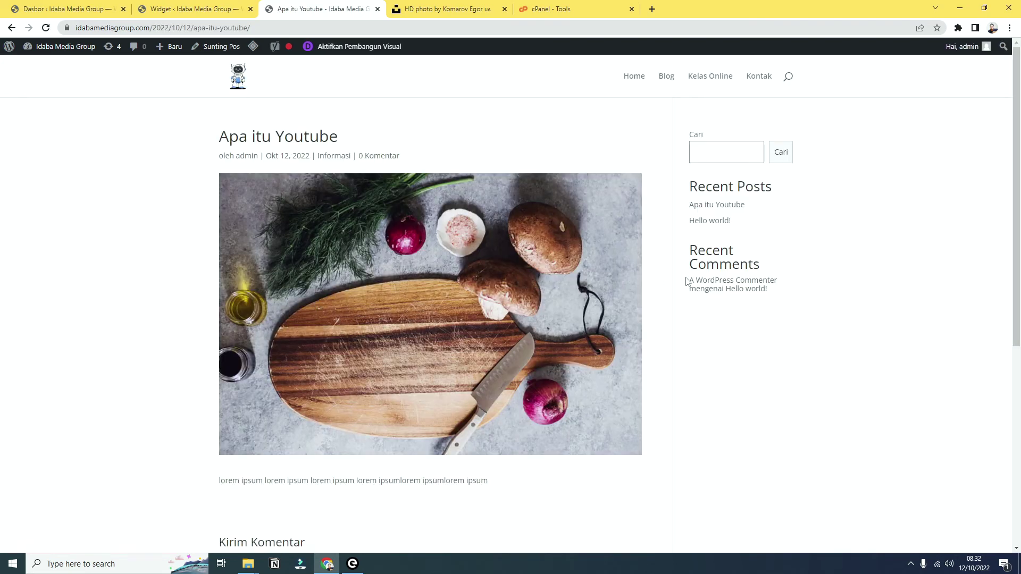
- Purge the site's entire LiteSpeed cache from the article page using Bersihkan Semua
mouse_move(253, 46)
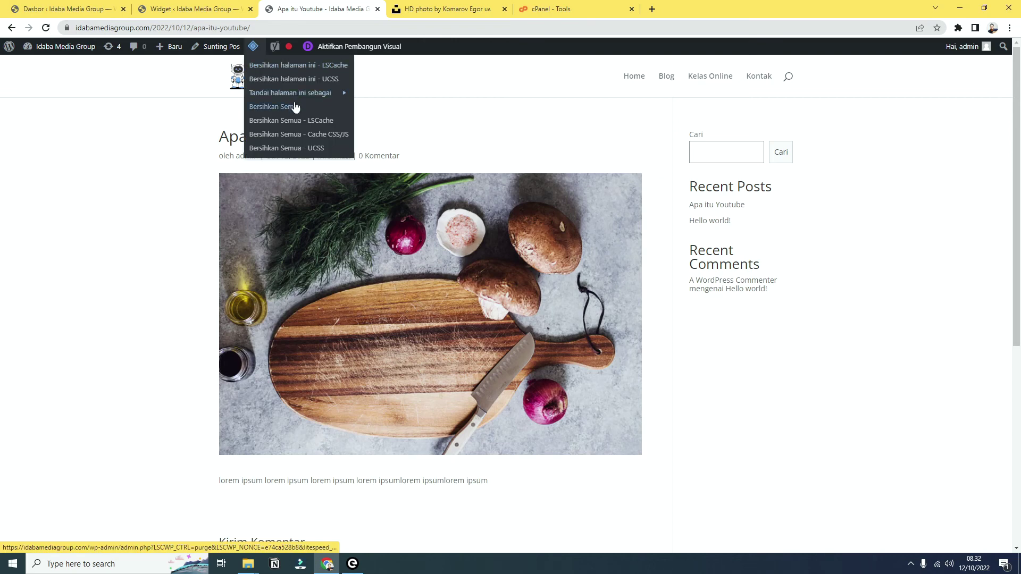
click(297, 112)
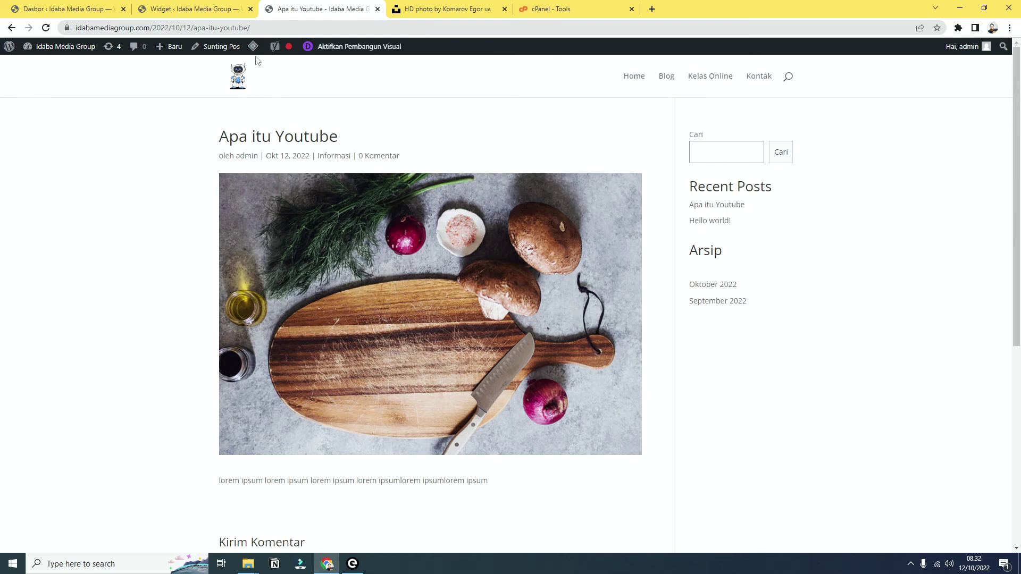
mouse_move(254, 50)
- Compare the Bar Sisi blocks in the widget settings with the sidebar of the live "Apa itu Youtube" article
click(208, 11)
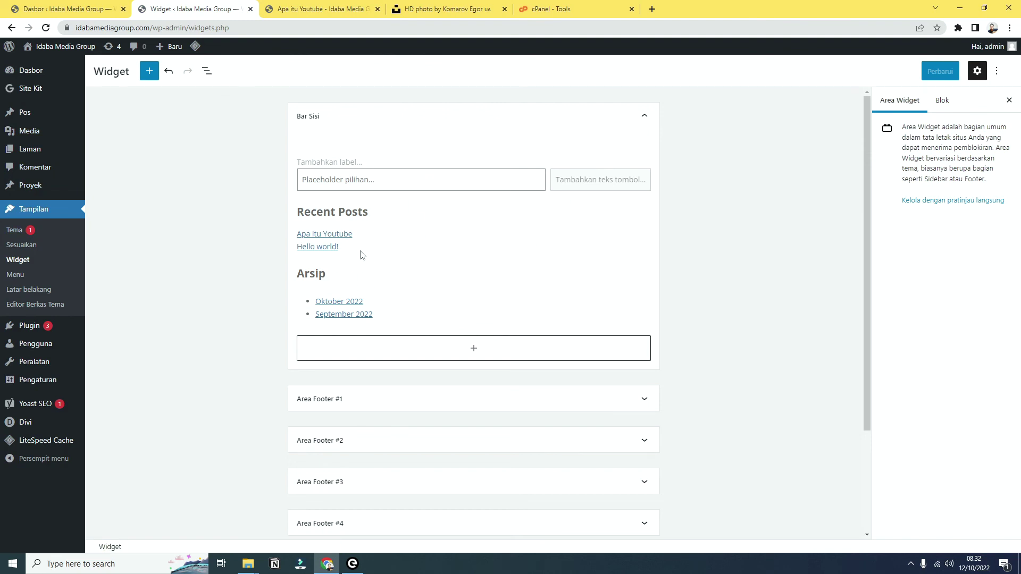
click(298, 6)
mouse_move(253, 46)
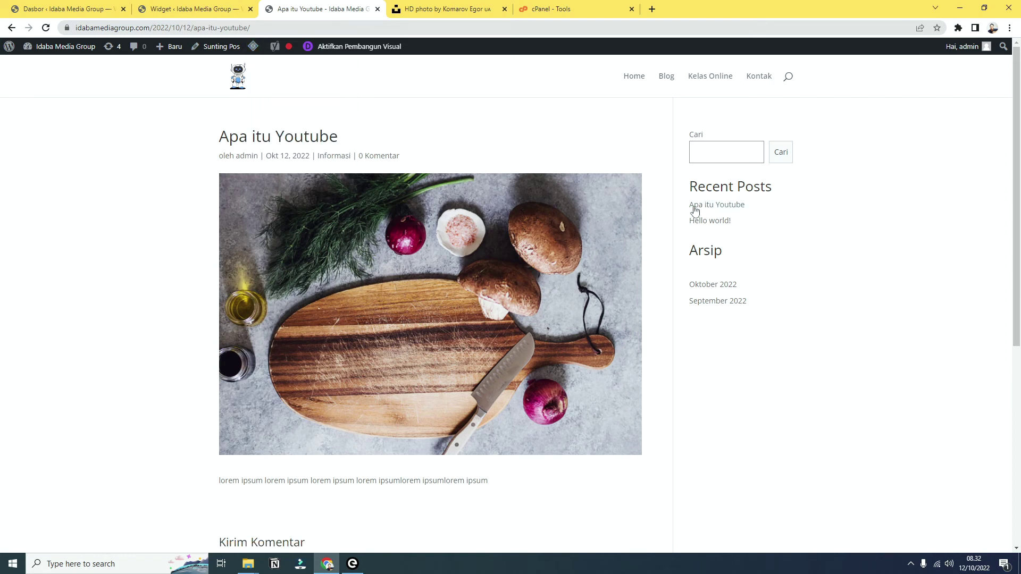
click(246, 2)
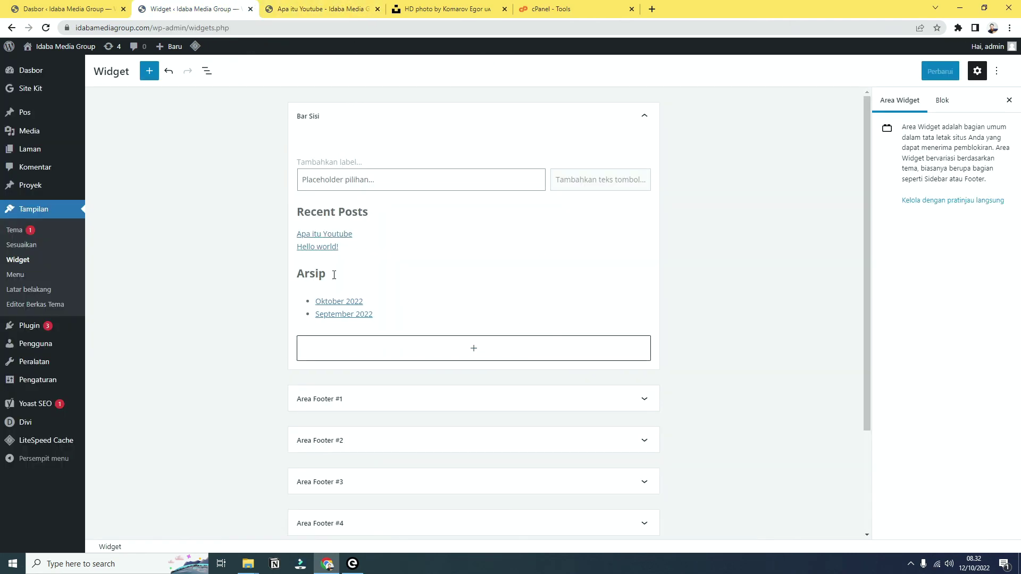
click(448, 355)
click(300, 9)
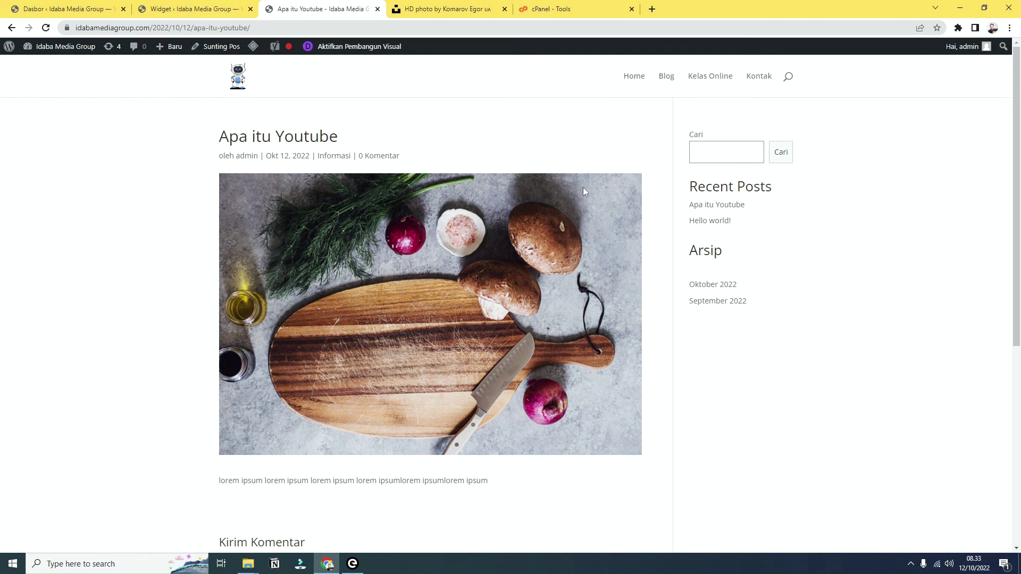
- Run Bersihkan Semua for the LiteSpeed cache once more from the article page
mouse_move(9, 46)
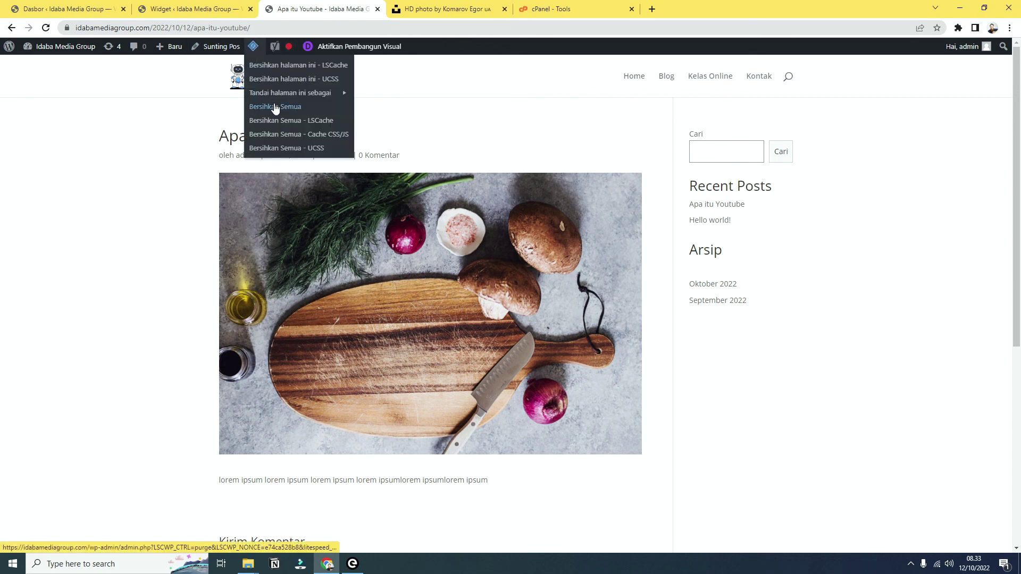
click(275, 107)
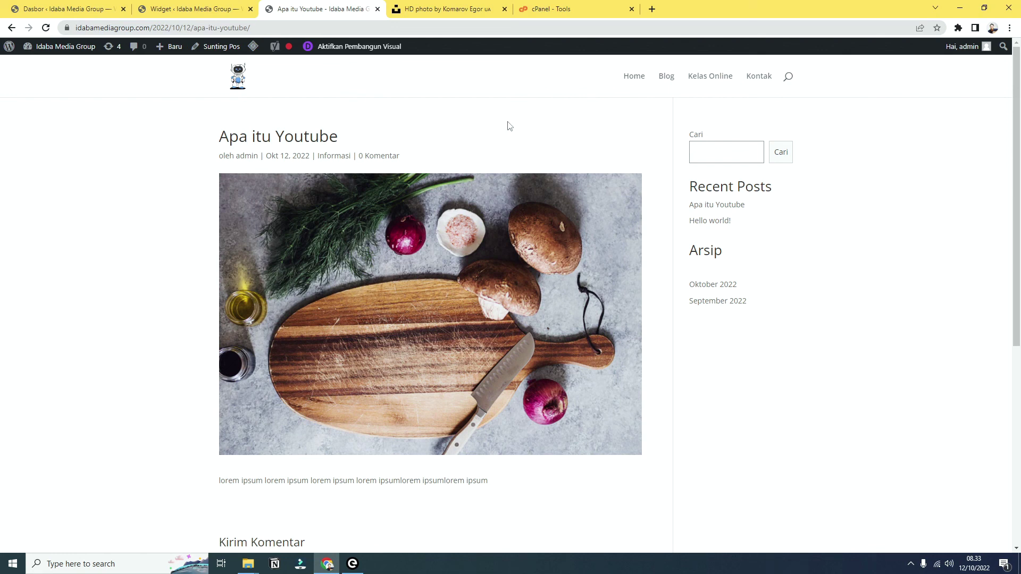
- Review the live Home and Blog pages, including the online class section of the home page
click(236, 88)
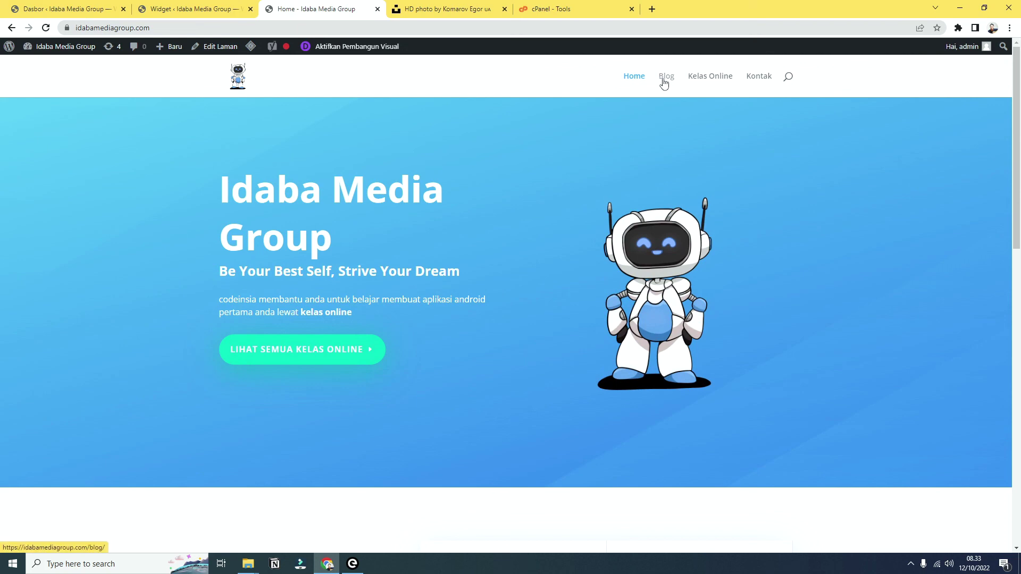
click(663, 80)
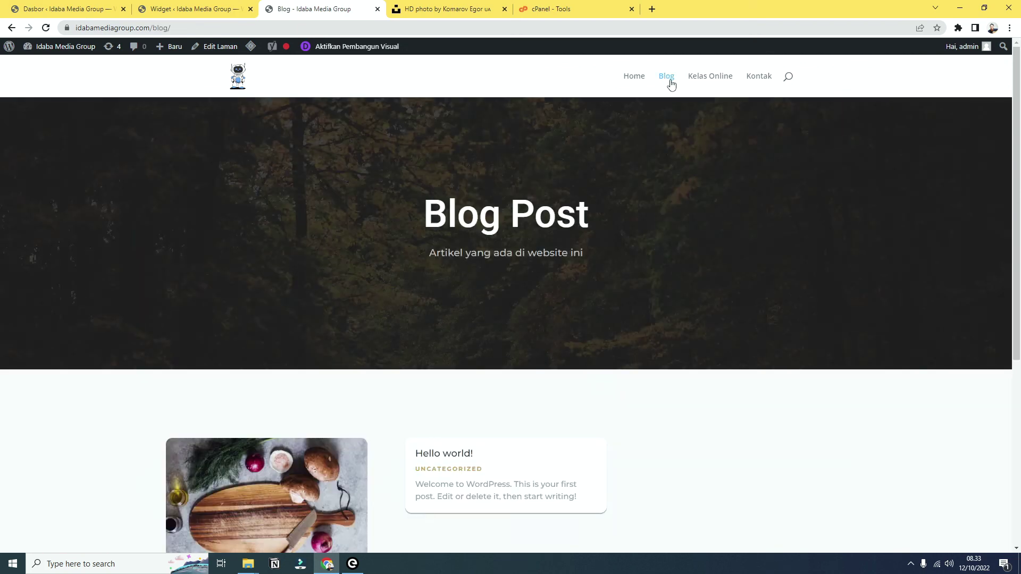
click(632, 76)
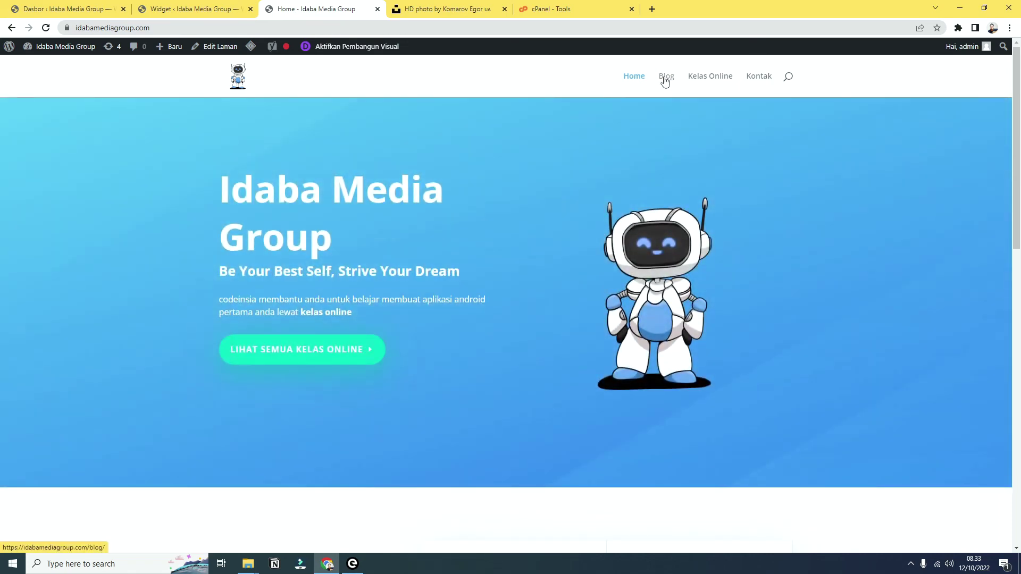
scroll(485, 227, down, 5)
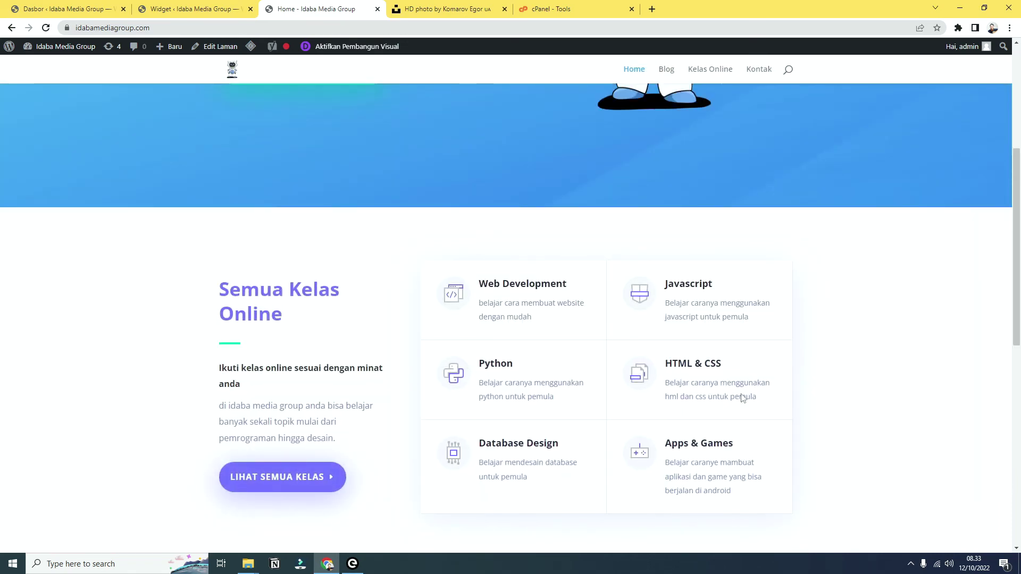
scroll(895, 378, up, 5)
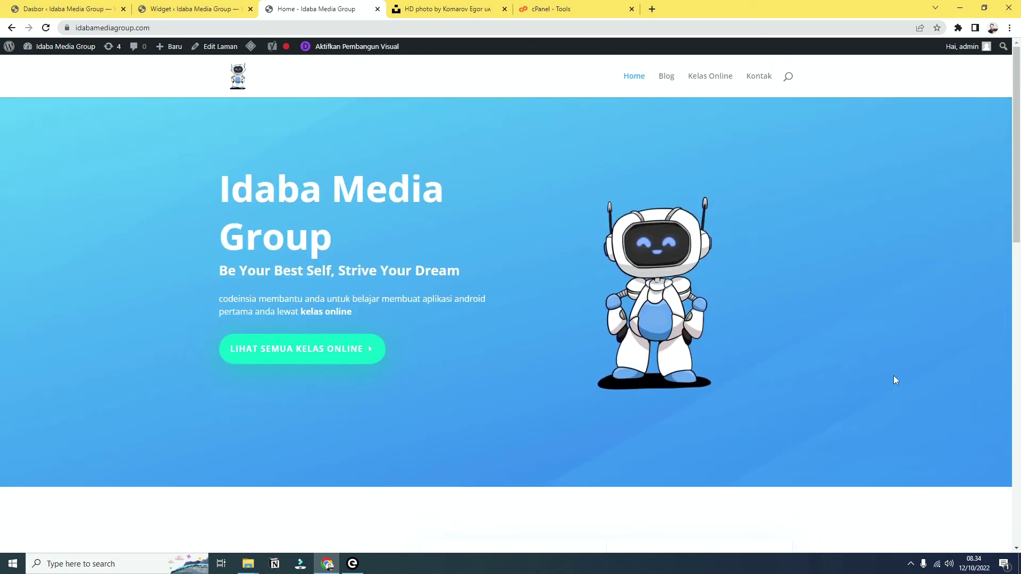